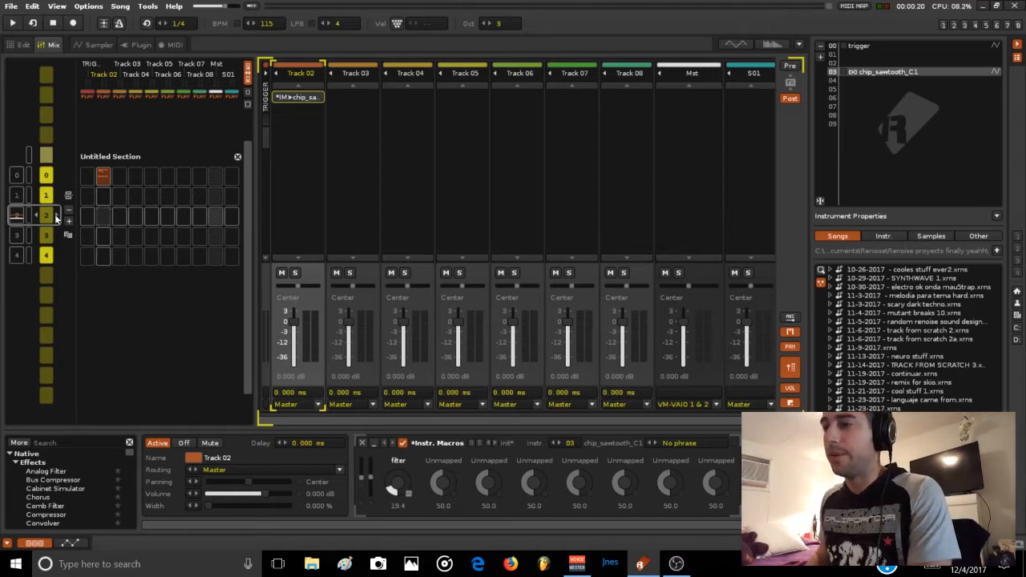
# Play the song from pattern 0 to hear the sawtooth part, and stop playback
pyautogui.scroll(2, 67, 259)
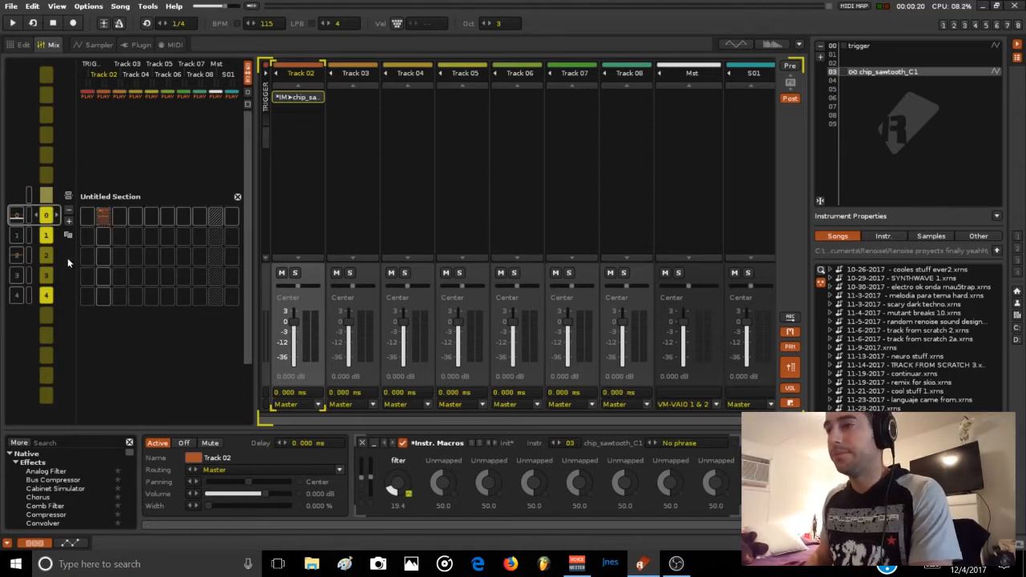
pyautogui.press('space')
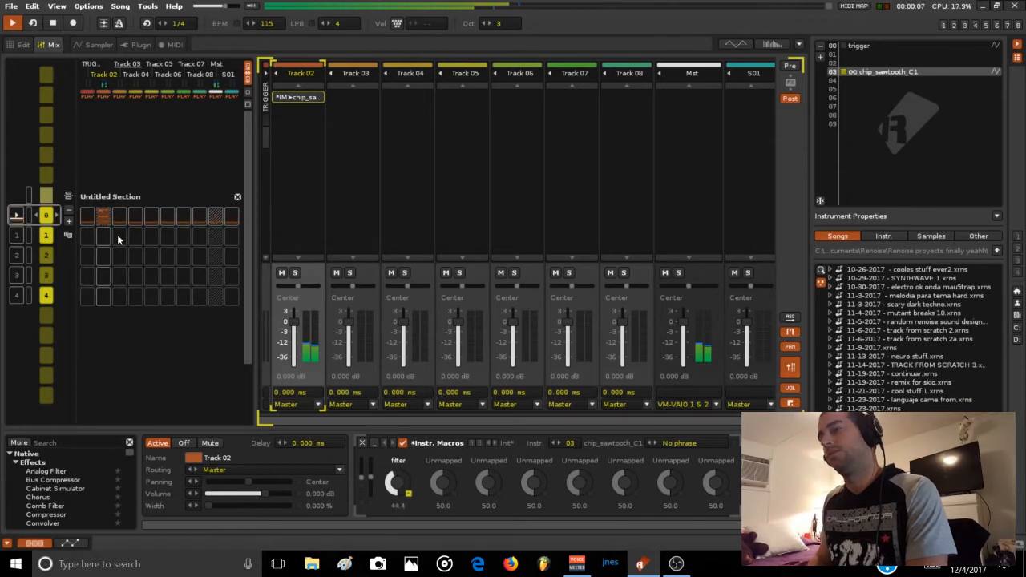
pyautogui.press('space')
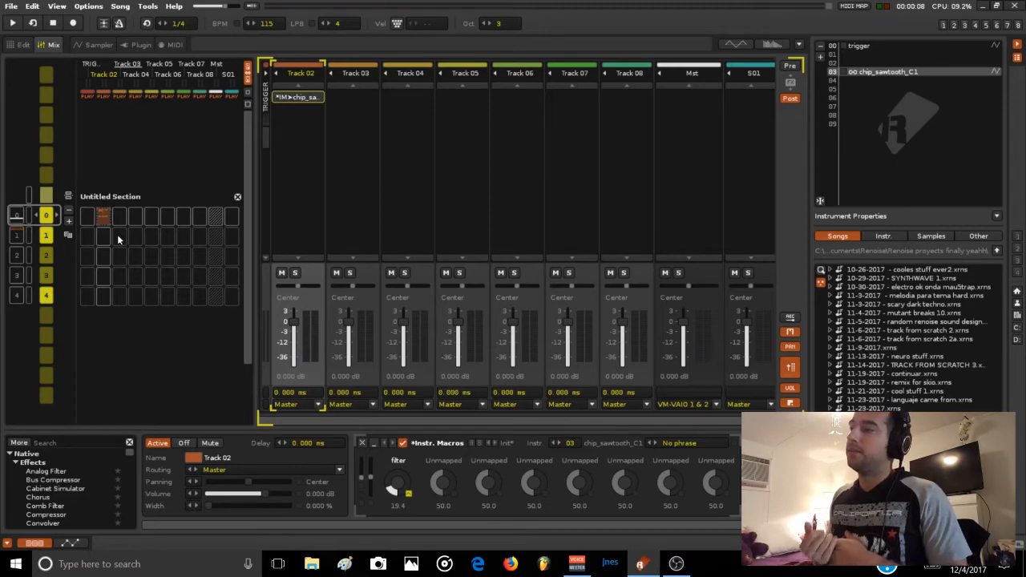
# Examine the waveforms and transpositions of the three chip_sawtooth_C1 samples, and preview chip_sawtooth_C1.flac from the instrument library
pyautogui.click(94, 44)
pyautogui.click(288, 124)
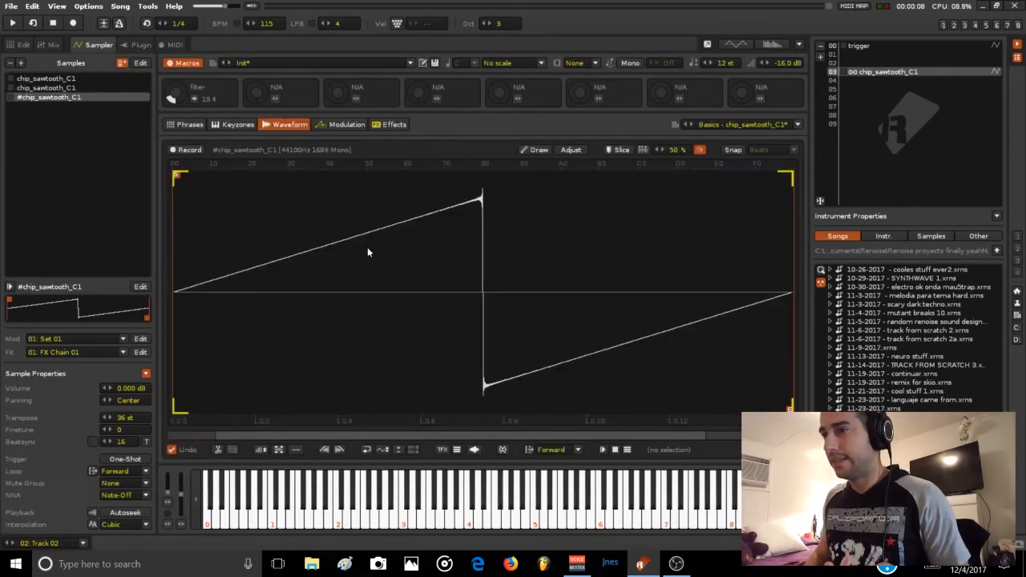
pyautogui.click(60, 88)
pyautogui.click(61, 78)
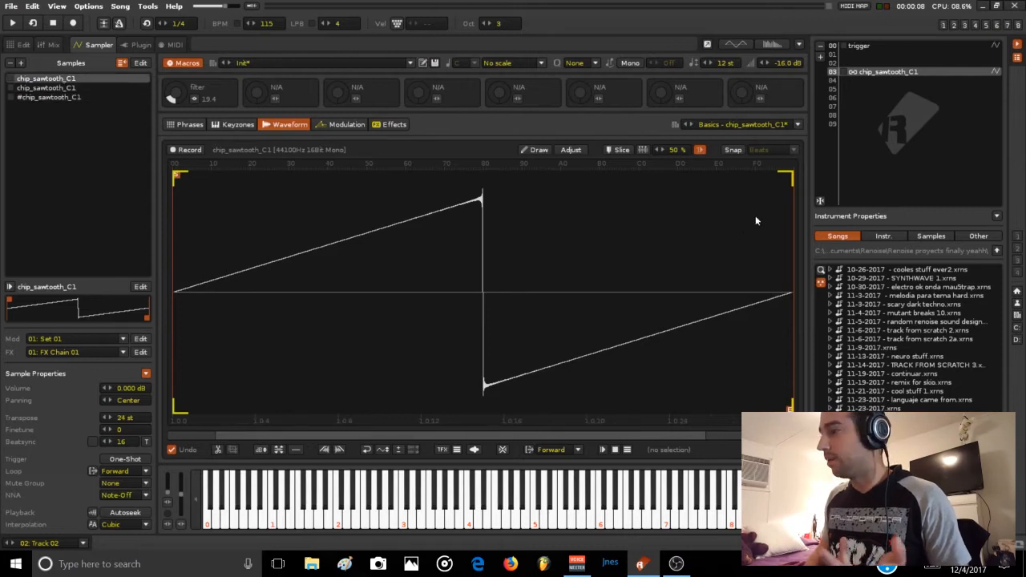
pyautogui.click(884, 235)
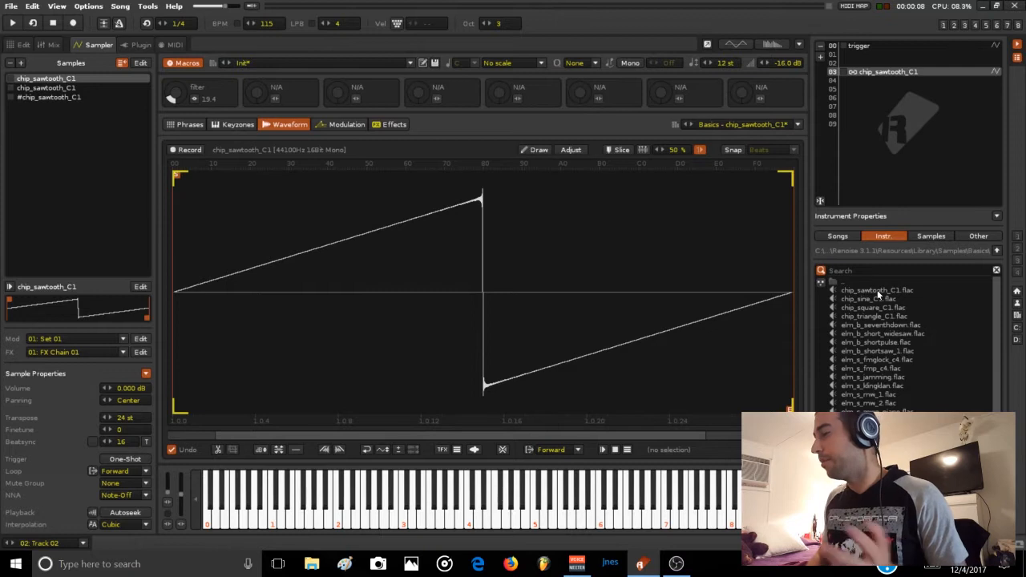
pyautogui.click(878, 292)
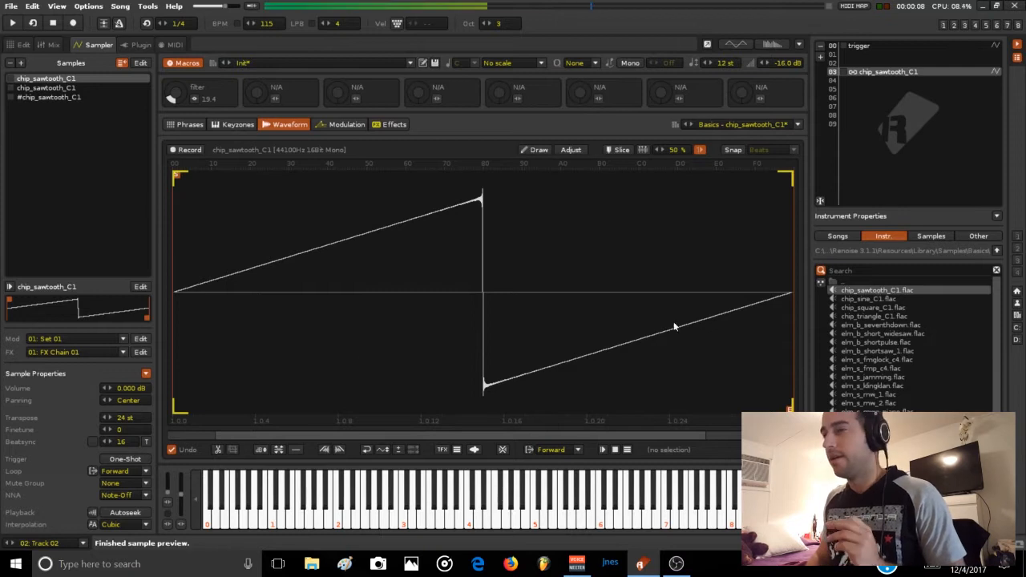
pyautogui.click(51, 89)
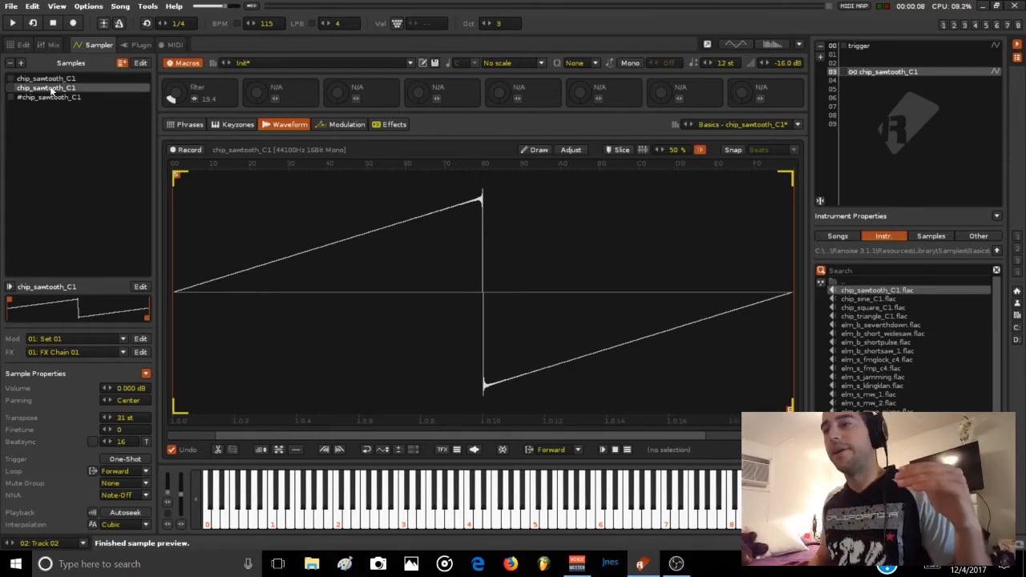
pyautogui.click(59, 97)
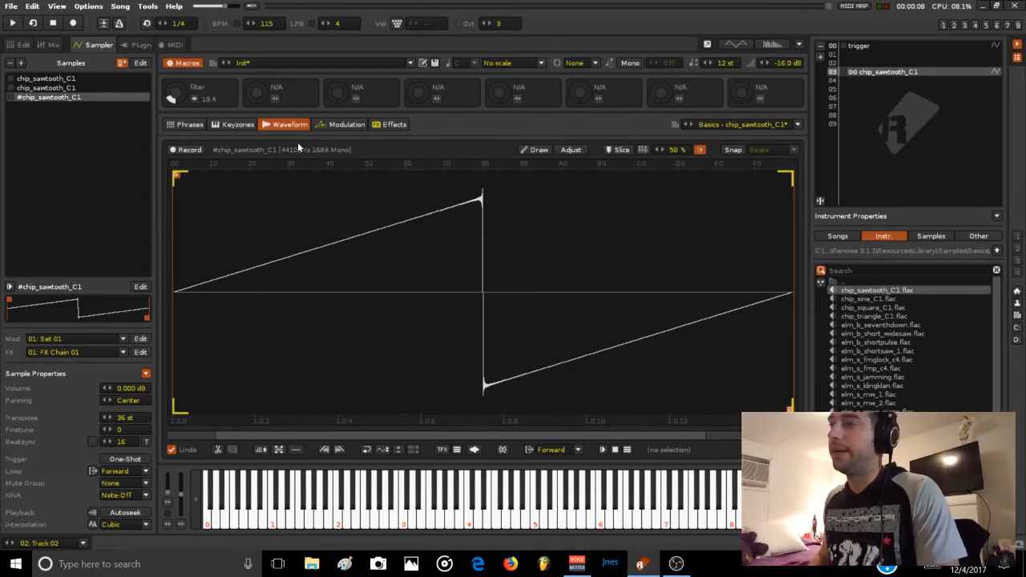
# Examine the instrument's volume modulation and the devices in FX Chain 01 while auditioning a few notes
pyautogui.click(350, 124)
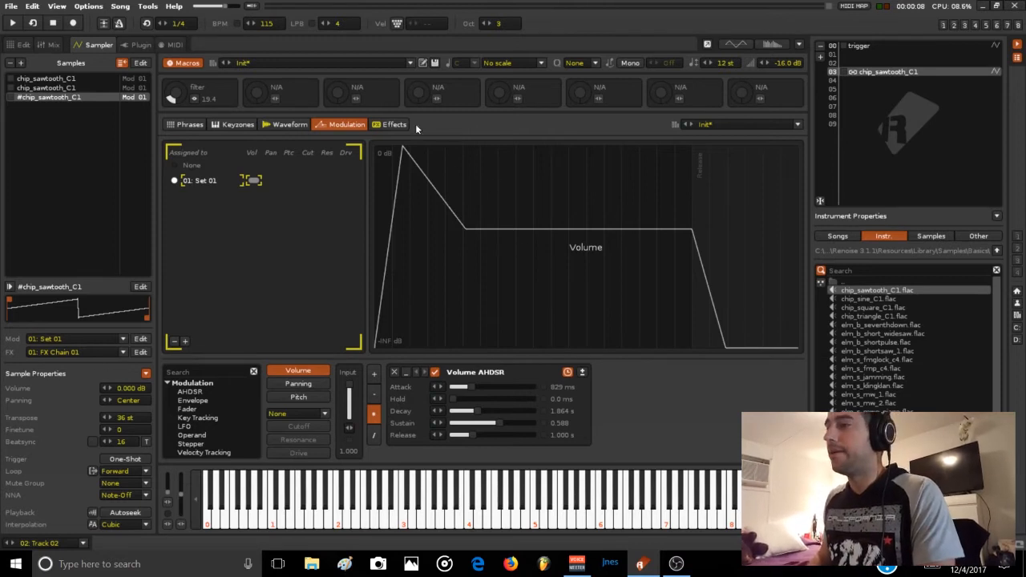
pyautogui.click(395, 124)
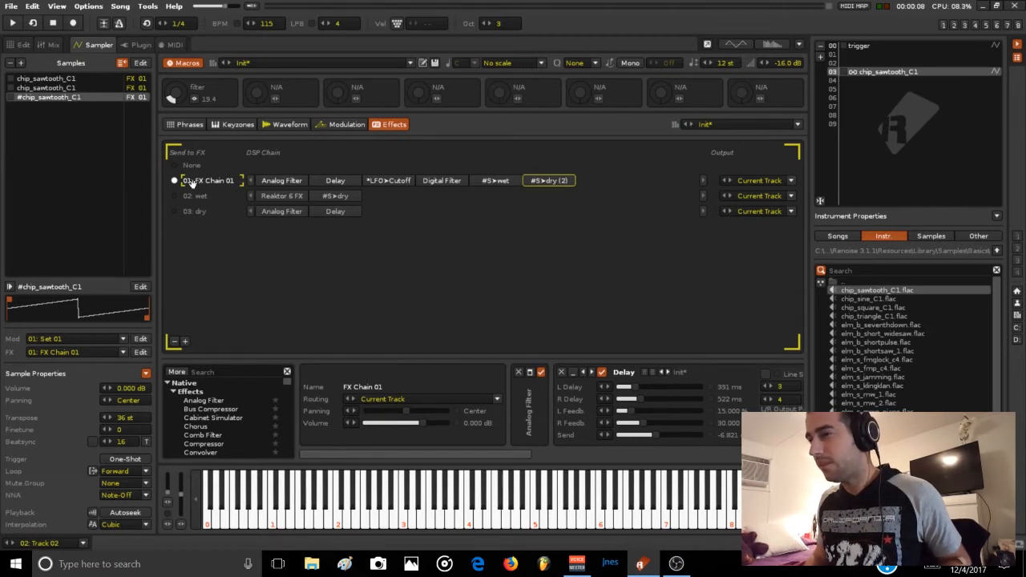
pyautogui.click(216, 181)
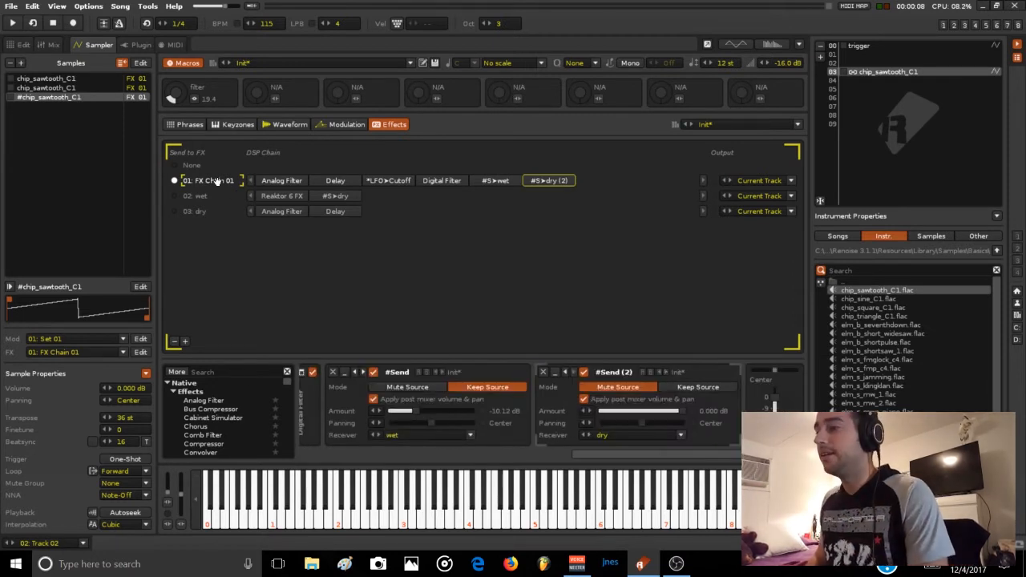
pyautogui.press('e')
pyautogui.press('r')
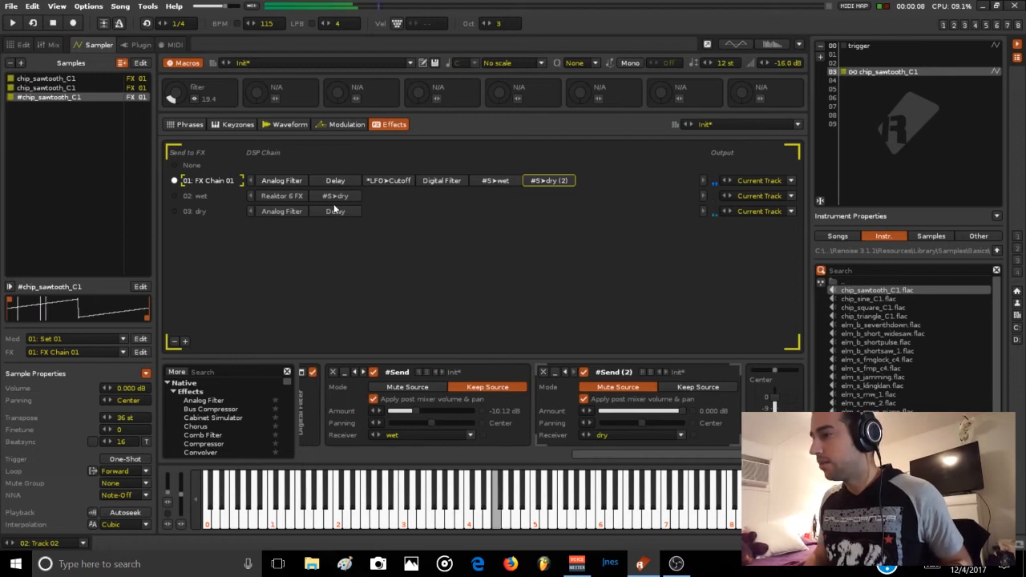
# Show the Analog Filter in the dry chain and raise the filter macro to about 81.2 while playing notes
pyautogui.click(263, 212)
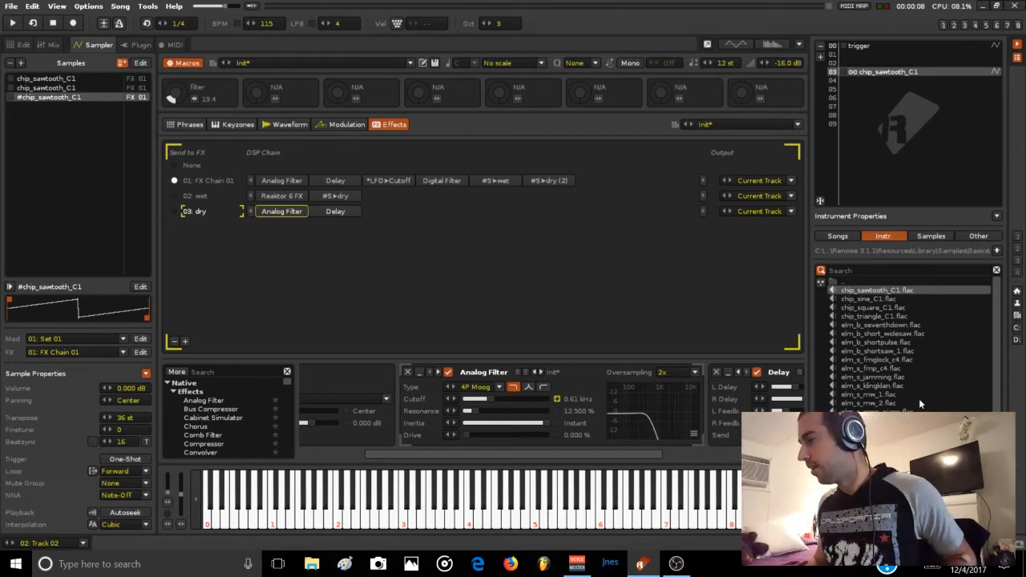
pyautogui.press('r')
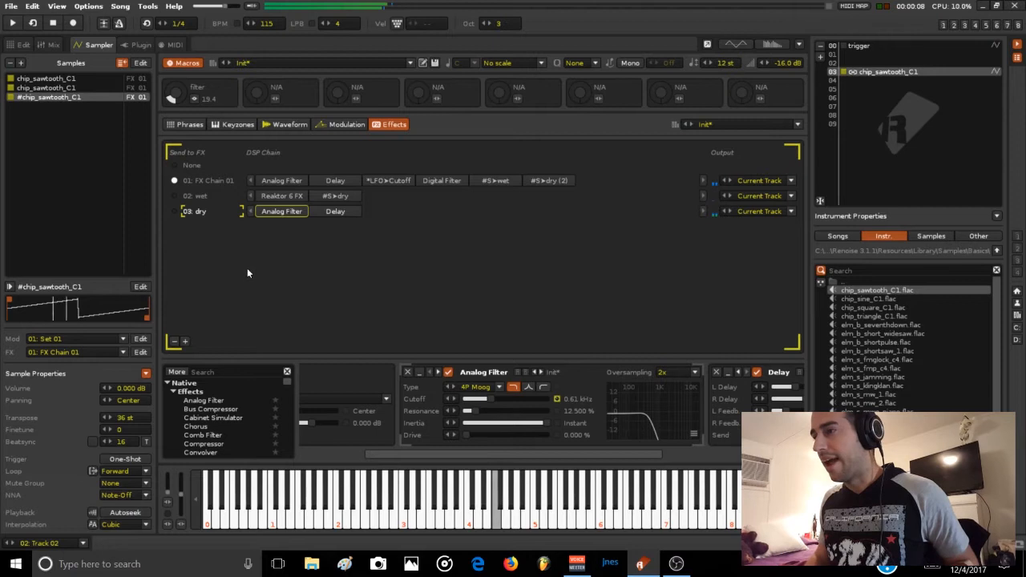
pyautogui.moveTo(170, 99)
pyautogui.mouseDown()
pyautogui.moveTo(168, 88)
pyautogui.moveTo(184, 99)
pyautogui.mouseUp()
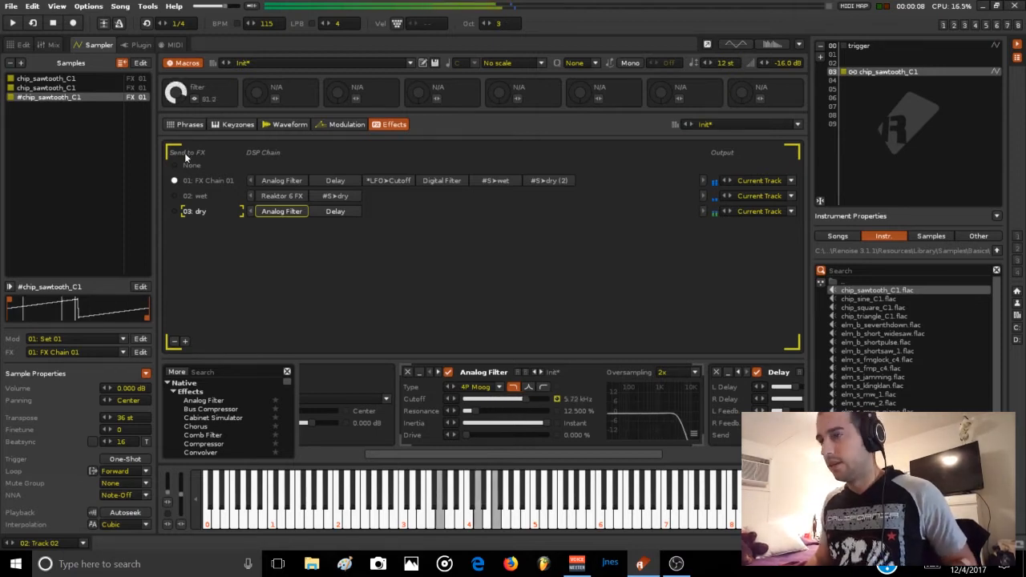
# Insert an EQ 10 between the Analog Filter and the Delay in FX Chain 01
pyautogui.scroll(-3, 203, 419)
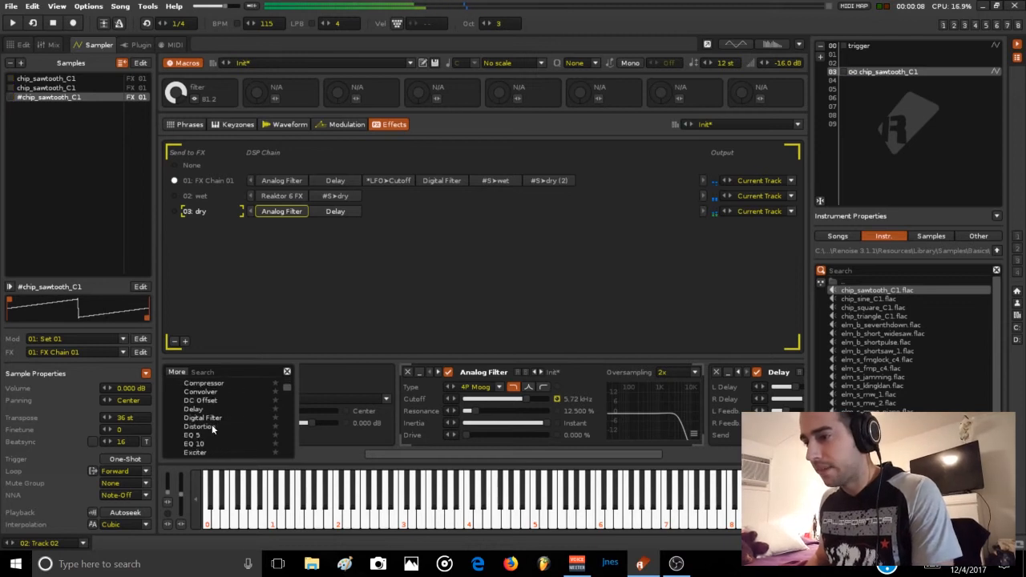
pyautogui.moveTo(201, 422)
pyautogui.mouseDown()
pyautogui.moveTo(280, 313)
pyautogui.moveTo(332, 211)
pyautogui.moveTo(326, 187)
pyautogui.mouseUp()
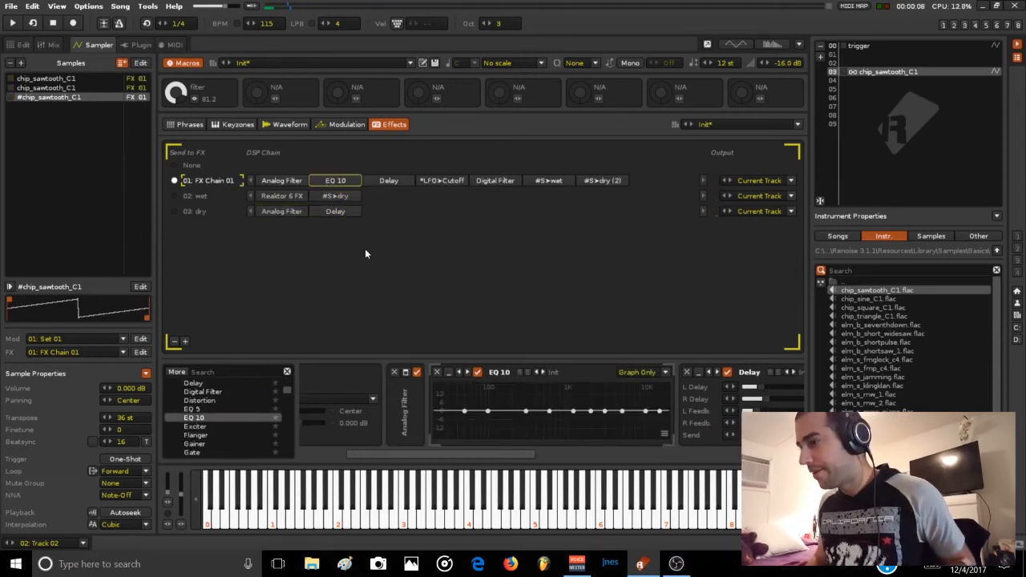
# Boost EQ 10 band 3 near 239 Hz and band 5 near 1282 Hz, with bandwidths of about 0.80 and 0.56
pyautogui.moveTo(531, 411); pyautogui.dragTo(519, 392)
pyautogui.click(664, 373)
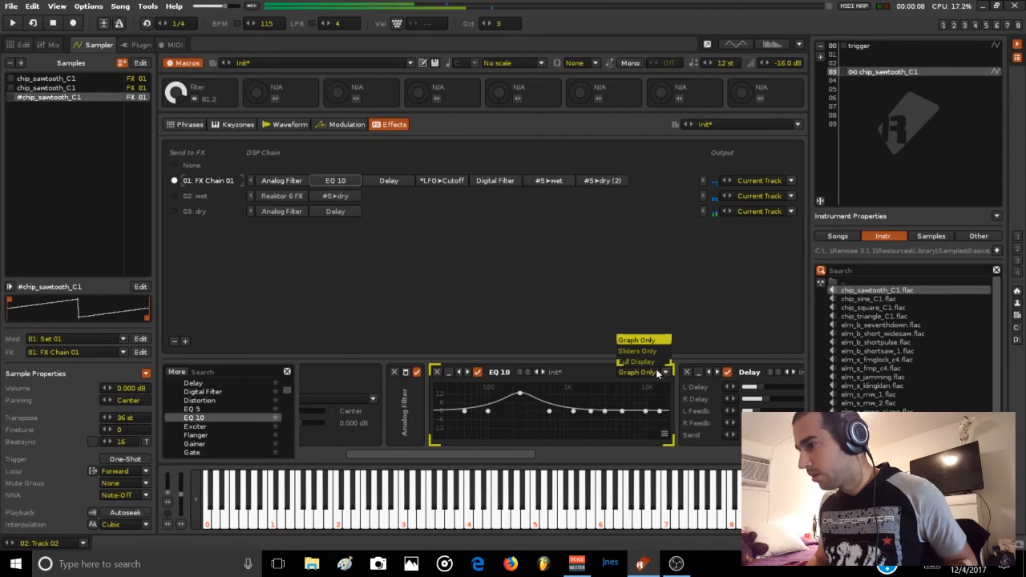
pyautogui.click(645, 358)
pyautogui.moveTo(474, 453); pyautogui.dragTo(527, 453)
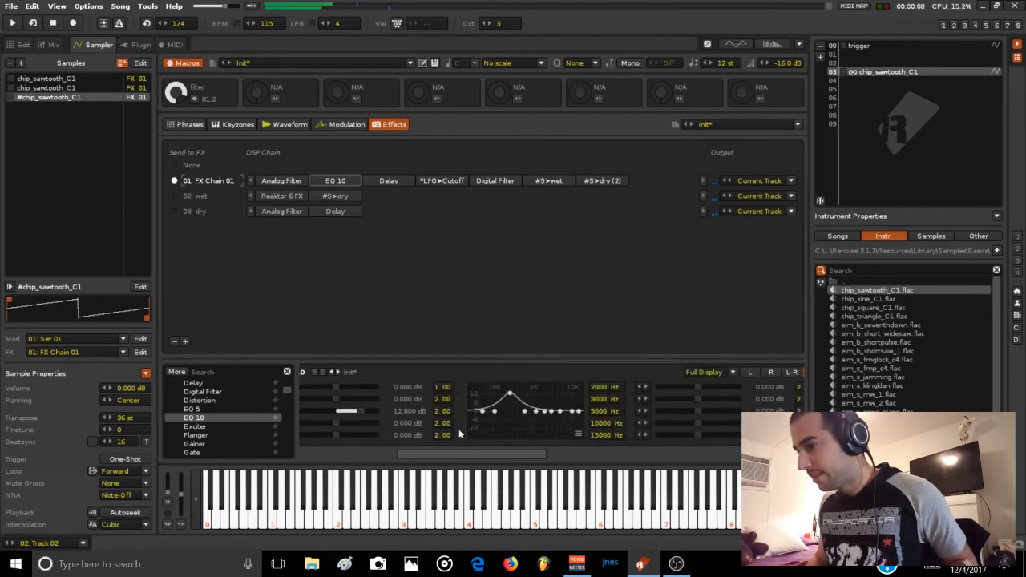
pyautogui.moveTo(443, 411); pyautogui.dragTo(443, 426)
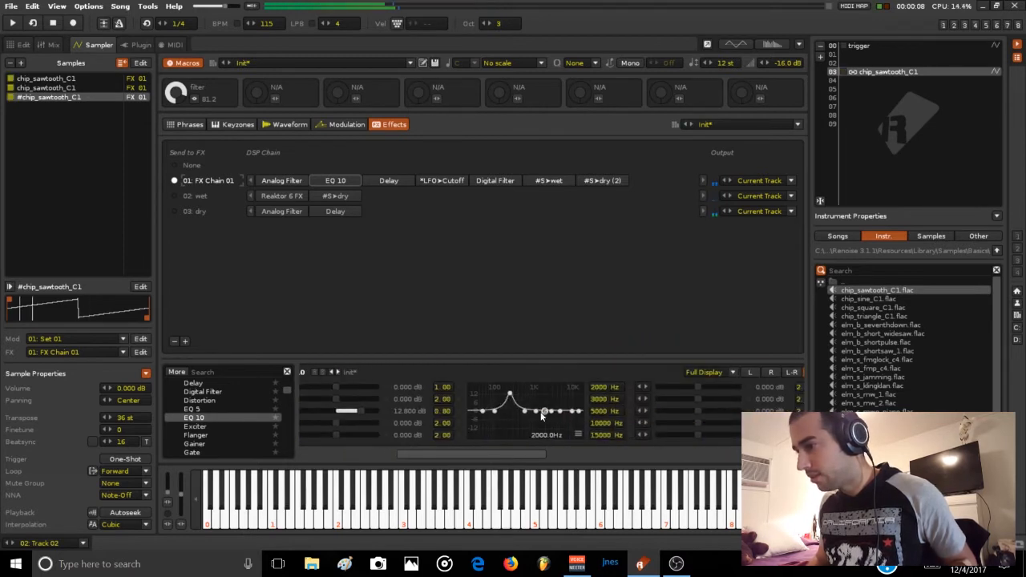
pyautogui.moveTo(535, 411); pyautogui.dragTo(537, 393)
pyautogui.moveTo(446, 435); pyautogui.dragTo(446, 454)
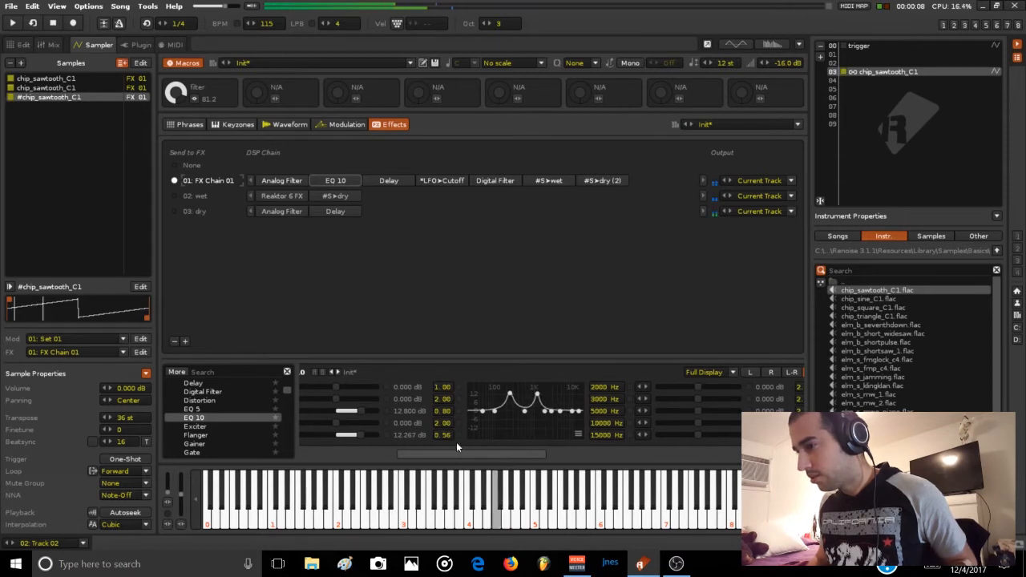
# Set the gains of EQ 10 bands 3 and 5 to 12 dB each
pyautogui.doubleClick(409, 409)
pyautogui.write('12')
pyautogui.press('Return')
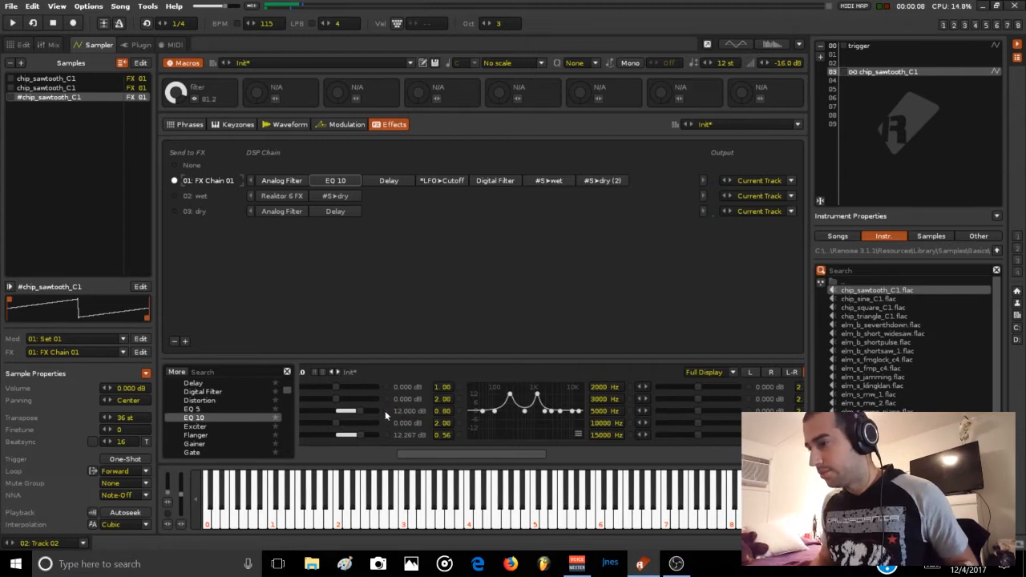
pyautogui.doubleClick(409, 434)
pyautogui.write('12')
pyautogui.press('Return')
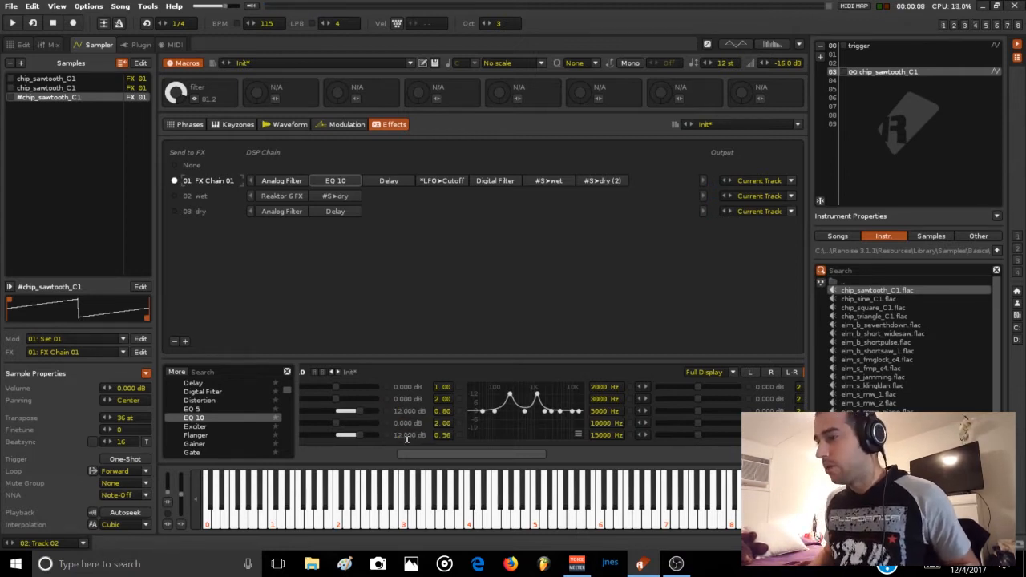
# Map EQ 10's Frequency 3 and Frequency 5 to the instrument's second macro
pyautogui.moveTo(458, 455); pyautogui.dragTo(341, 419)
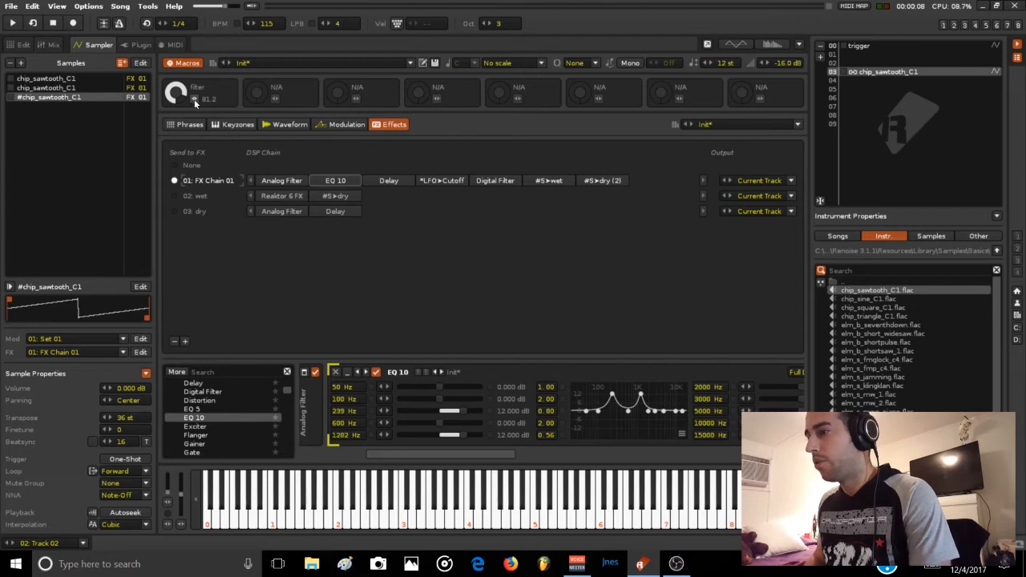
pyautogui.click(272, 98)
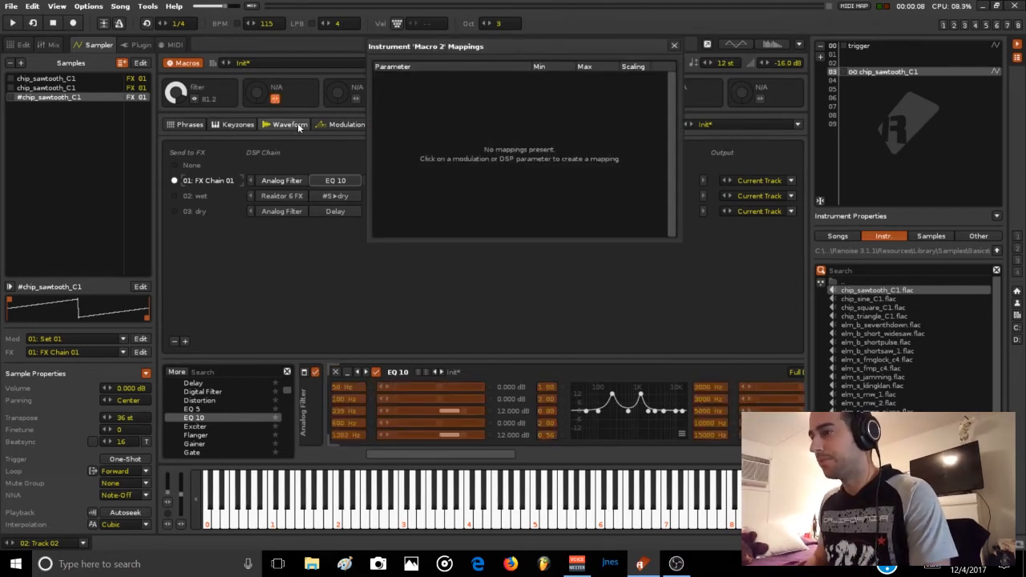
pyautogui.click(343, 411)
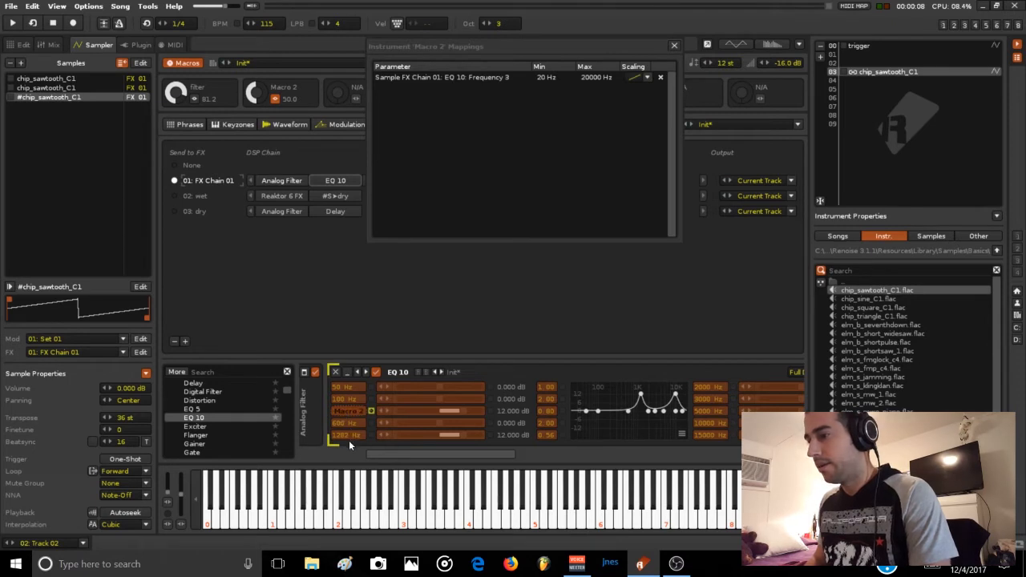
pyautogui.click(346, 434)
# Lower Macro 2 to about 0.4 and raise the Frequency 5 mapping's minimum to about 6691 Hz
pyautogui.moveTo(265, 90); pyautogui.dragTo(439, 93)
pyautogui.moveTo(545, 90); pyautogui.dragTo(546, 82)
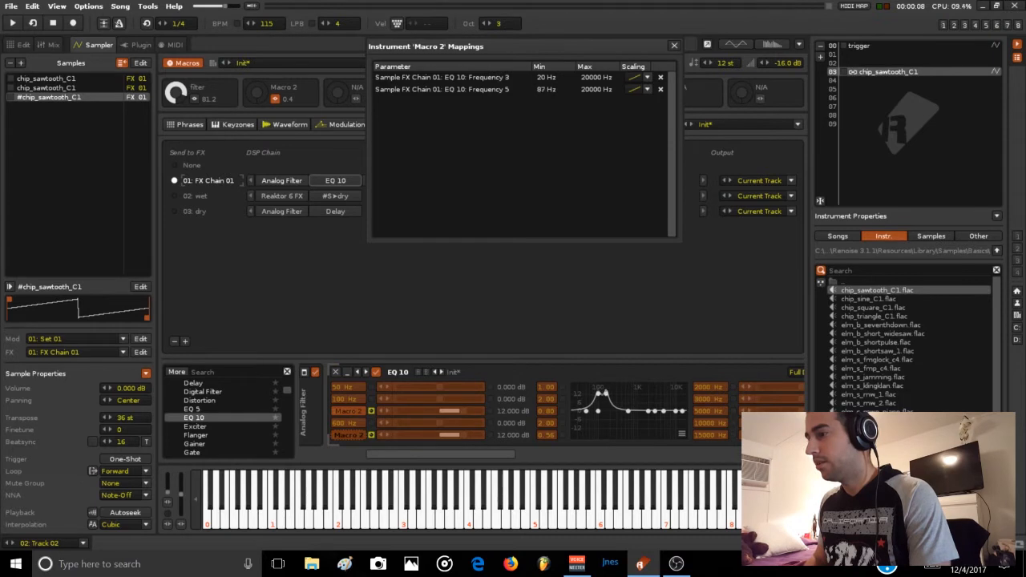
pyautogui.doubleClick(544, 90)
pyautogui.write('20000')
pyautogui.press('Return')
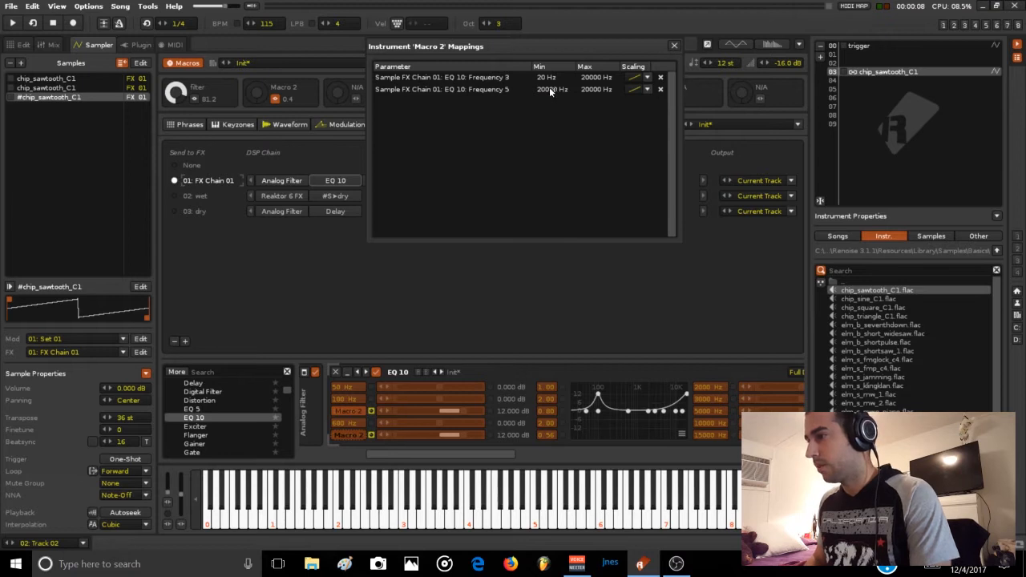
pyautogui.moveTo(549, 87); pyautogui.dragTo(550, 97)
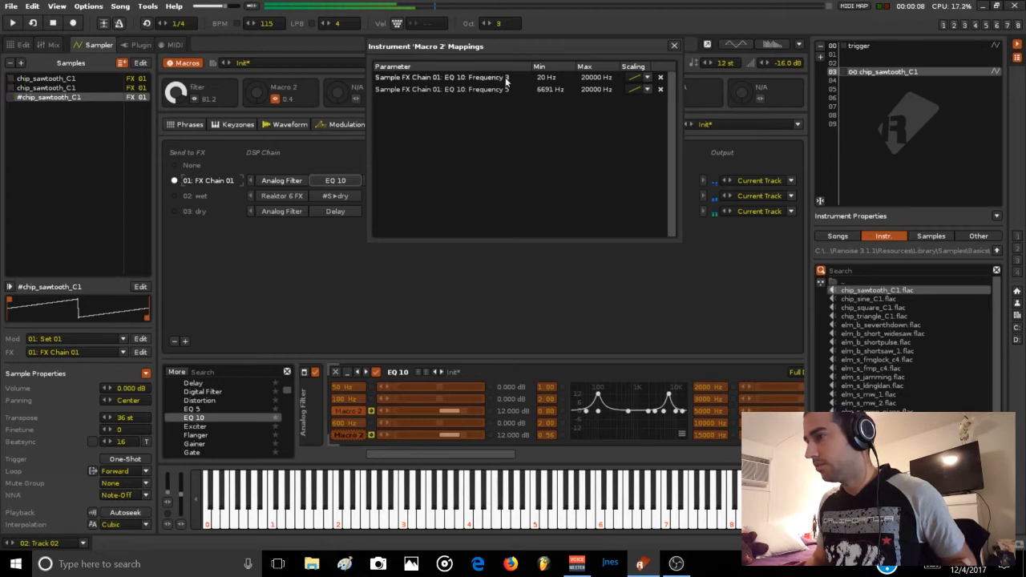
# Limit the Frequency 3 mapping to a range of about 89 Hz to 500 Hz, testing it with Macro 2 at 100
pyautogui.moveTo(547, 77); pyautogui.dragTo(543, 81)
pyautogui.moveTo(256, 93)
pyautogui.mouseDown()
pyautogui.moveTo(257, 105)
pyautogui.moveTo(255, 80)
pyautogui.mouseUp()
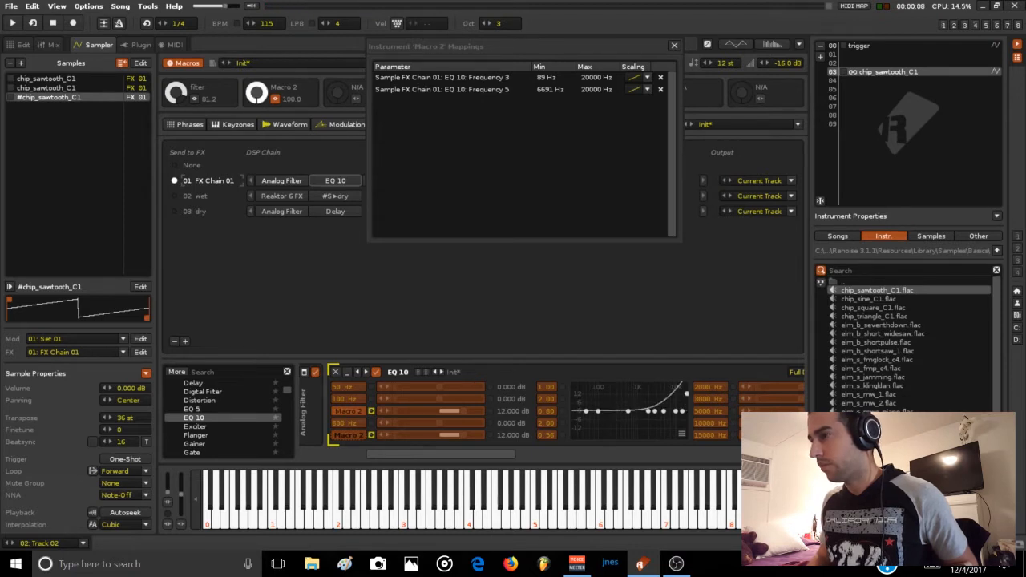
pyautogui.click(607, 77)
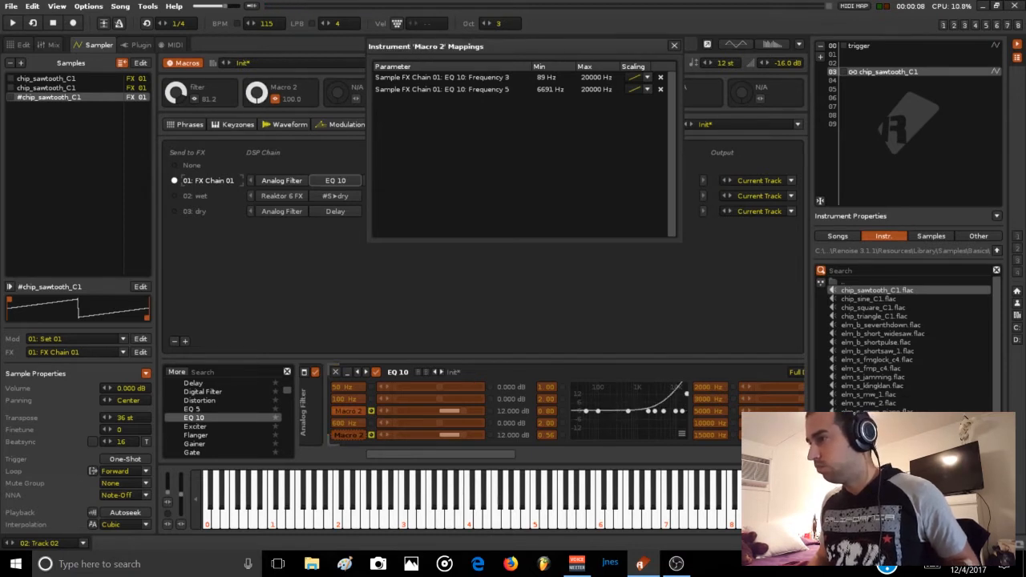
pyautogui.doubleClick(598, 77)
pyautogui.press('BackSpace')
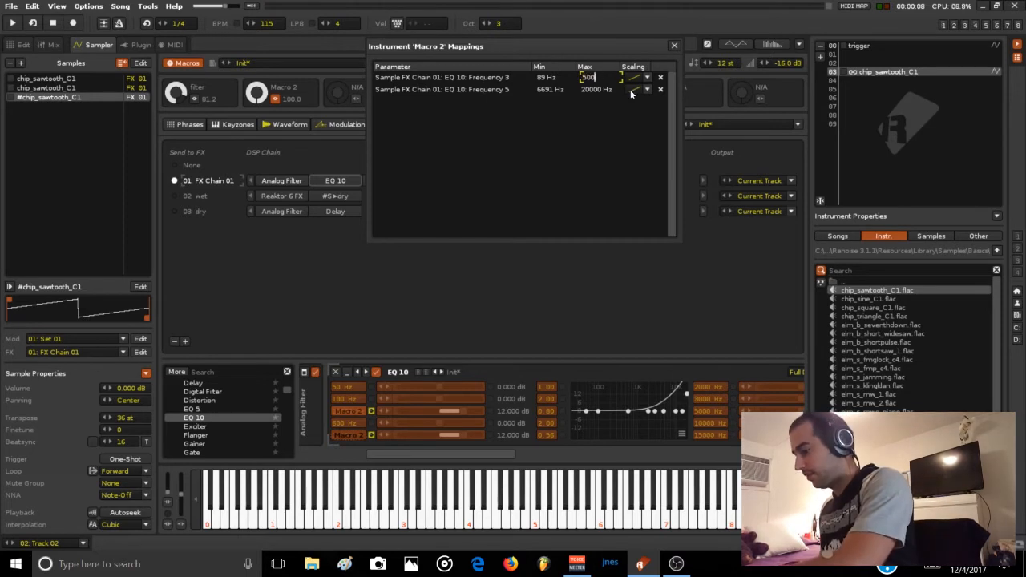
pyautogui.write('500')
pyautogui.press('Return')
pyautogui.moveTo(257, 93)
pyautogui.mouseDown()
pyautogui.moveTo(257, 133)
pyautogui.moveTo(256, 89)
pyautogui.mouseUp()
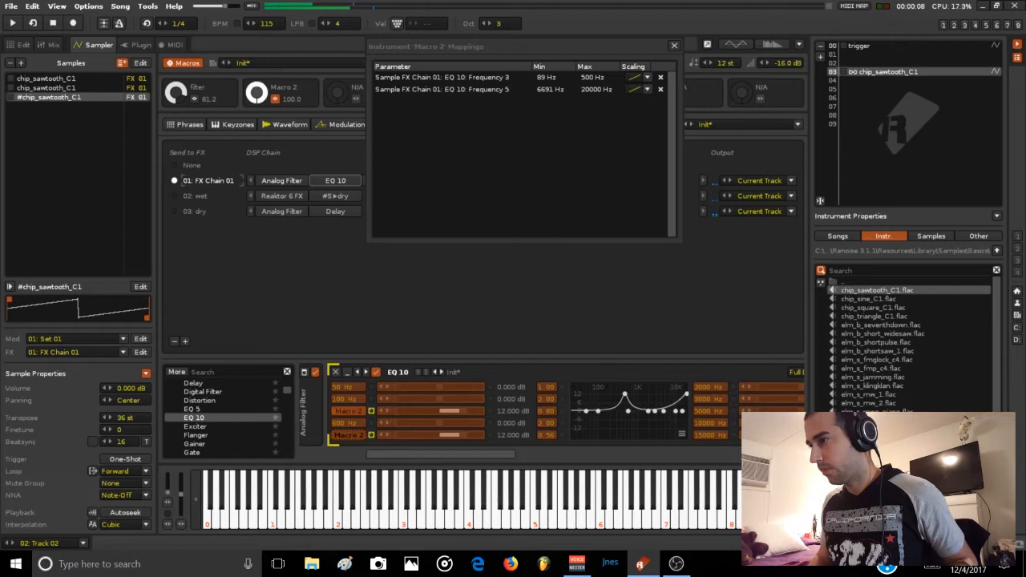
# Set the Frequency 5 mapping's minimum to 800 Hz and turn Macro 2 down to 0
pyautogui.doubleClick(550, 89)
pyautogui.write('800')
pyautogui.press('Return')
pyautogui.moveTo(256, 92)
pyautogui.mouseDown()
pyautogui.moveTo(256, 128)
pyautogui.moveTo(258, 105)
pyautogui.mouseUp()
# Set the Frequency 5 mapping's minimum to 8072 Hz and test the range with Macro 2 at 100
pyautogui.doubleClick(549, 91)
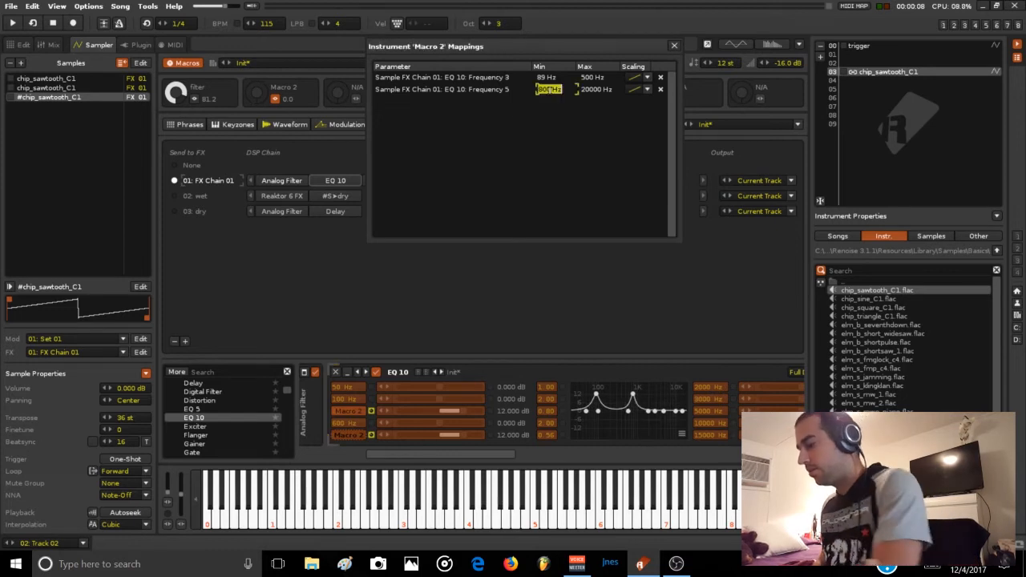
pyautogui.write('20000')
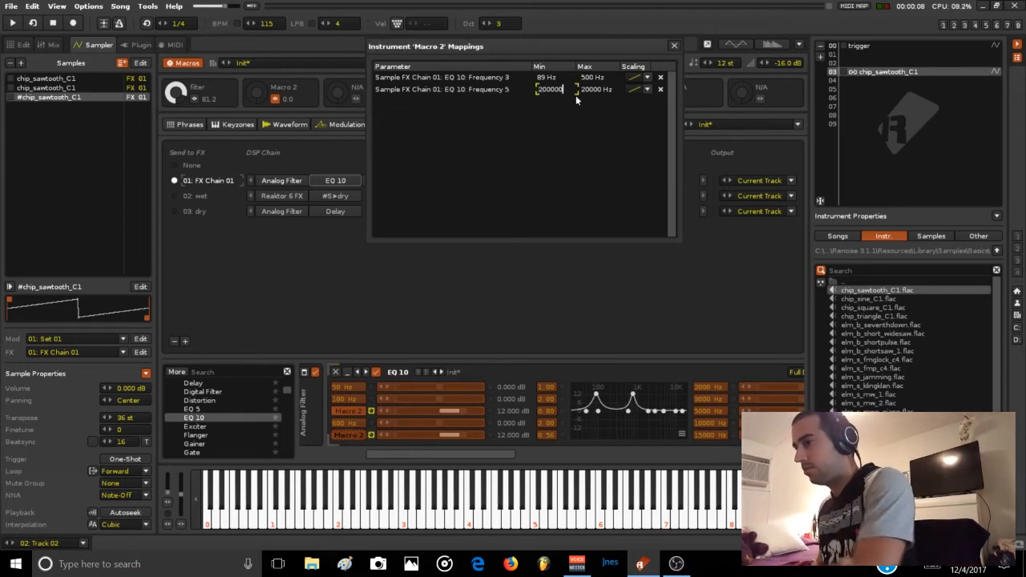
pyautogui.press('Return')
pyautogui.moveTo(256, 92); pyautogui.dragTo(255, 96)
pyautogui.moveTo(545, 91); pyautogui.dragTo(545, 111)
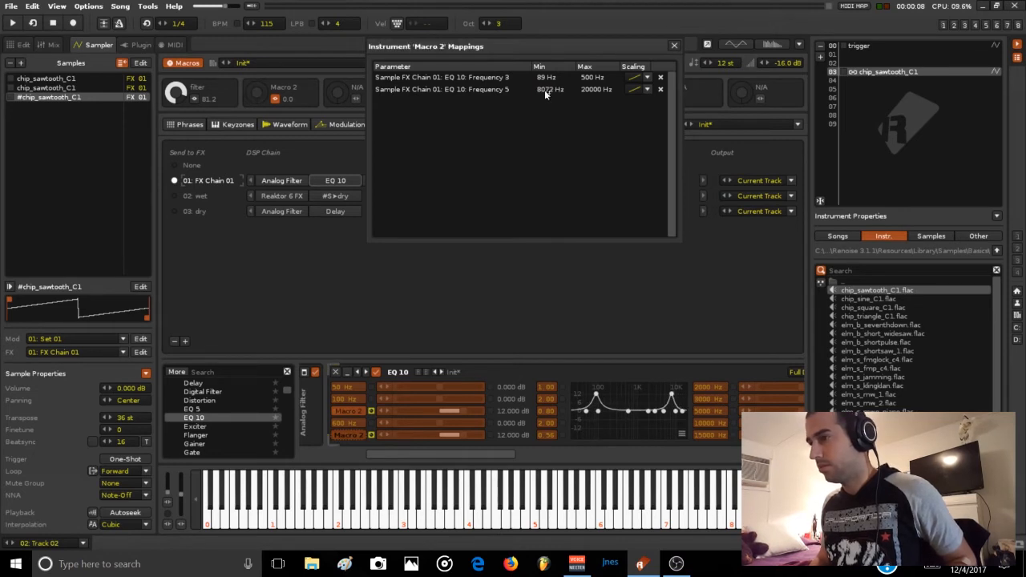
pyautogui.moveTo(258, 95); pyautogui.dragTo(258, 48)
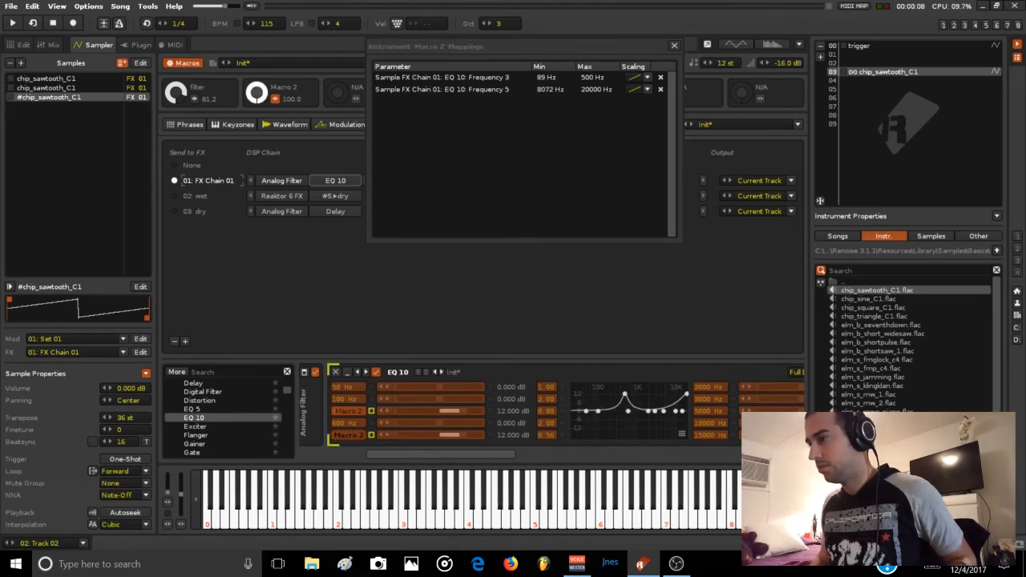
# Set the Frequency 5 mapping's maximum to 1002 Hz
pyautogui.doubleClick(596, 89)
pyautogui.write('800')
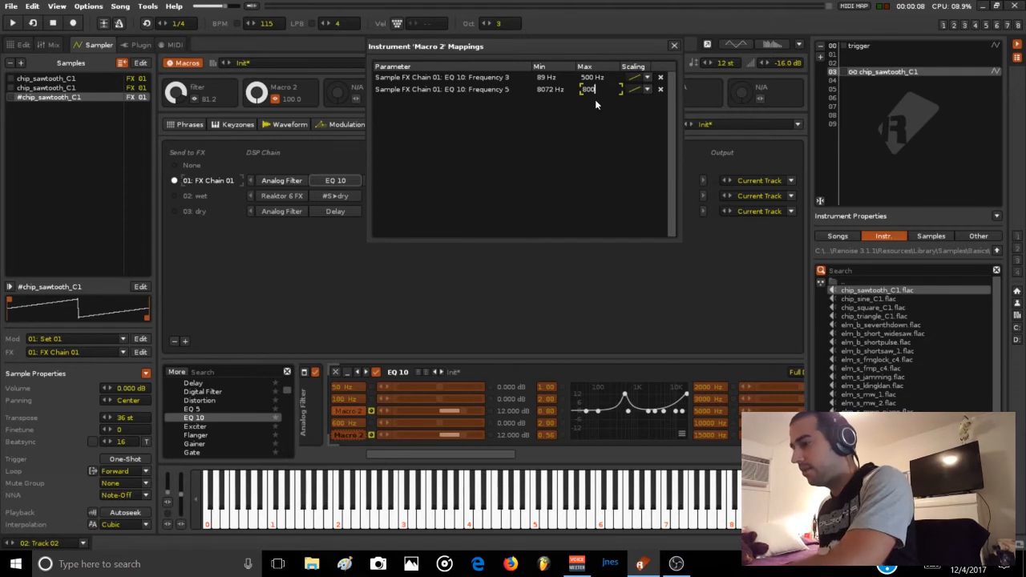
pyautogui.press('Return')
pyautogui.moveTo(596, 87); pyautogui.dragTo(596, 82)
# Play notes on the instrument while turning Macro 2 to about 90 to audition the band sweep
pyautogui.press('t')
pyautogui.moveTo(256, 94)
pyautogui.mouseDown()
pyautogui.moveTo(256, 149)
pyautogui.moveTo(258, 87)
pyautogui.mouseUp()
pyautogui.press('n')
pyautogui.press('n')
pyautogui.press('q')
pyautogui.press('e')
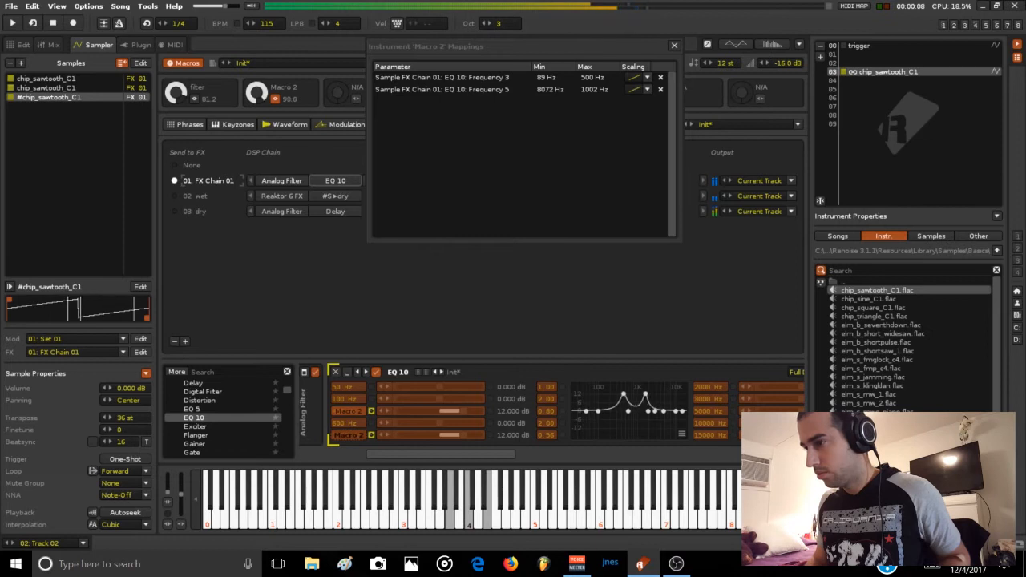
# Close the mappings, move EQ 10 to the end of the dry chain, and audition it by turning the filter macro and Macro 2
pyautogui.click(674, 46)
pyautogui.moveTo(333, 178); pyautogui.dragTo(388, 211)
pyautogui.moveTo(173, 89); pyautogui.dragTo(173, 117)
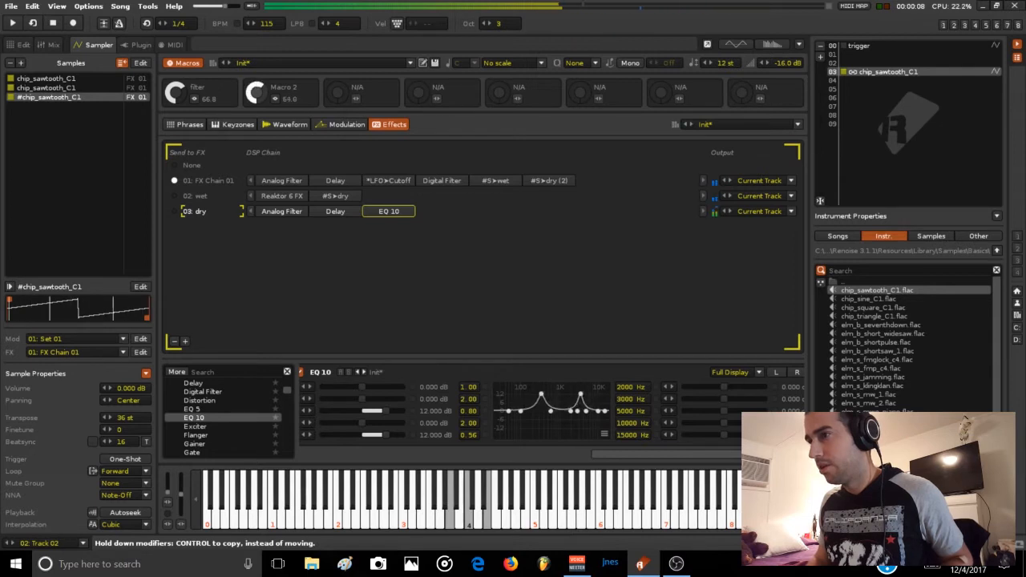
pyautogui.moveTo(256, 98); pyautogui.dragTo(256, 118)
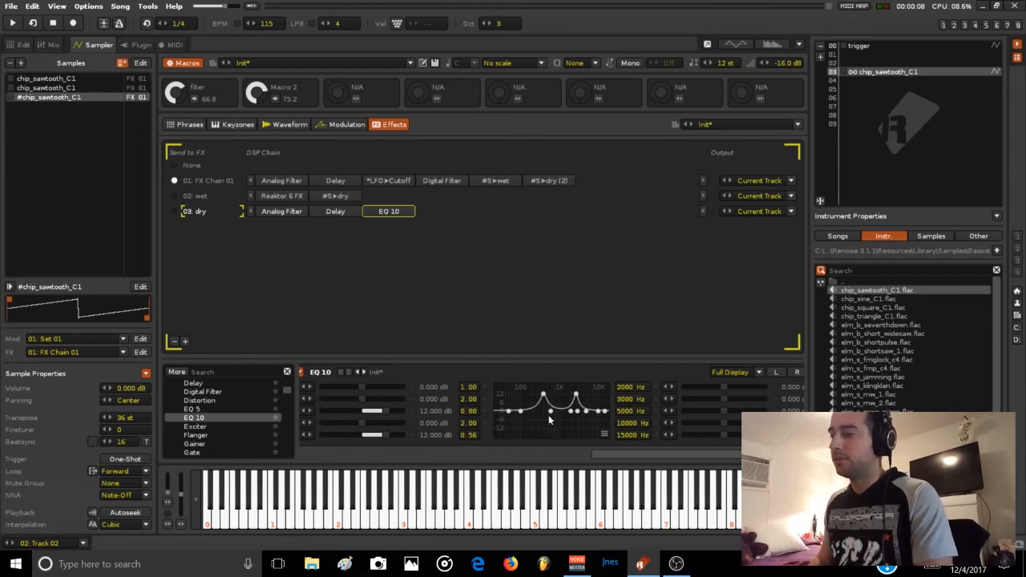
# Roll off EQ 10's low end to about -6.9 dB at 38 Hz and audition it by turning Macro 2 during playback
pyautogui.moveTo(519, 412)
pyautogui.mouseDown()
pyautogui.moveTo(522, 398)
pyautogui.moveTo(525, 411)
pyautogui.moveTo(504, 419)
pyautogui.mouseUp()
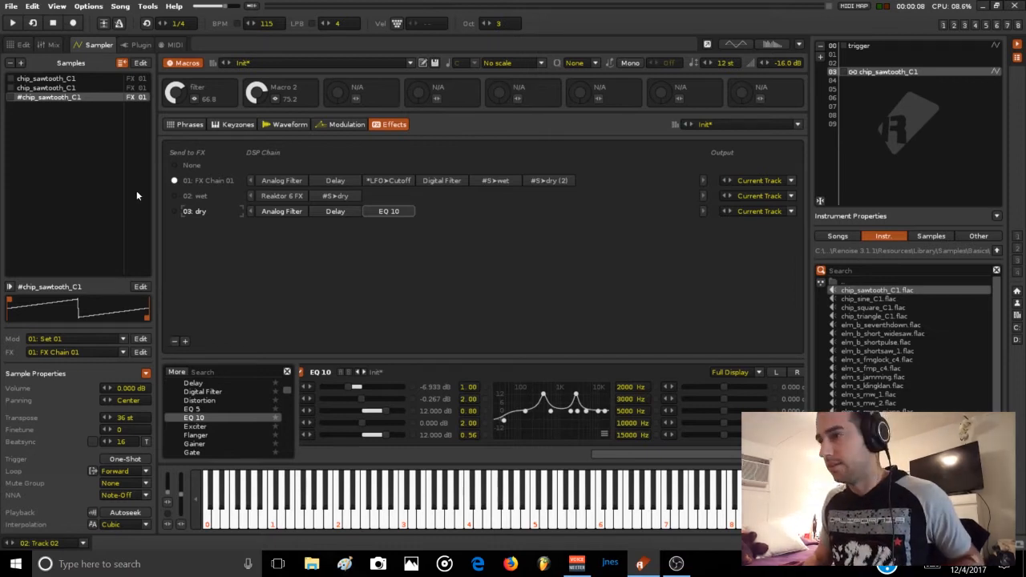
pyautogui.moveTo(257, 102); pyautogui.dragTo(257, 78)
pyautogui.moveTo(257, 122)
pyautogui.mouseDown()
pyautogui.moveTo(257, 190)
pyautogui.moveTo(257, 102)
pyautogui.moveTo(257, 138)
pyautogui.mouseUp()
pyautogui.click(12, 24)
pyautogui.moveTo(257, 94); pyautogui.dragTo(257, 85)
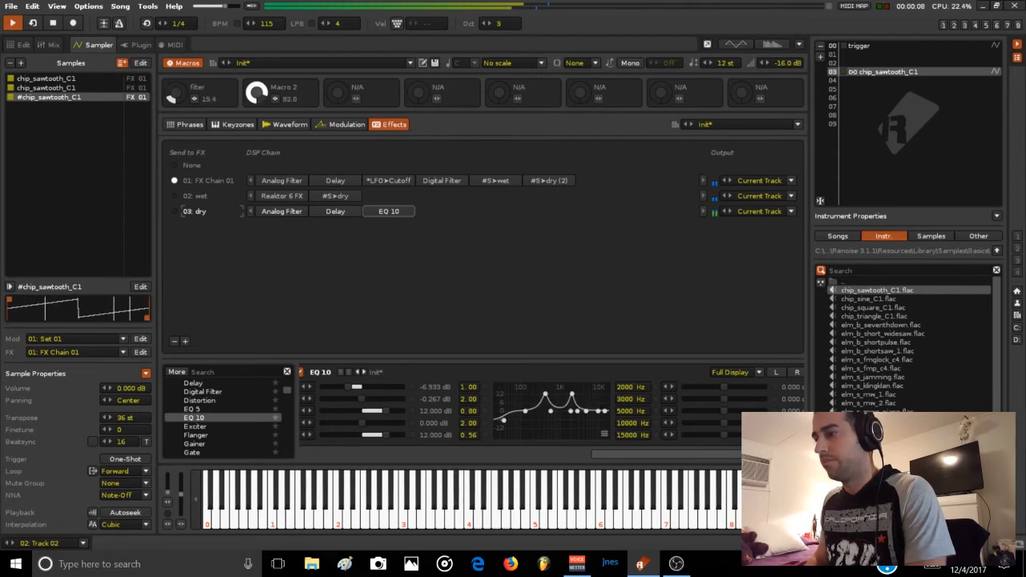
pyautogui.press('space')
# Set the instrument's global transpose to 0 st and play the pattern with Macro 2 turned up to 100
pyautogui.click(19, 45)
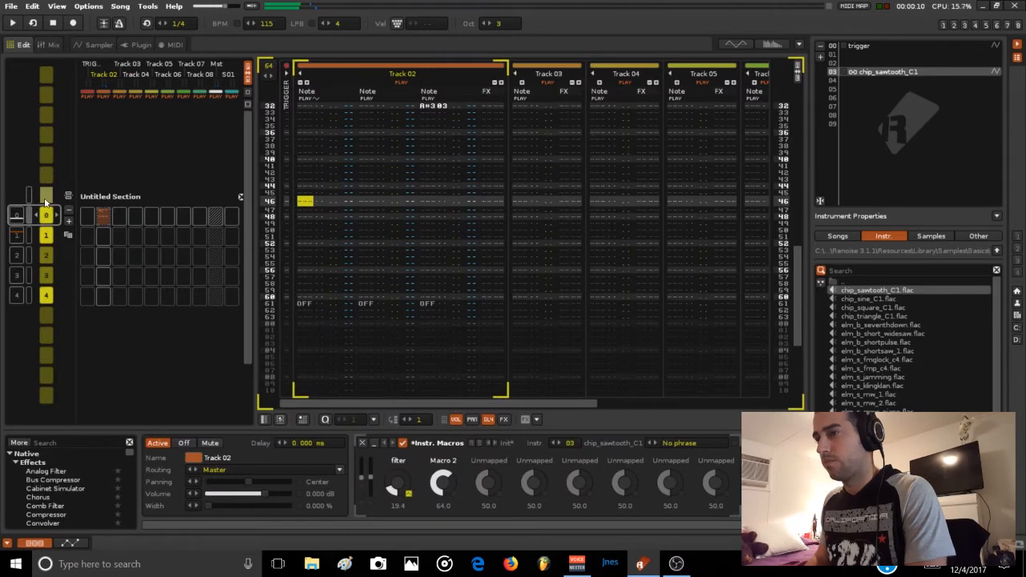
pyautogui.click(94, 46)
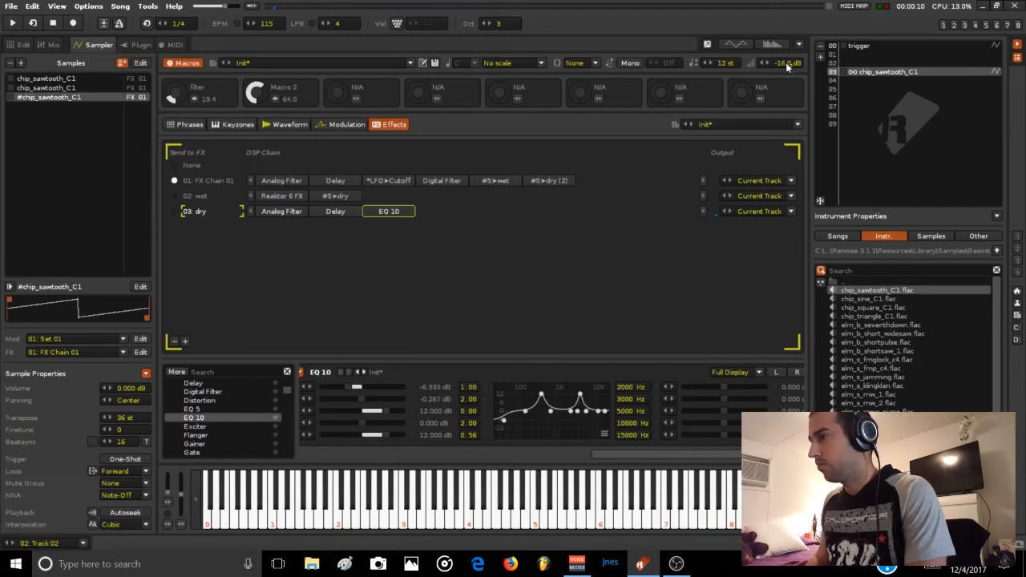
pyautogui.doubleClick(725, 65)
pyautogui.write('0')
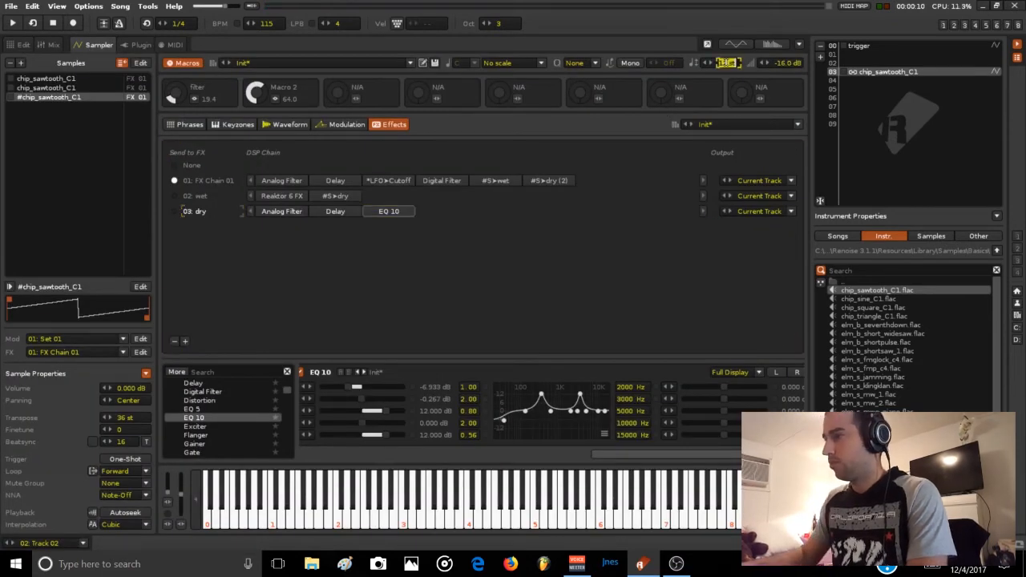
pyautogui.press('Return')
pyautogui.press('space')
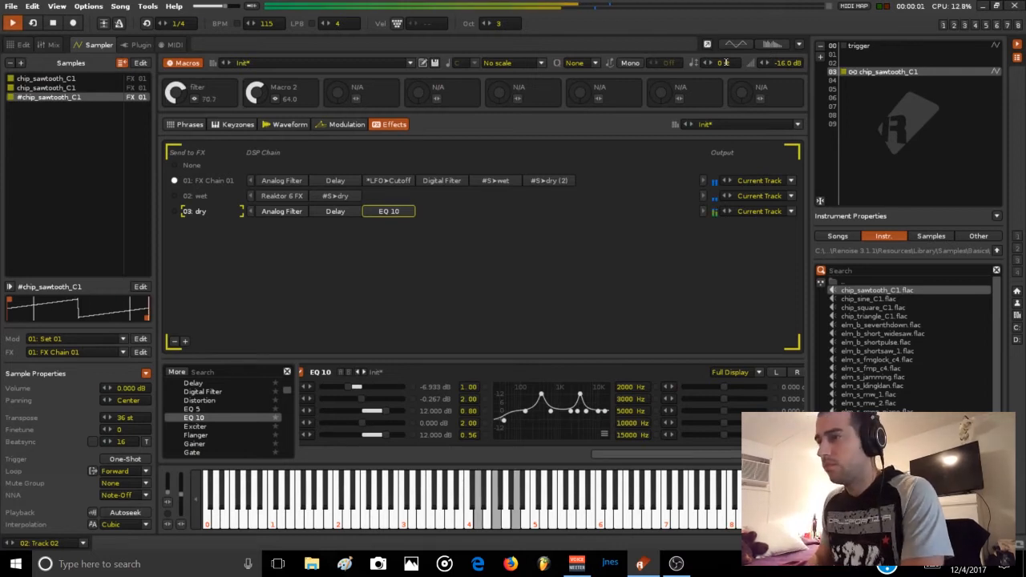
pyautogui.moveTo(251, 96); pyautogui.dragTo(250, 52)
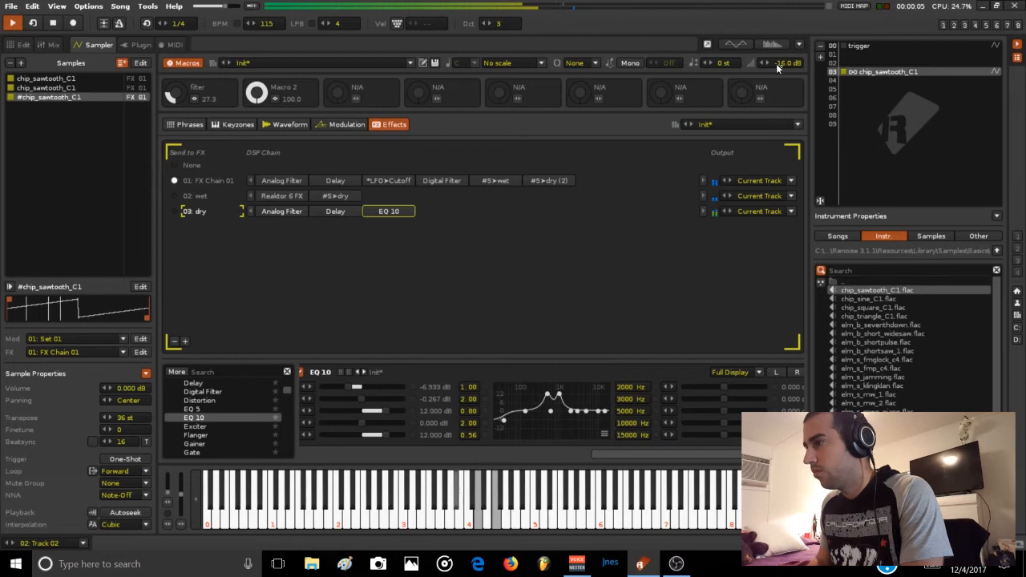
# Set the instrument's global transpose to 23 st and turn Macro 2 down to about 47 during playback
pyautogui.moveTo(728, 63)
pyautogui.mouseDown()
pyautogui.moveTo(728, 41)
pyautogui.moveTo(728, 65)
pyautogui.mouseUp()
pyautogui.moveTo(256, 93)
pyautogui.mouseDown()
pyautogui.moveTo(256, 146)
pyautogui.moveTo(257, 102)
pyautogui.mouseUp()
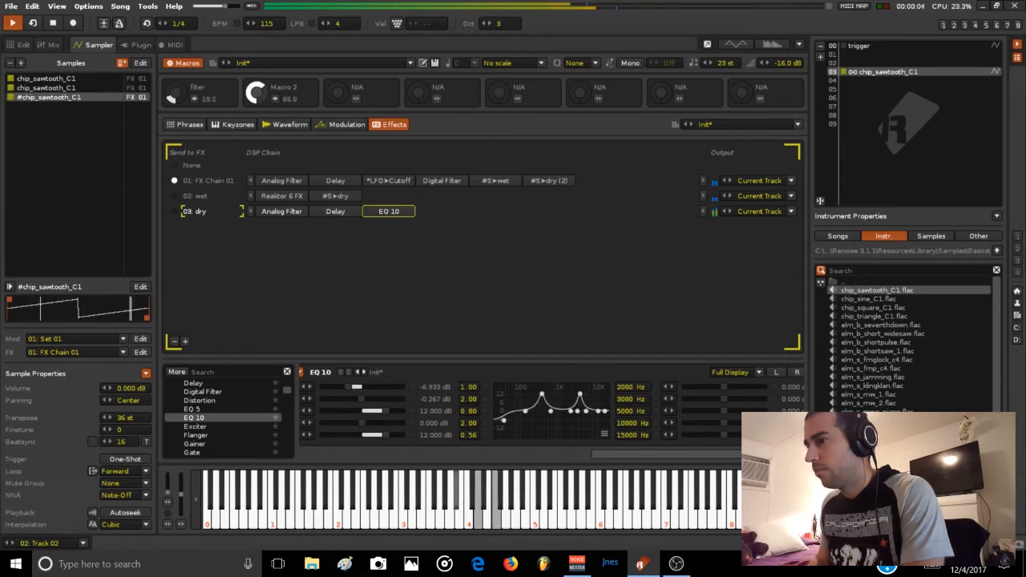
pyautogui.moveTo(250, 97); pyautogui.dragTo(250, 133)
pyautogui.press('space')
# Draw a wavy automation curve for Macro 2 across Track 02's pattern and play it back
pyautogui.click(50, 45)
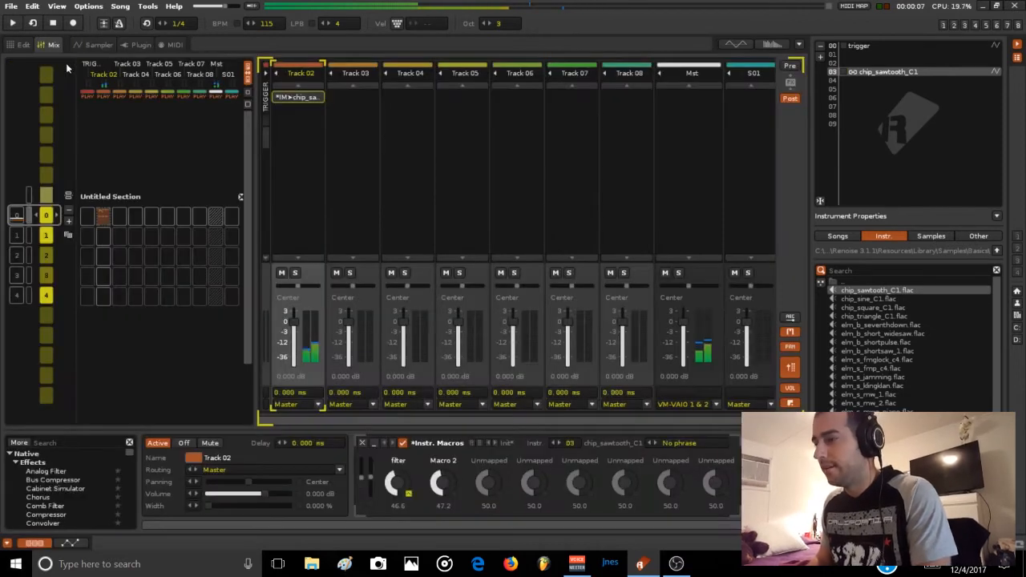
pyautogui.click(79, 543)
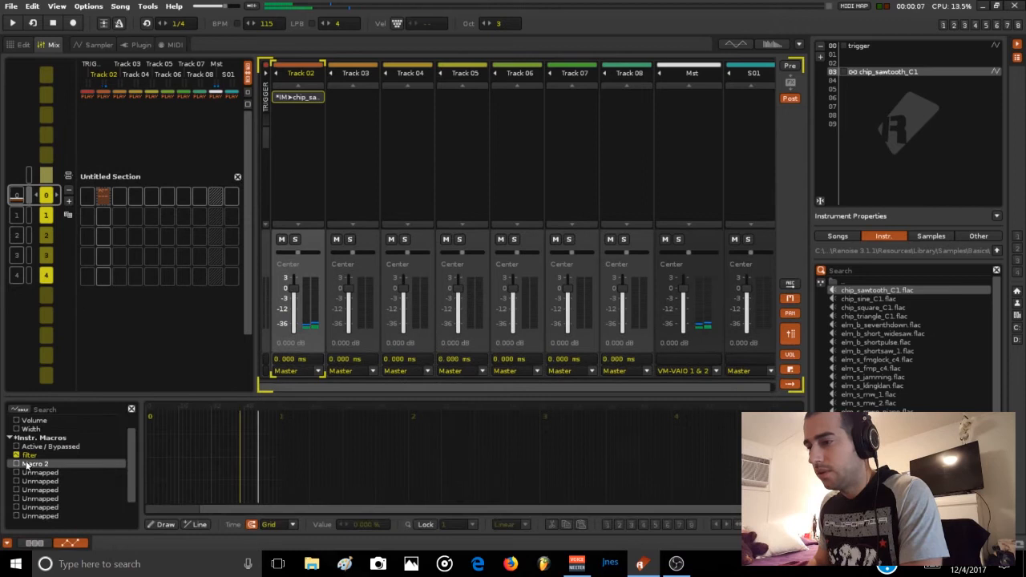
pyautogui.scroll(3, 198, 467)
pyautogui.moveTo(198, 507); pyautogui.dragTo(160, 535)
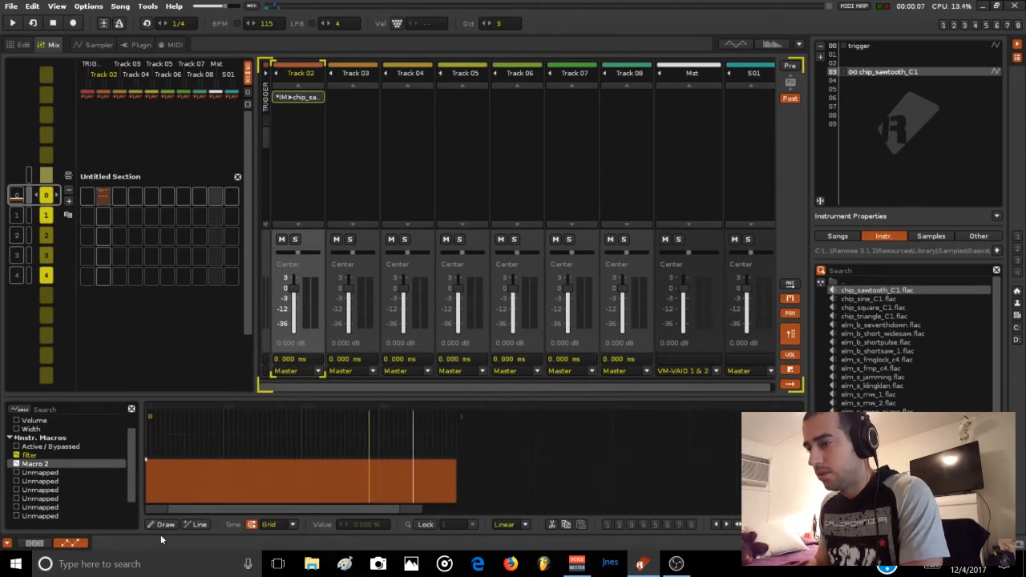
pyautogui.moveTo(166, 454)
pyautogui.mouseDown()
pyautogui.moveTo(226, 426)
pyautogui.moveTo(269, 455)
pyautogui.moveTo(322, 461)
pyautogui.moveTo(410, 433)
pyautogui.moveTo(465, 450)
pyautogui.mouseUp()
pyautogui.press('space')
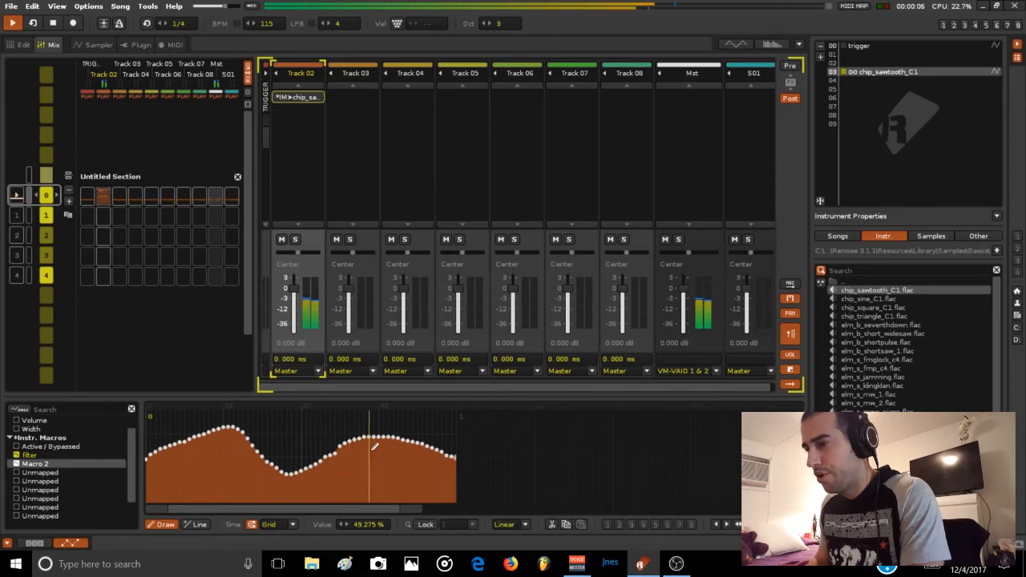
# Redraw the Macro 2 automation with two peaks reaching the maximum and a dip between them, and play the pattern
pyautogui.moveTo(320, 437)
pyautogui.mouseDown()
pyautogui.moveTo(355, 405)
pyautogui.moveTo(427, 461)
pyautogui.moveTo(430, 493)
pyautogui.moveTo(344, 423)
pyautogui.moveTo(302, 418)
pyautogui.mouseUp()
pyautogui.moveTo(158, 443)
pyautogui.mouseDown()
pyautogui.moveTo(194, 415)
pyautogui.moveTo(229, 412)
pyautogui.moveTo(298, 471)
pyautogui.moveTo(395, 407)
pyautogui.moveTo(462, 462)
pyautogui.mouseUp()
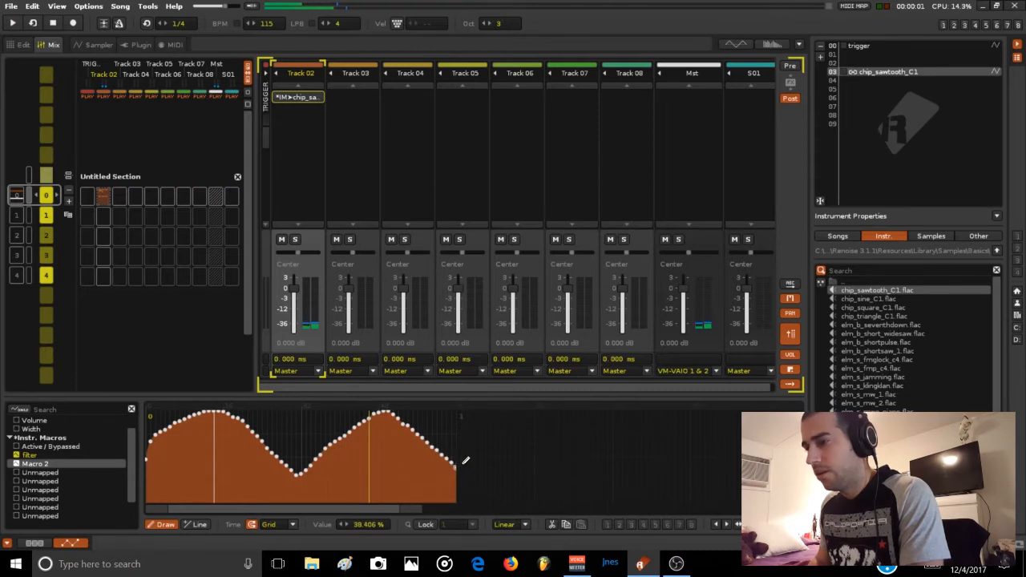
pyautogui.press('space')
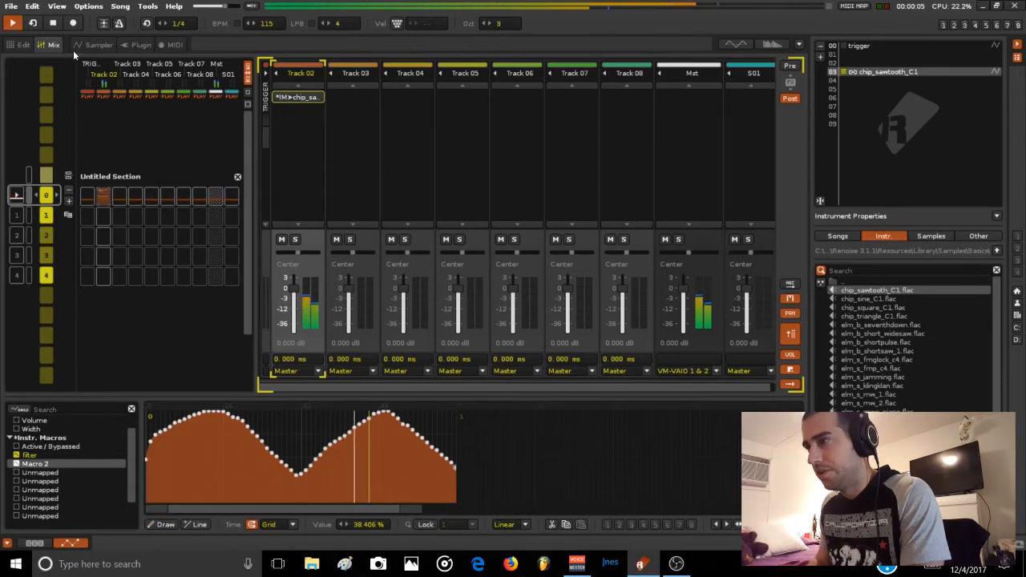
# Try EQ 10 at the start of the dry chain and between Analog Filter and Delay, listening to the pattern
pyautogui.click(96, 42)
pyautogui.press('space')
pyautogui.moveTo(389, 211); pyautogui.dragTo(240, 215)
pyautogui.press('space')
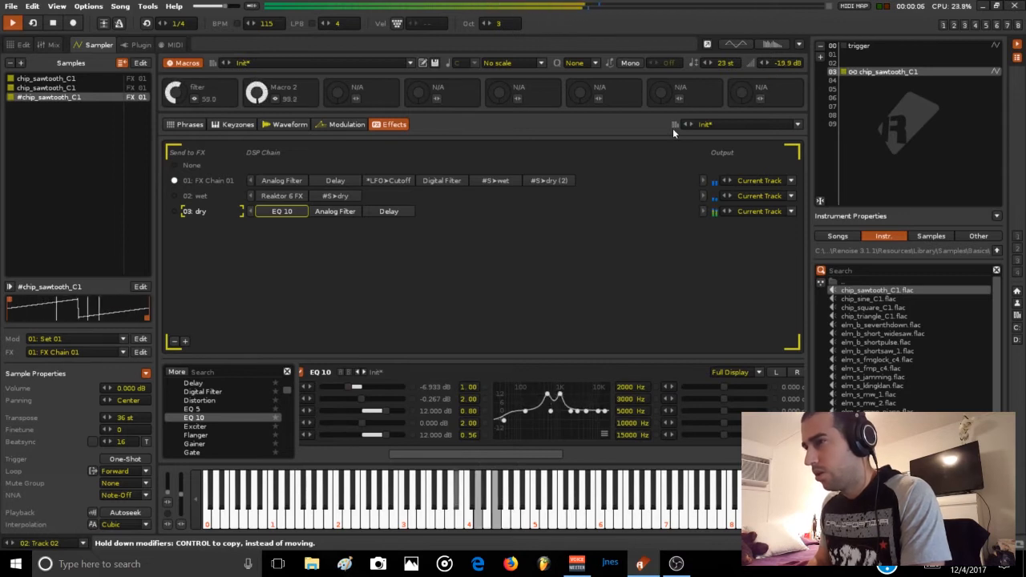
pyautogui.moveTo(270, 212); pyautogui.dragTo(369, 210)
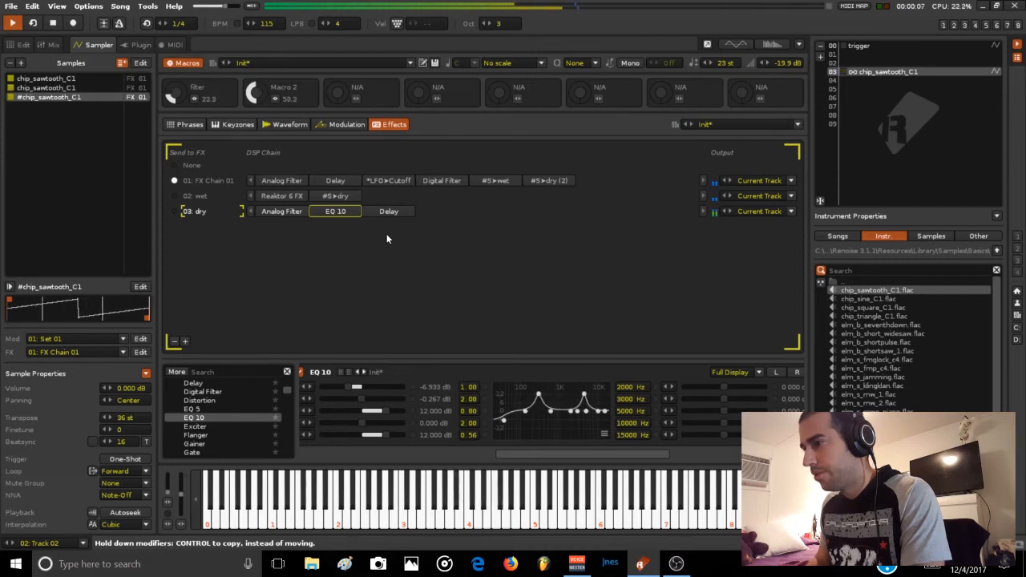
pyautogui.press('space')
# Move EQ 10 back to the end of the dry chain, after Delay, and listen to the pattern
pyautogui.moveTo(388, 240); pyautogui.dragTo(447, 217)
pyautogui.press('space')
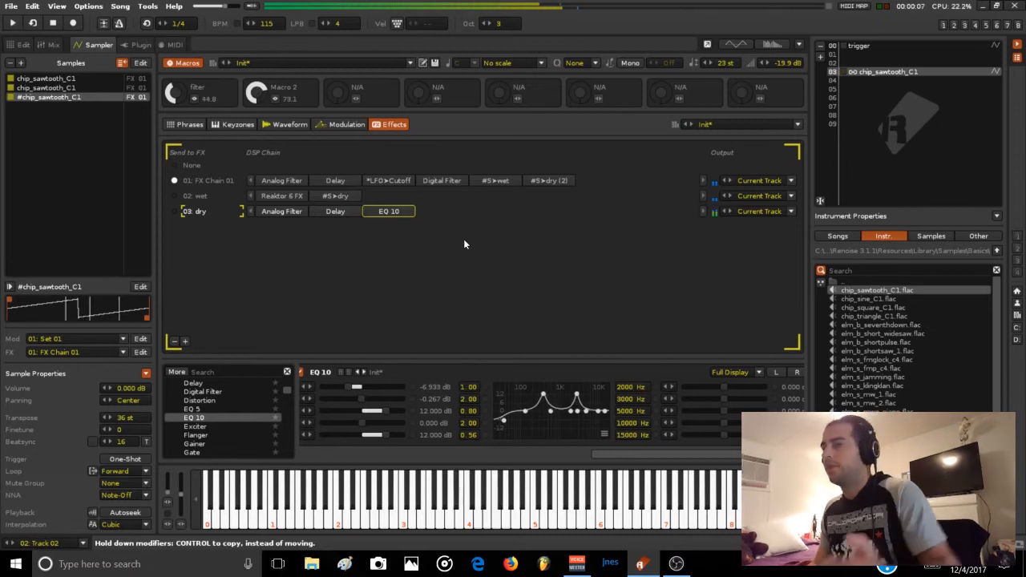
pyautogui.press('space')
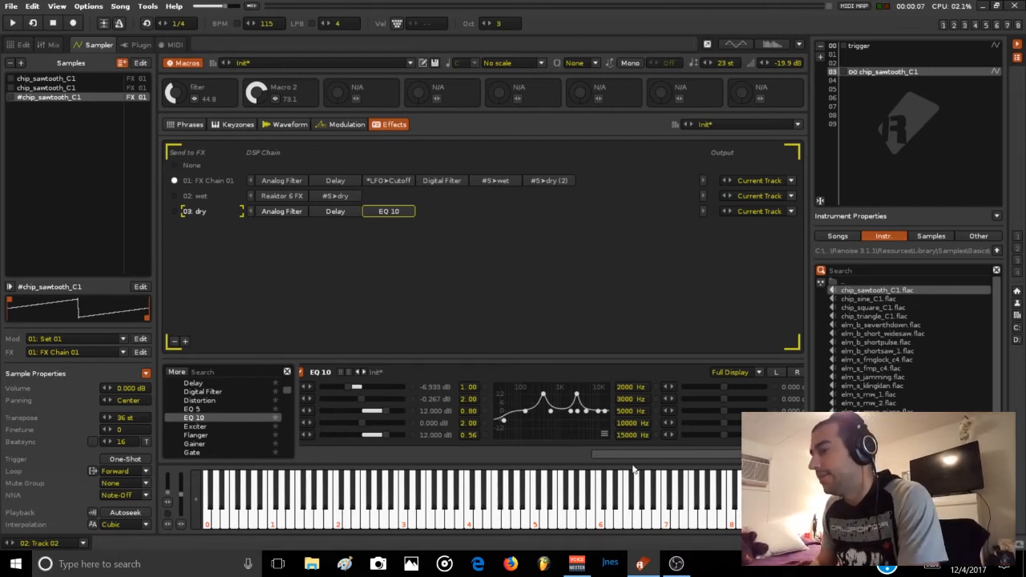
# Switch EQ 10's display to Graph Only and watch the bands move during playback
pyautogui.moveTo(633, 455); pyautogui.dragTo(582, 458)
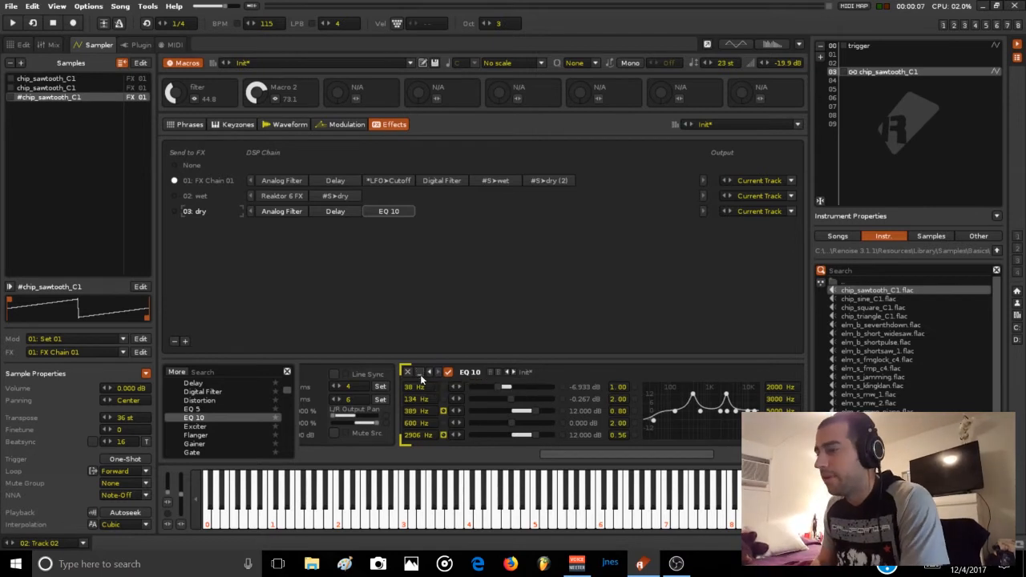
pyautogui.moveTo(625, 454); pyautogui.dragTo(708, 454)
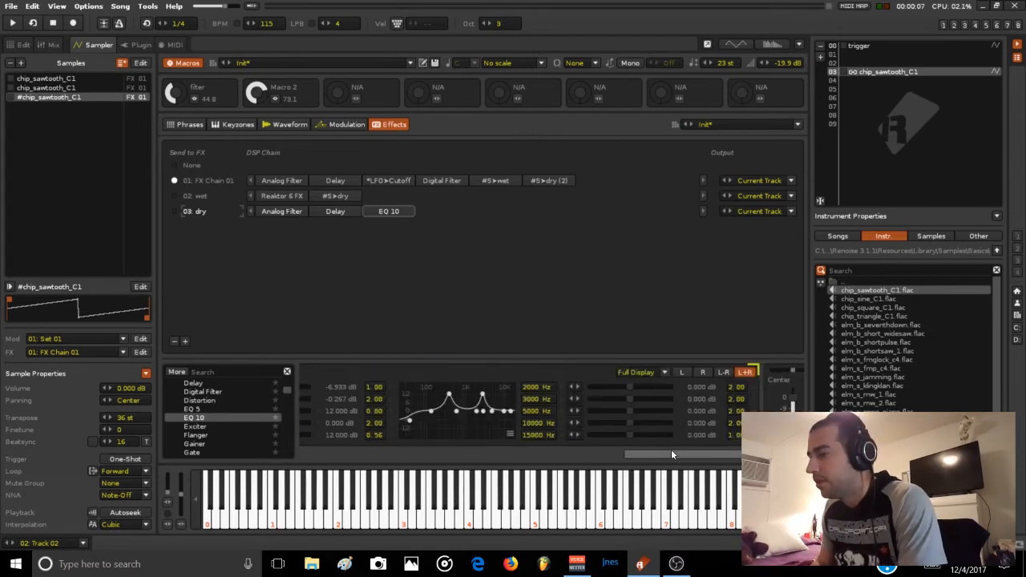
pyautogui.click(662, 372)
pyautogui.click(636, 339)
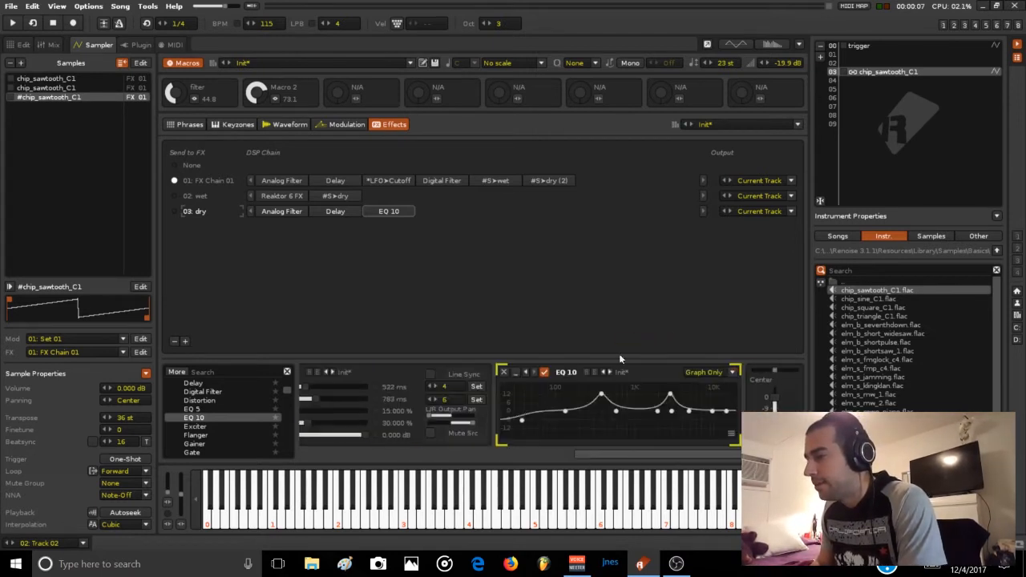
pyautogui.press('space')
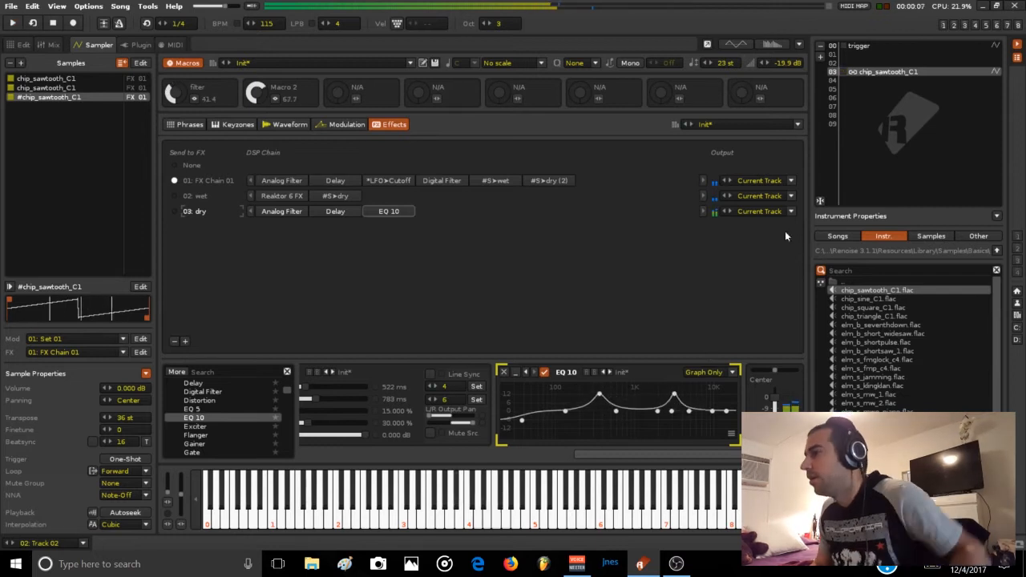
# Load the chip_sine_C1 sample into empty instrument slot 05 and set its transpose to 24 st
pyautogui.click(846, 90)
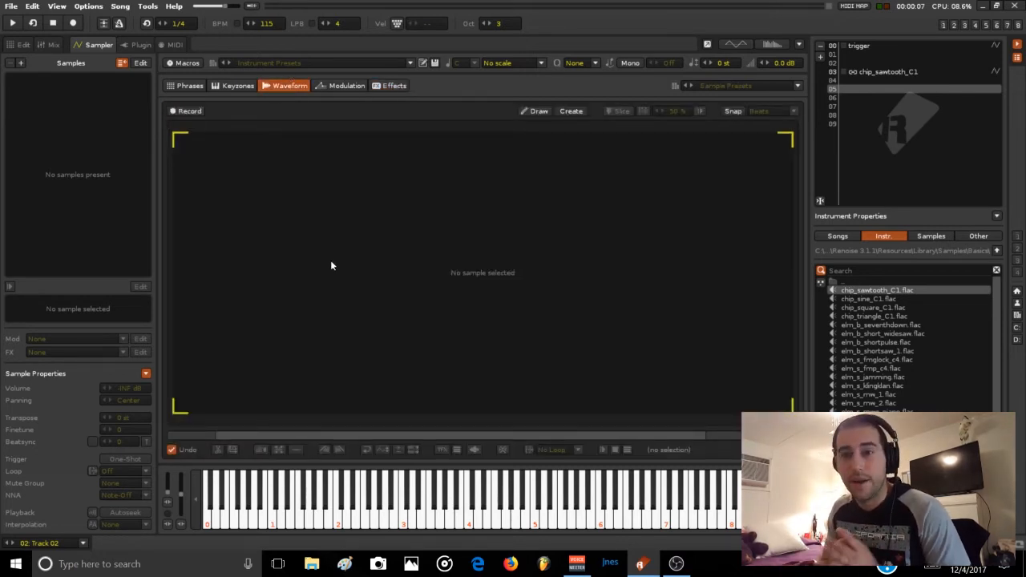
pyautogui.moveTo(870, 298); pyautogui.dragTo(81, 120)
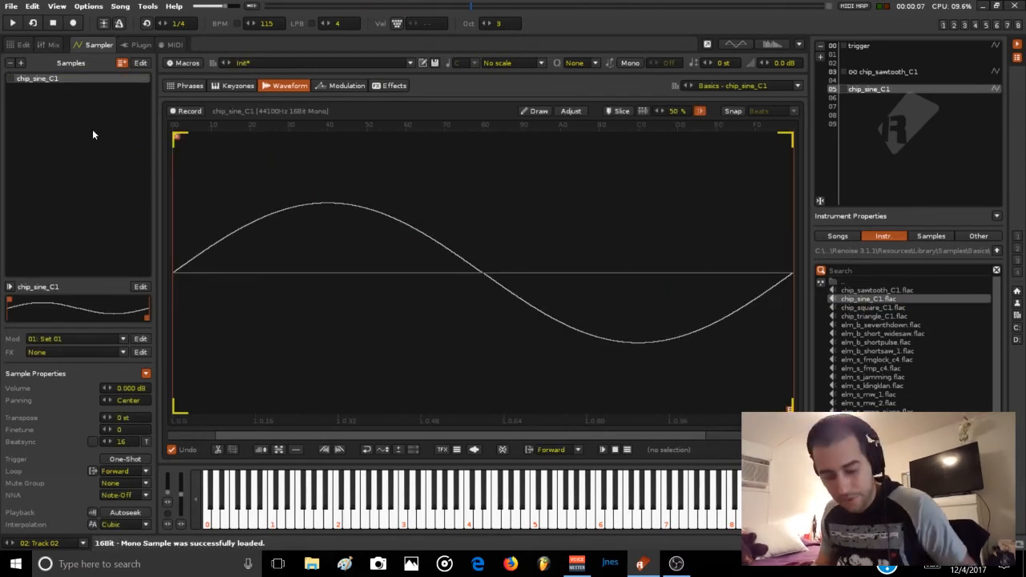
pyautogui.click(137, 416)
pyautogui.write('24')
pyautogui.press('Return')
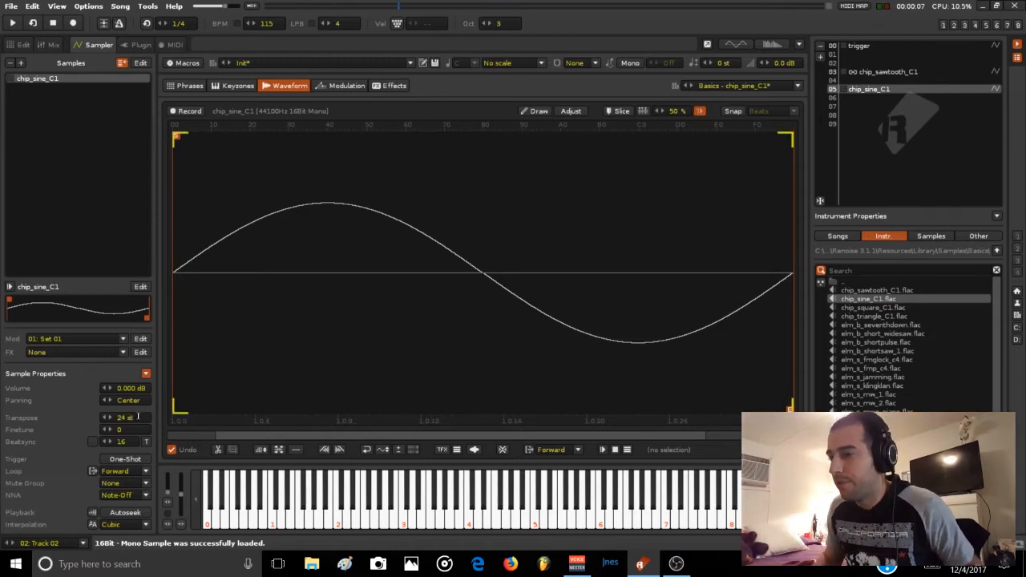
# Make Track 03 the current track for the sine instrument
pyautogui.click(72, 543)
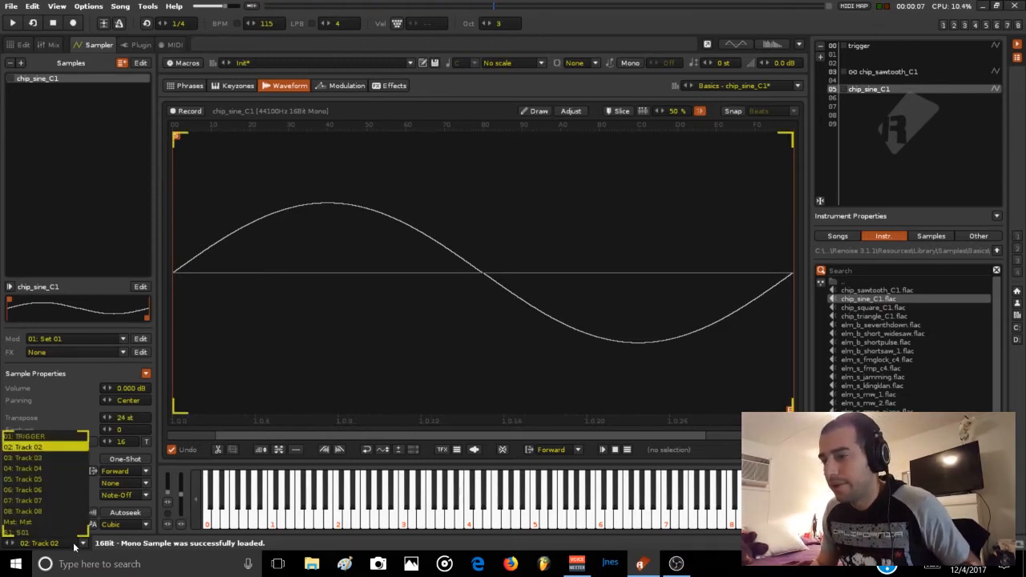
pyautogui.click(59, 457)
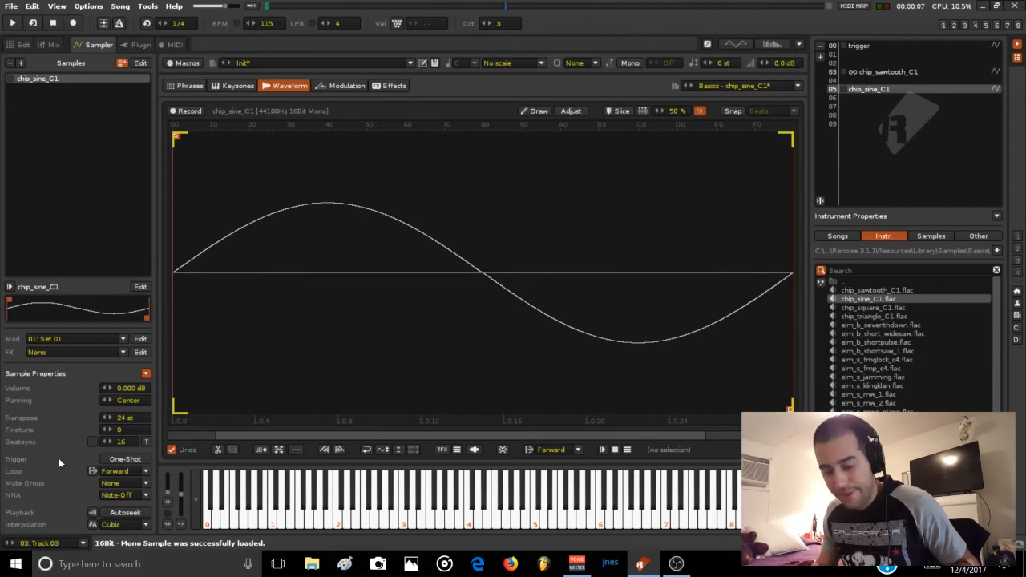
# Add chip_triangle_C1 as a second sample in the chip_sine_C1 instrument and audition the layered sound
pyautogui.press('q')
pyautogui.press('q')
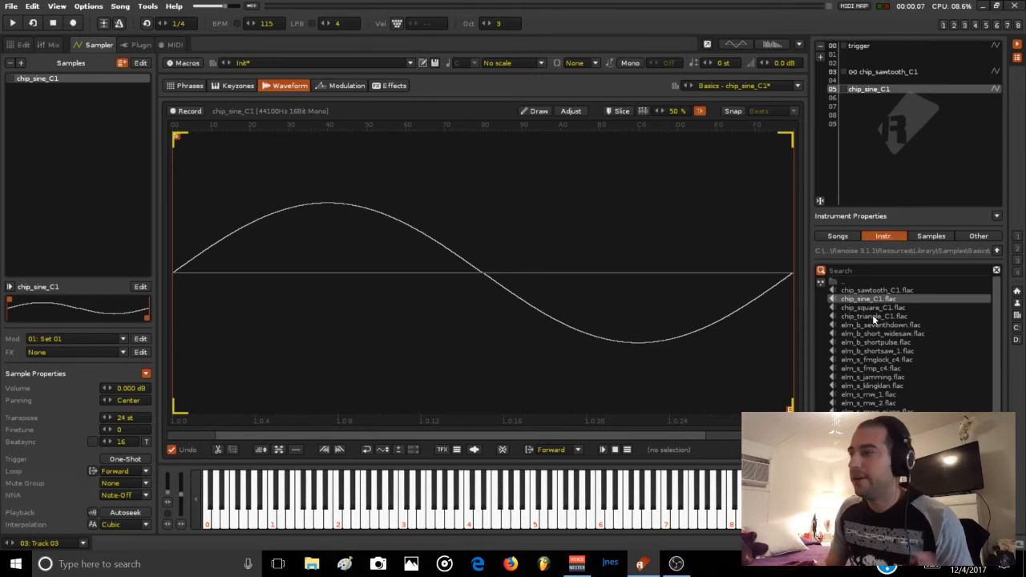
pyautogui.click(842, 316)
pyautogui.moveTo(841, 314); pyautogui.dragTo(103, 169)
pyautogui.press('q')
pyautogui.press('w')
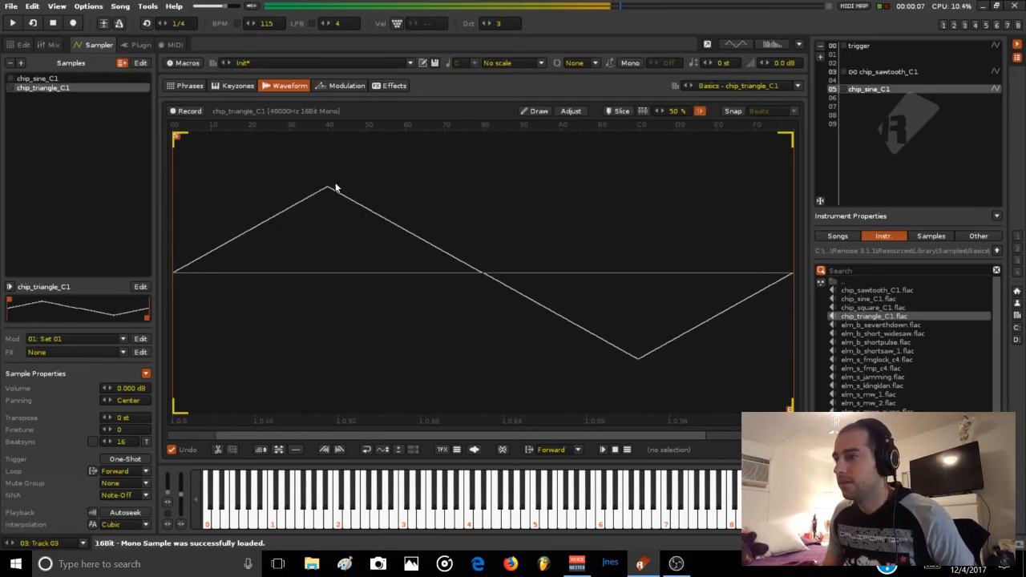
# Set the chip_triangle_C1 sample's transpose to 24 st and play test notes
pyautogui.doubleClick(122, 418)
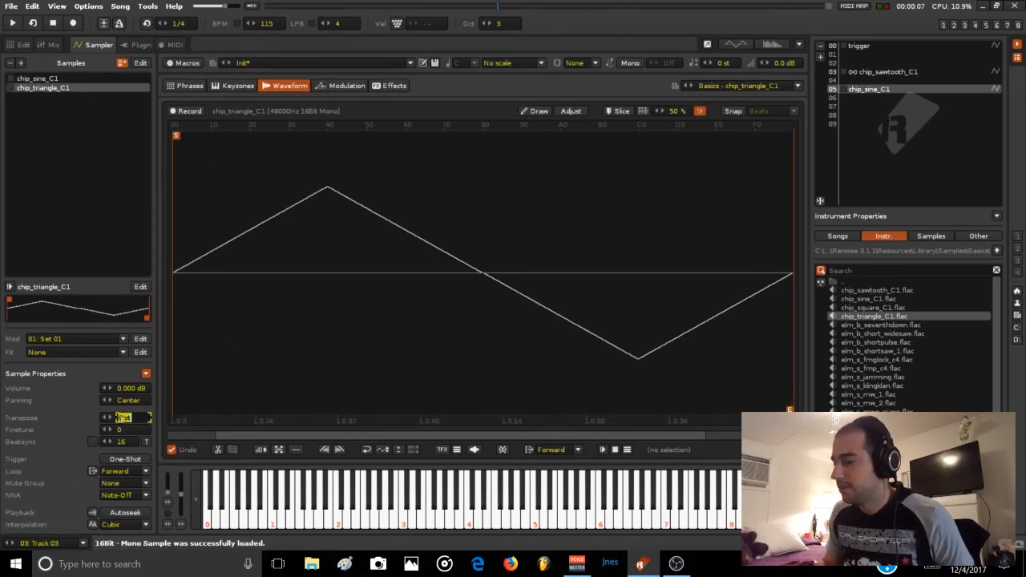
pyautogui.write('24')
pyautogui.press('Return')
pyautogui.press('q')
pyautogui.press('n')
pyautogui.press('t')
pyautogui.press('t')
# Set the sine and triangle instrument's overall volume to -6 dB
pyautogui.doubleClick(777, 62)
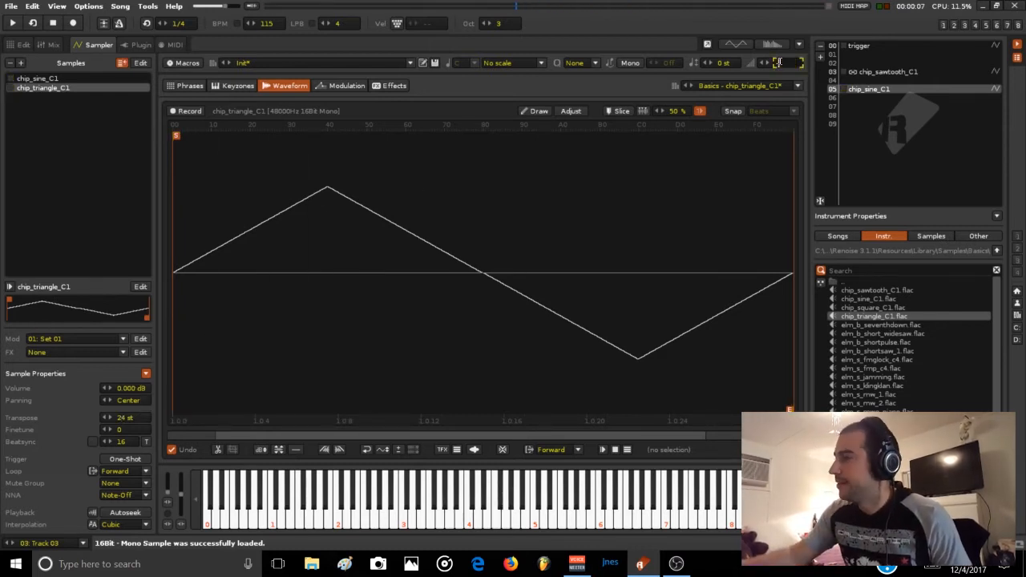
pyautogui.write('-6')
pyautogui.press('Return')
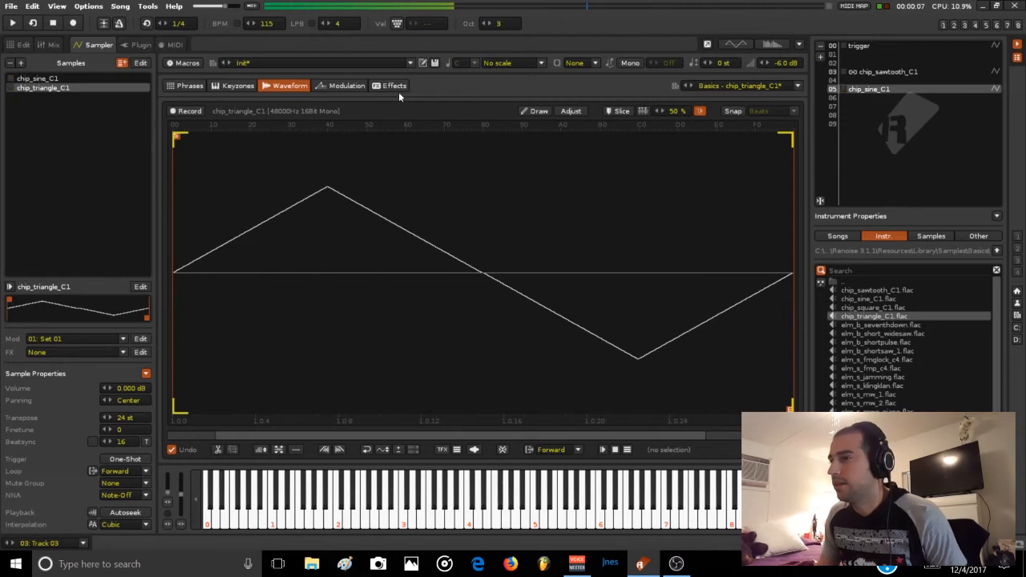
# Show the instrument's macros, add a second modulation set and assign chip_triangle_C1 to it, leaving Set 01 selected
pyautogui.click(346, 85)
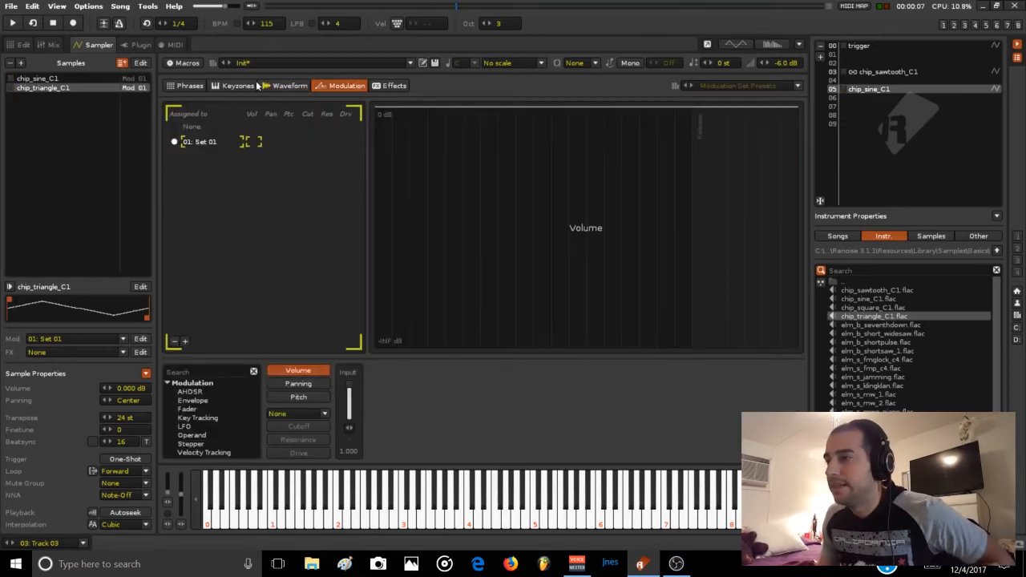
pyautogui.click(184, 62)
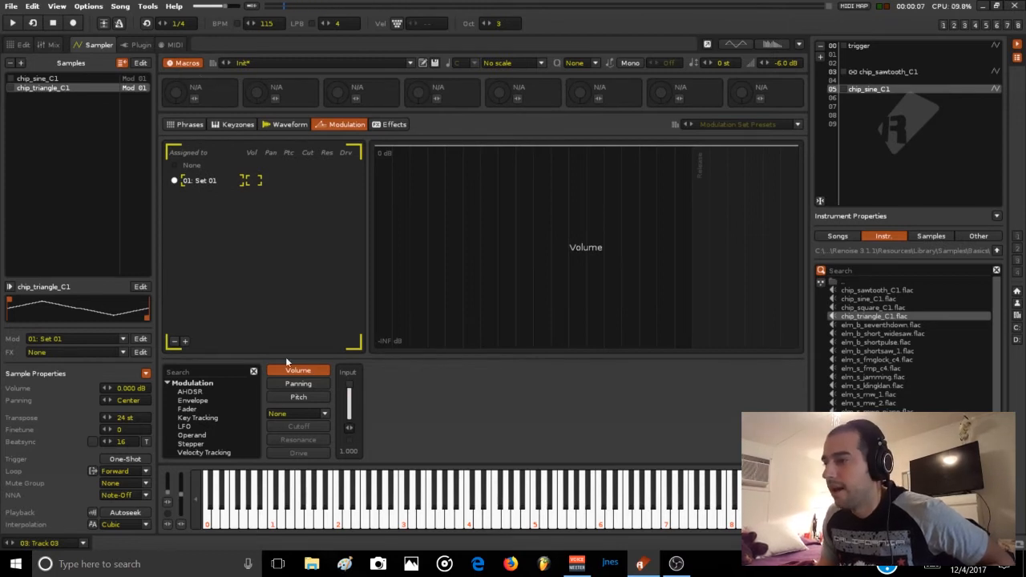
pyautogui.click(80, 78)
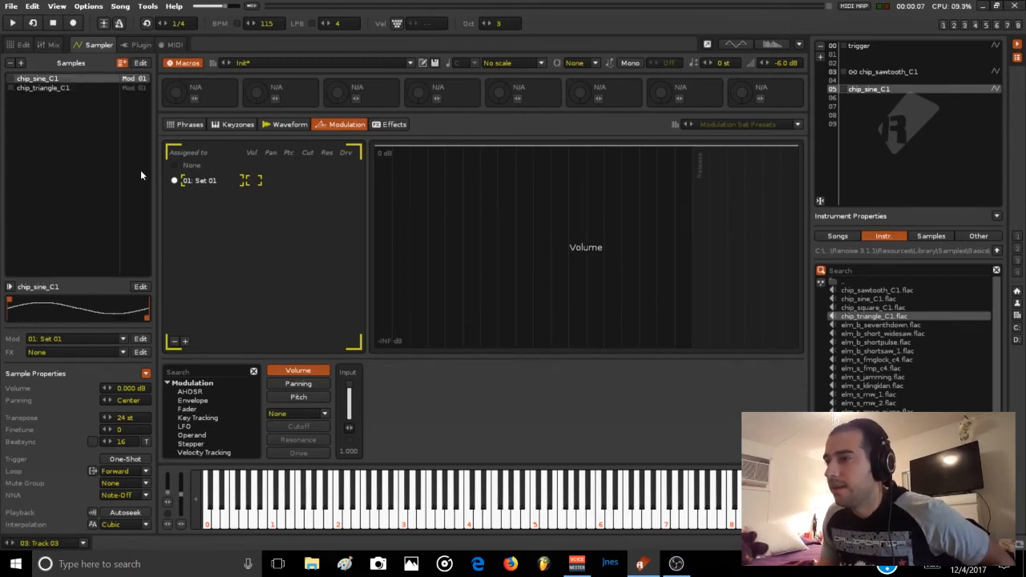
pyautogui.click(184, 340)
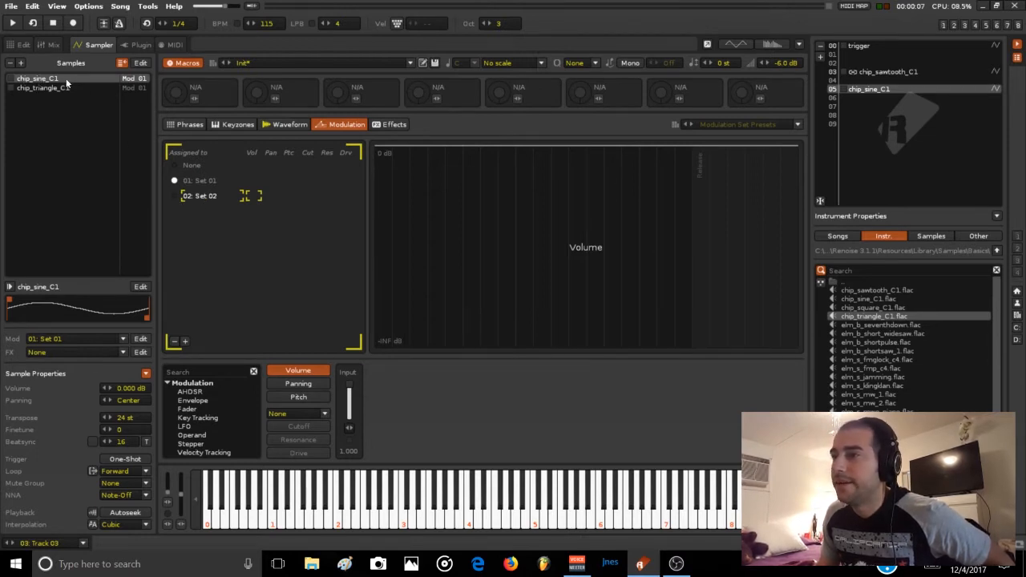
pyautogui.click(40, 88)
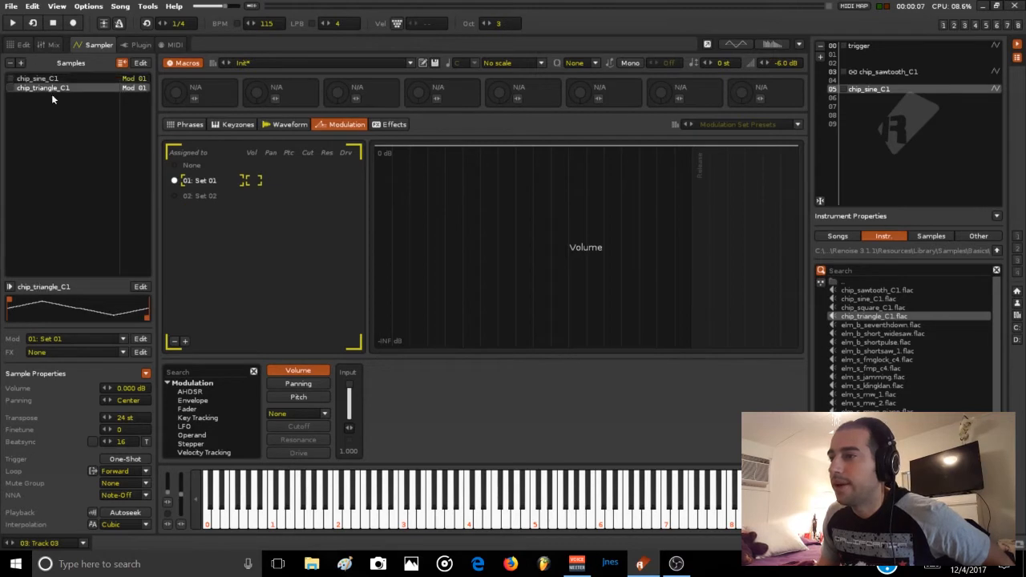
pyautogui.click(182, 196)
pyautogui.click(204, 179)
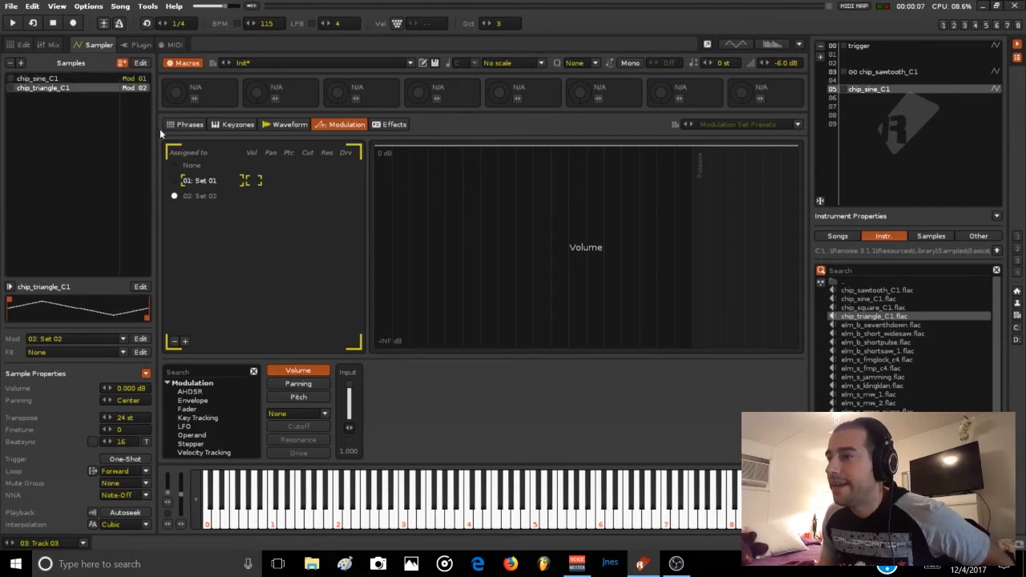
# Map Macro 1 to the volume inputs of modulation sets 01 and 02
pyautogui.click(194, 98)
pyautogui.moveTo(487, 48); pyautogui.dragTo(583, 61)
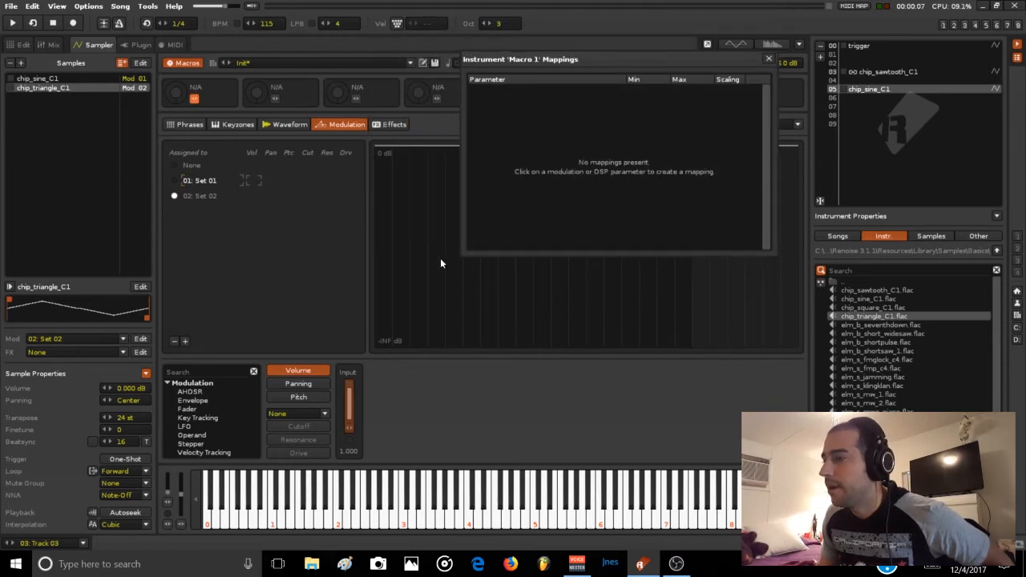
pyautogui.click(349, 394)
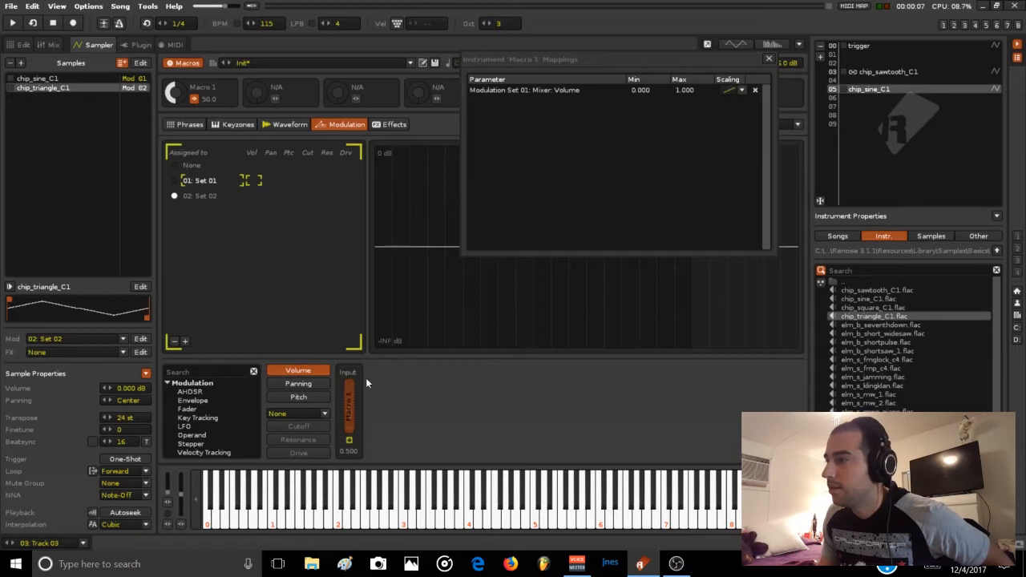
pyautogui.click(199, 195)
pyautogui.click(349, 386)
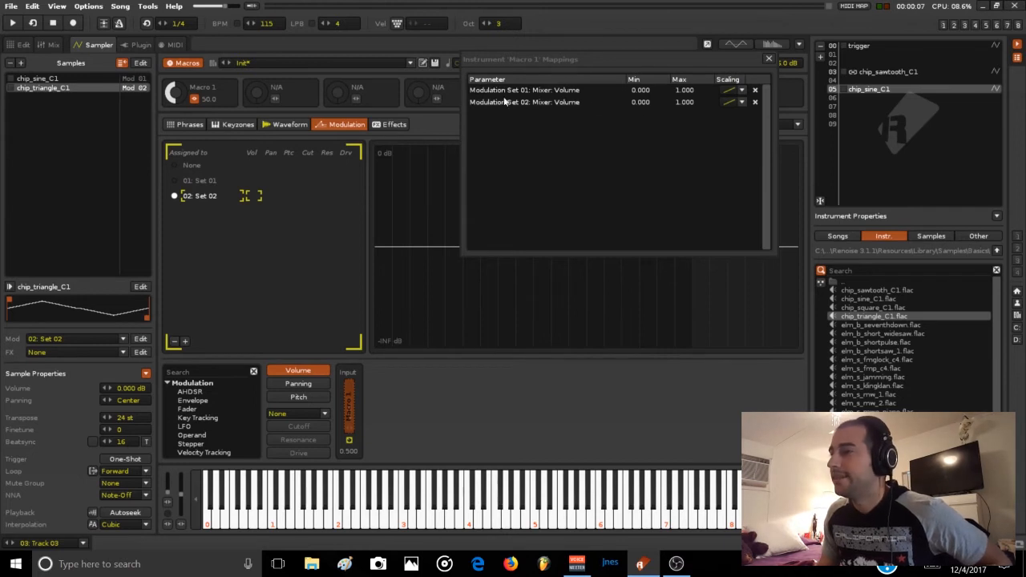
# Invert Macro 1's mapping for the Set 01 volume by setting its minimum to 1.00 and maximum to 0.00
pyautogui.doubleClick(638, 91)
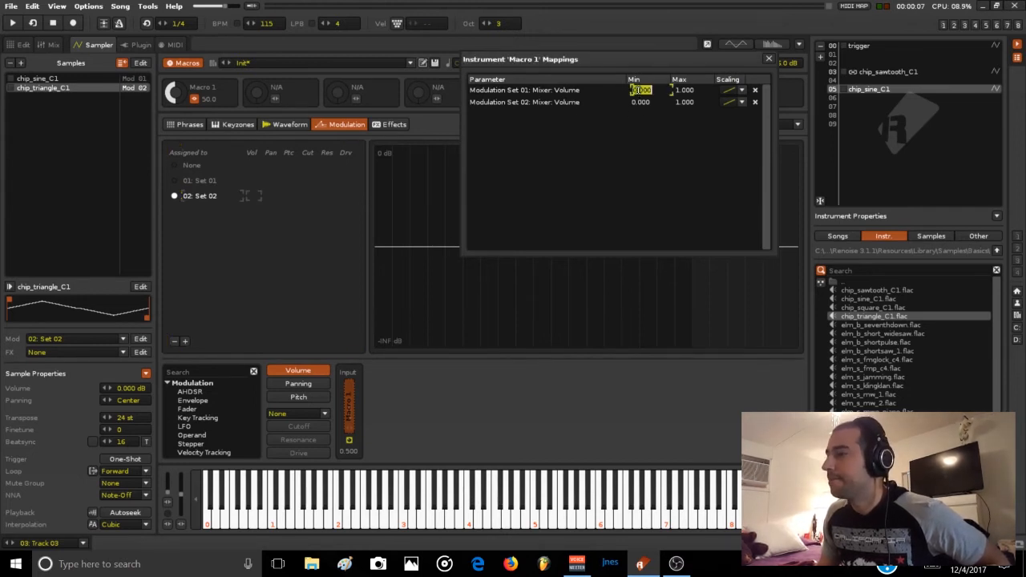
pyautogui.moveTo(176, 93); pyautogui.dragTo(175, 137)
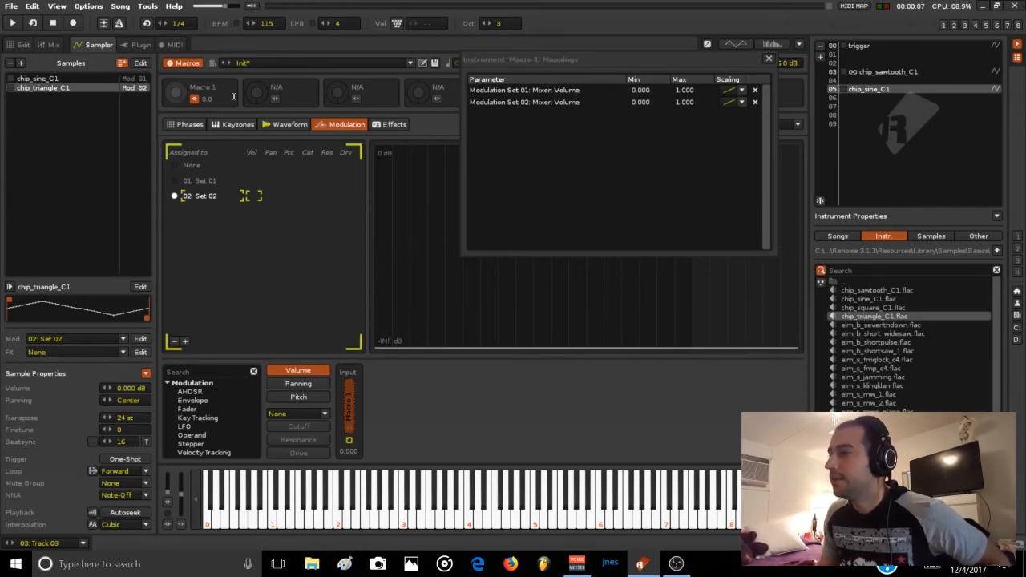
pyautogui.doubleClick(641, 90)
pyautogui.write('1.00')
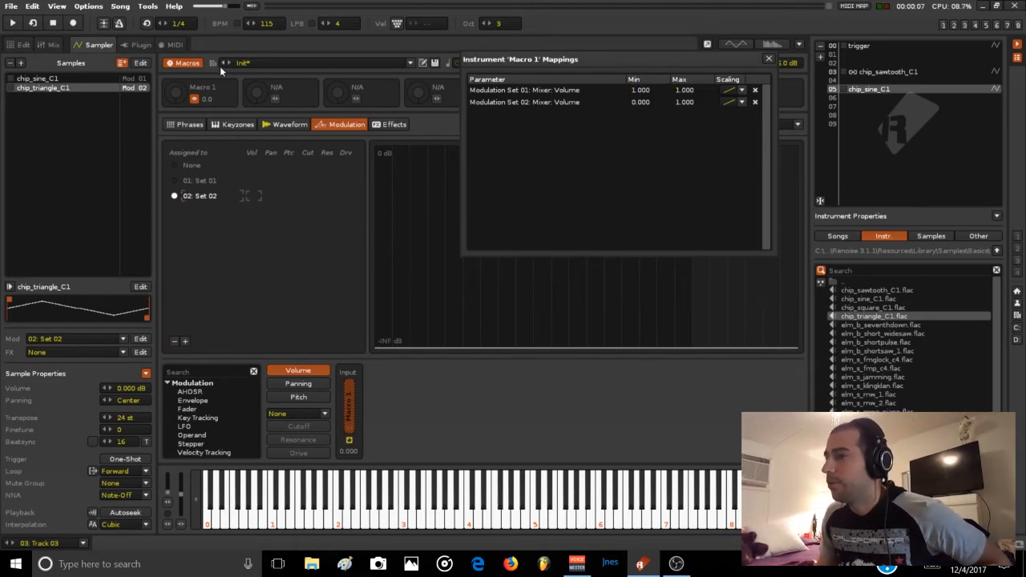
pyautogui.moveTo(175, 97); pyautogui.dragTo(174, 16)
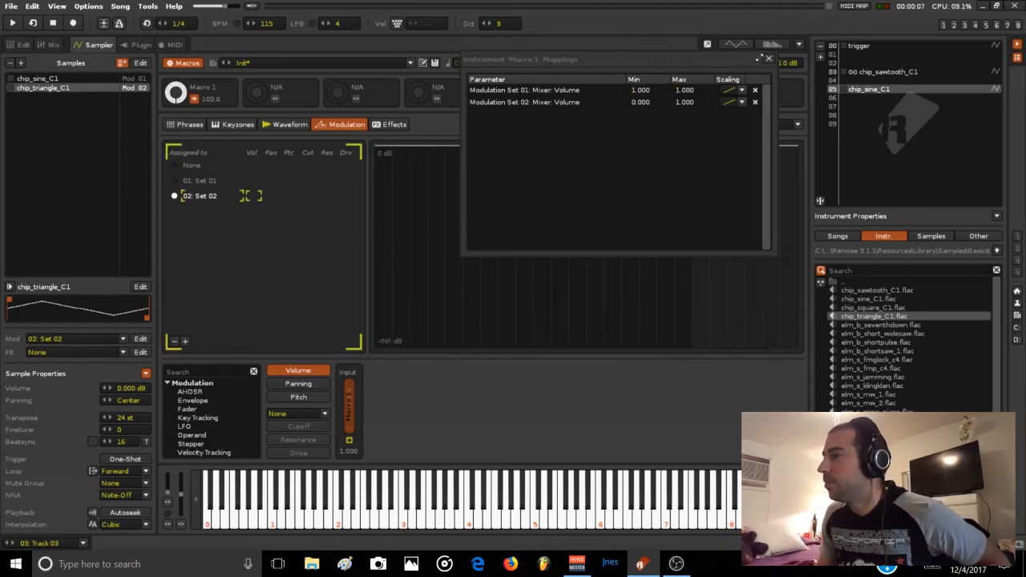
pyautogui.doubleClick(685, 91)
pyautogui.write('0.00')
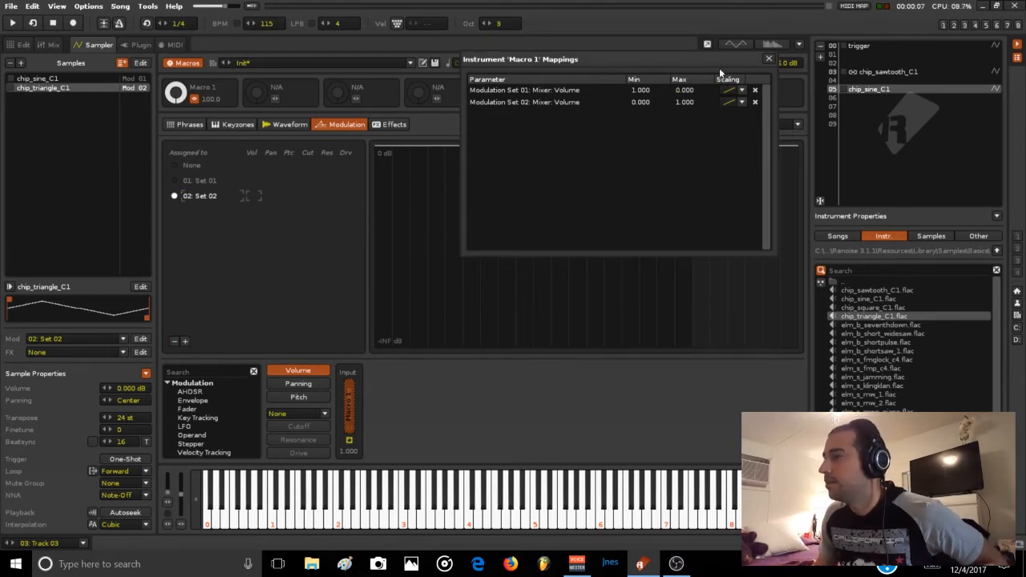
# Play notes while sweeping Macro 1 to hear the blend between triangle and sine, ending with the macro at 0.0
pyautogui.write('q')
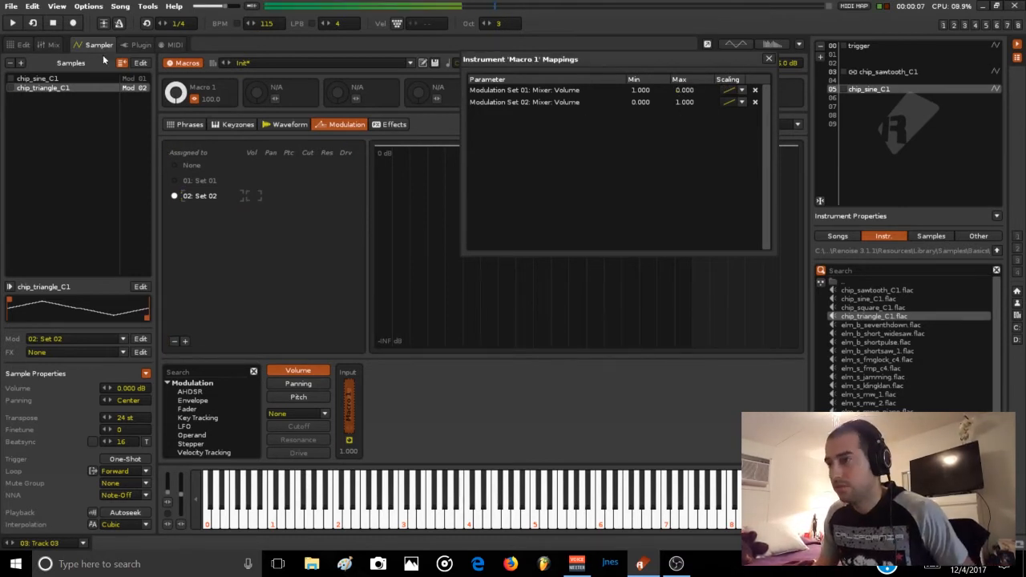
pyautogui.moveTo(176, 93); pyautogui.dragTo(175, 160)
pyautogui.press('y')
pyautogui.press('i')
pyautogui.press('w')
pyautogui.moveTo(175, 160)
pyautogui.mouseDown()
pyautogui.moveTo(176, 95)
pyautogui.moveTo(176, 151)
pyautogui.mouseUp()
pyautogui.moveTo(175, 151); pyautogui.dragTo(175, 172)
pyautogui.press('n')
pyautogui.press('n')
pyautogui.moveTo(177, 94)
pyautogui.mouseDown()
pyautogui.moveTo(177, 22)
pyautogui.moveTo(177, 98)
pyautogui.mouseUp()
pyautogui.press('n')
pyautogui.press('n')
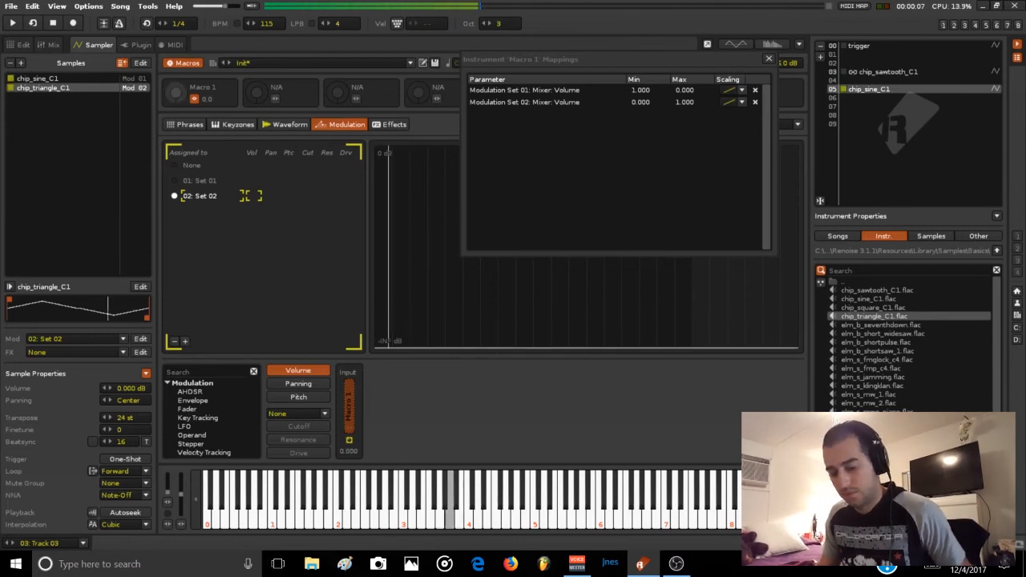
pyautogui.press('r')
pyautogui.press('v')
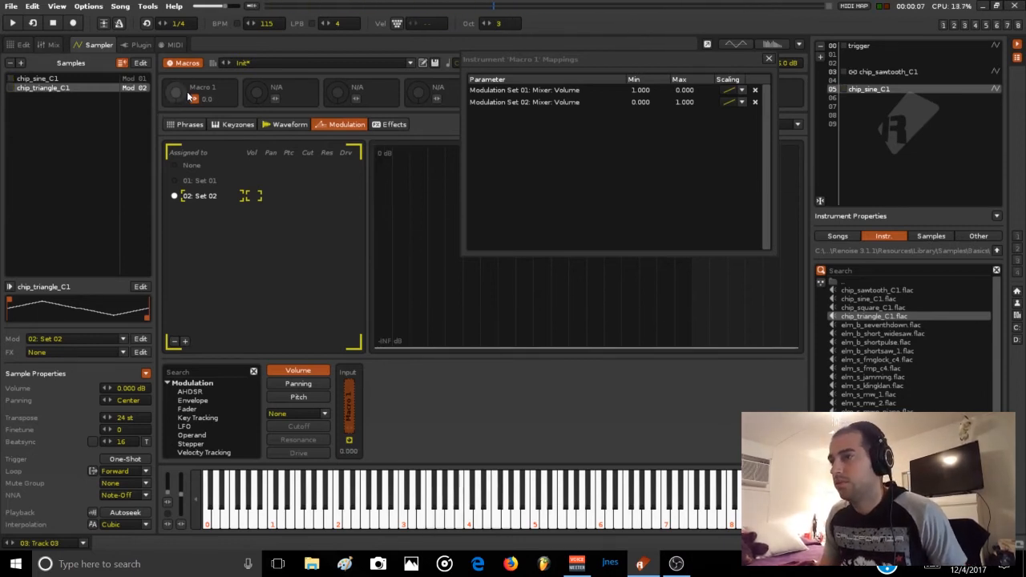
# Rename Macro 1 to "crossfade" and close its mappings window
pyautogui.press('BackSpace')
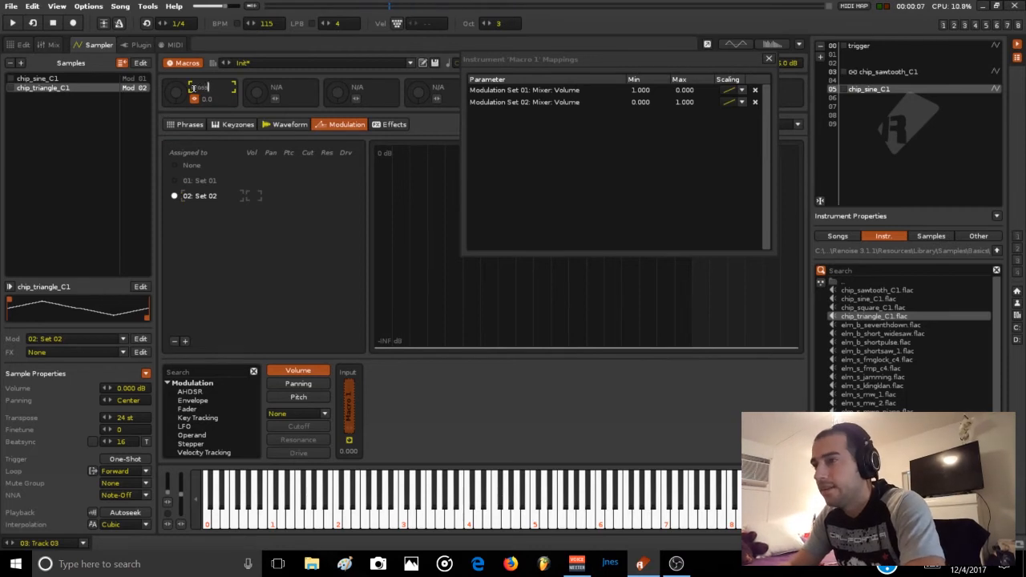
pyautogui.write('Crossfa')
pyautogui.write('de')
pyautogui.press('Return')
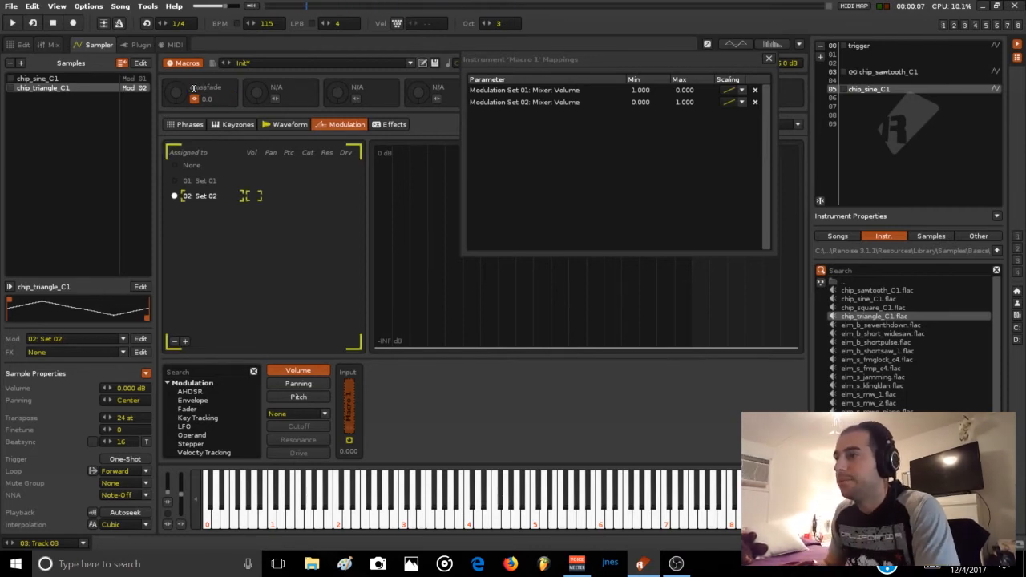
pyautogui.click(768, 59)
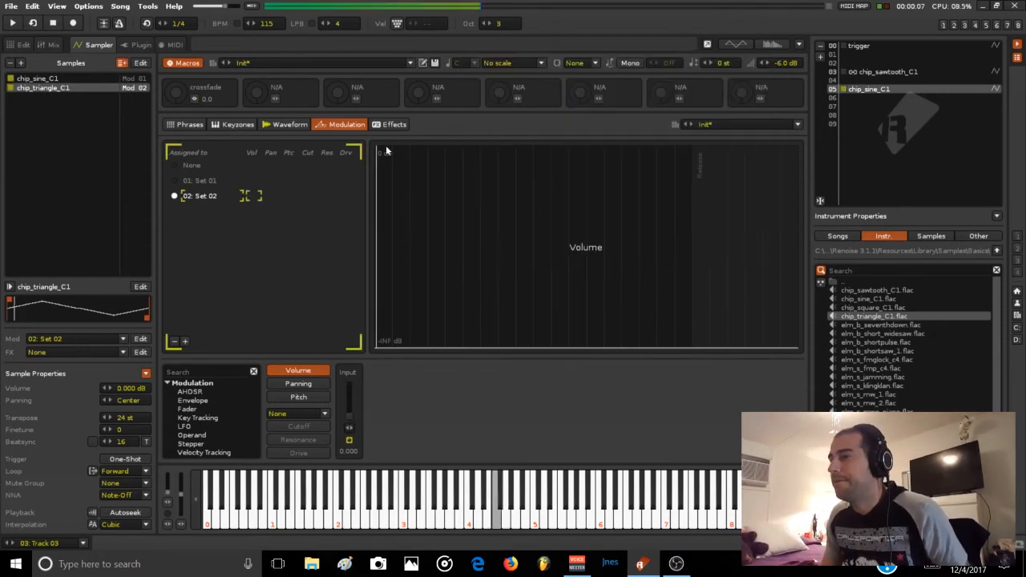
# Create an effect chain for the instrument and add a Distortion with its drive at about 12.4%
pyautogui.click(390, 125)
pyautogui.click(479, 260)
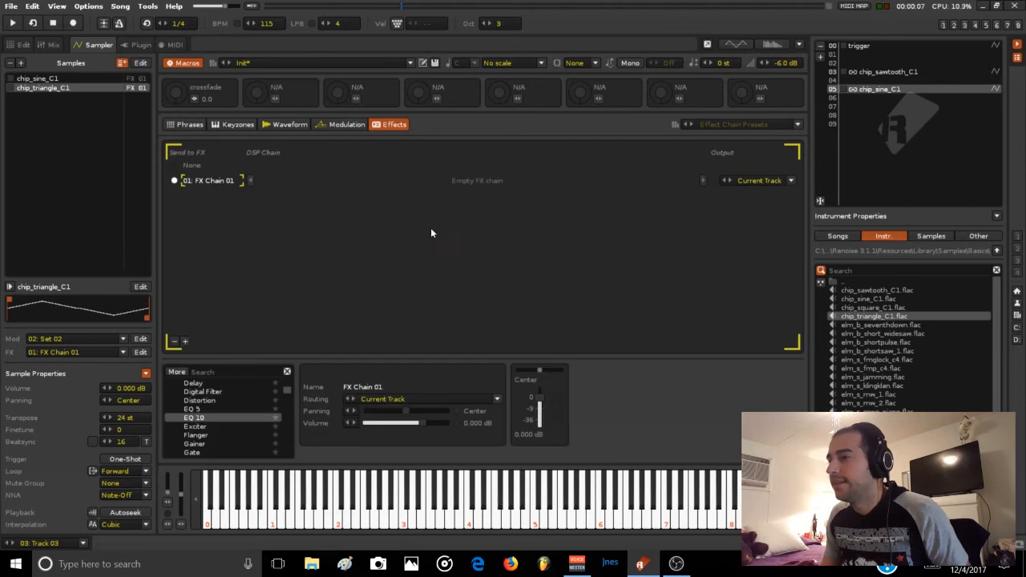
pyautogui.moveTo(206, 403); pyautogui.dragTo(282, 179)
pyautogui.moveTo(577, 398); pyautogui.dragTo(586, 398)
pyautogui.moveTo(173, 94)
pyautogui.mouseDown()
pyautogui.moveTo(173, 116)
pyautogui.moveTo(174, 85)
pyautogui.moveTo(168, 103)
pyautogui.mouseUp()
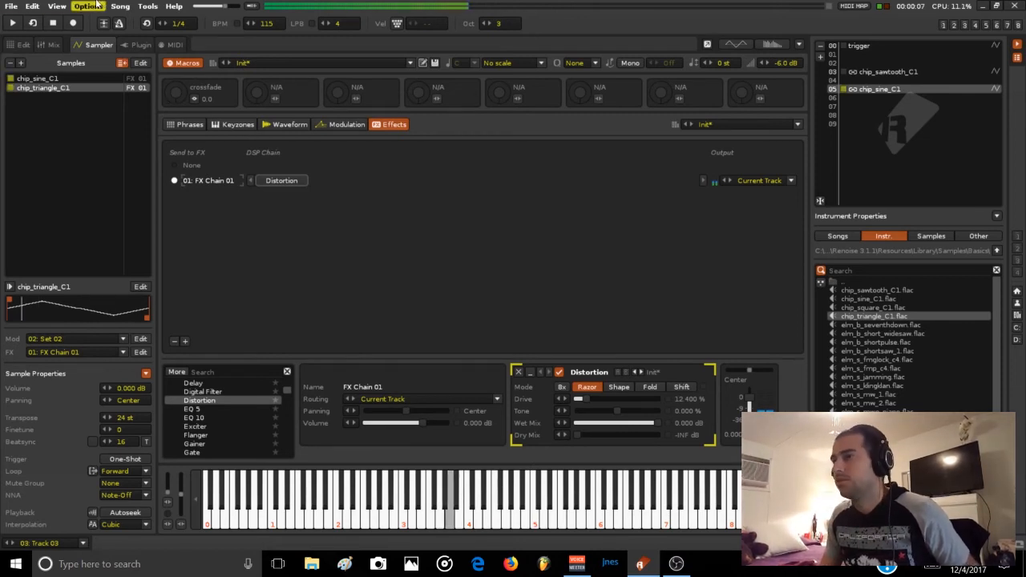
# Return to the pattern editor and go to pattern 2 in the sequence
pyautogui.click(24, 44)
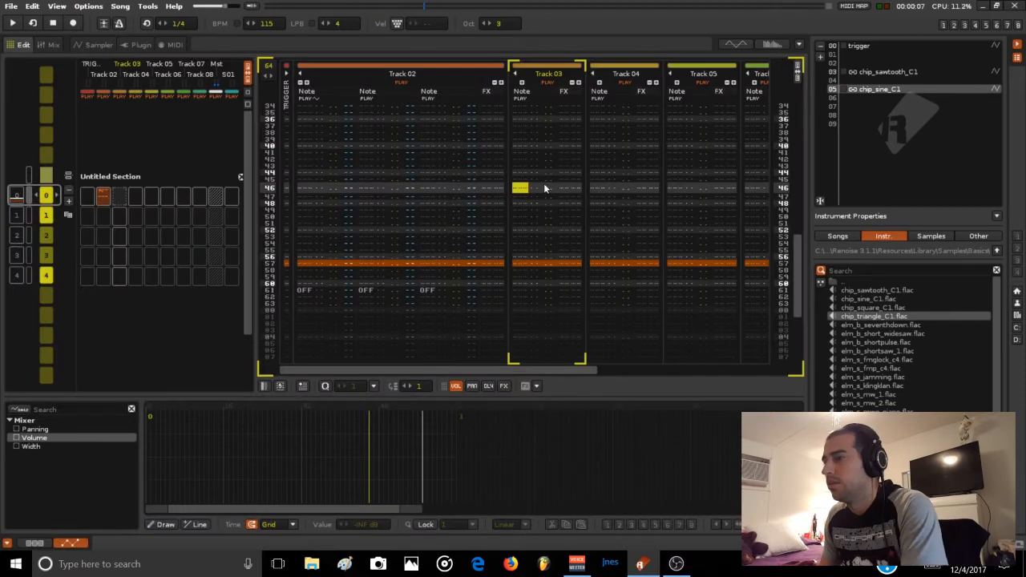
pyautogui.scroll(-2, 86, 189)
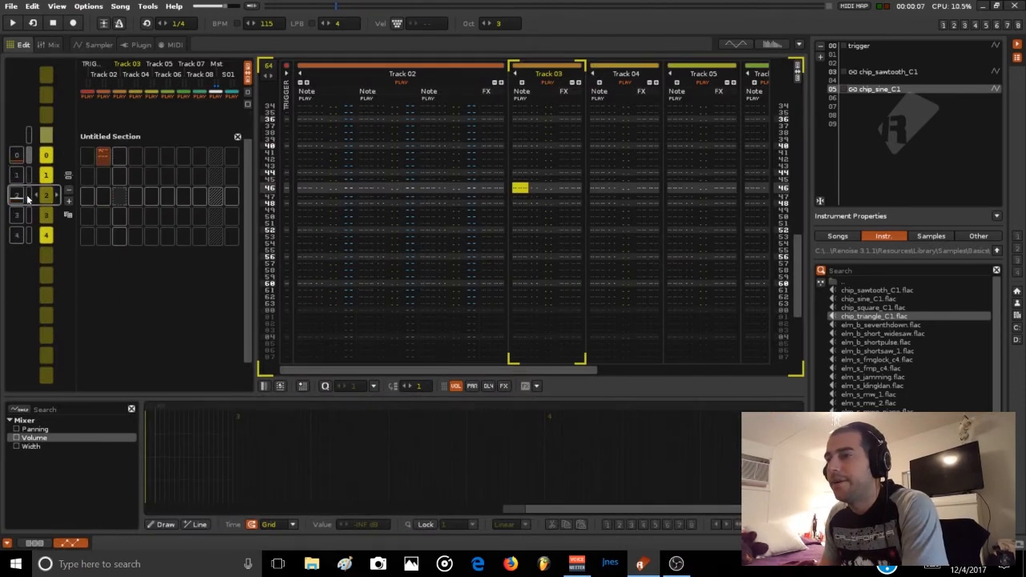
pyautogui.scroll(13, 549, 173)
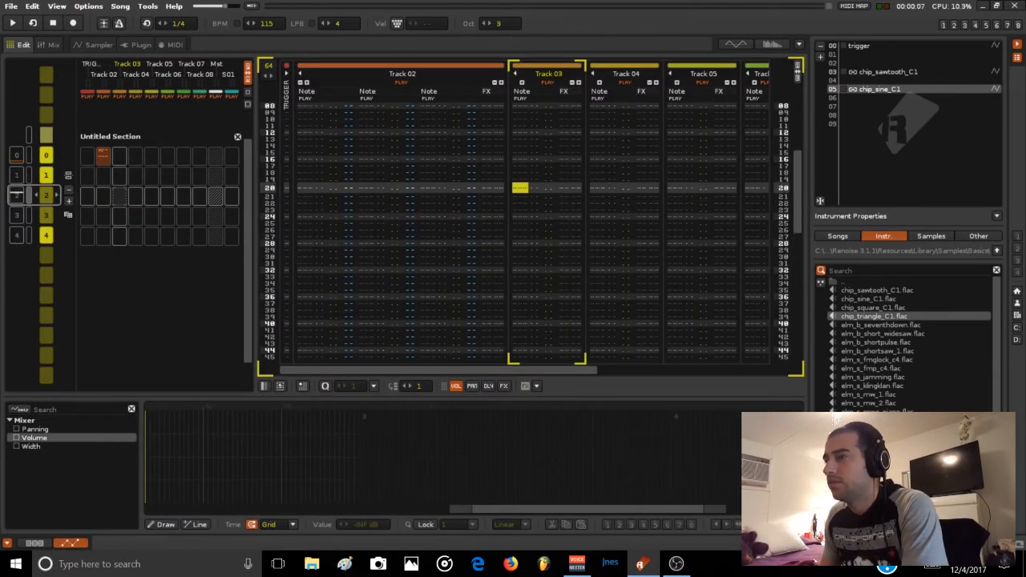
pyautogui.click(267, 23)
pyautogui.write('32')
pyautogui.press('Return')
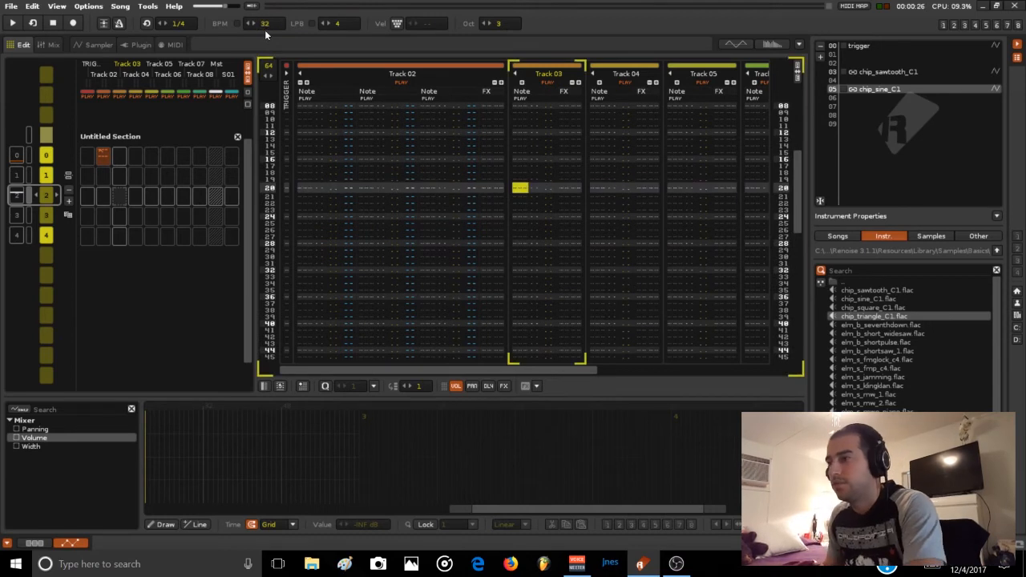
pyautogui.press('Tab')
pyautogui.hotkey('ctrl', 'z')
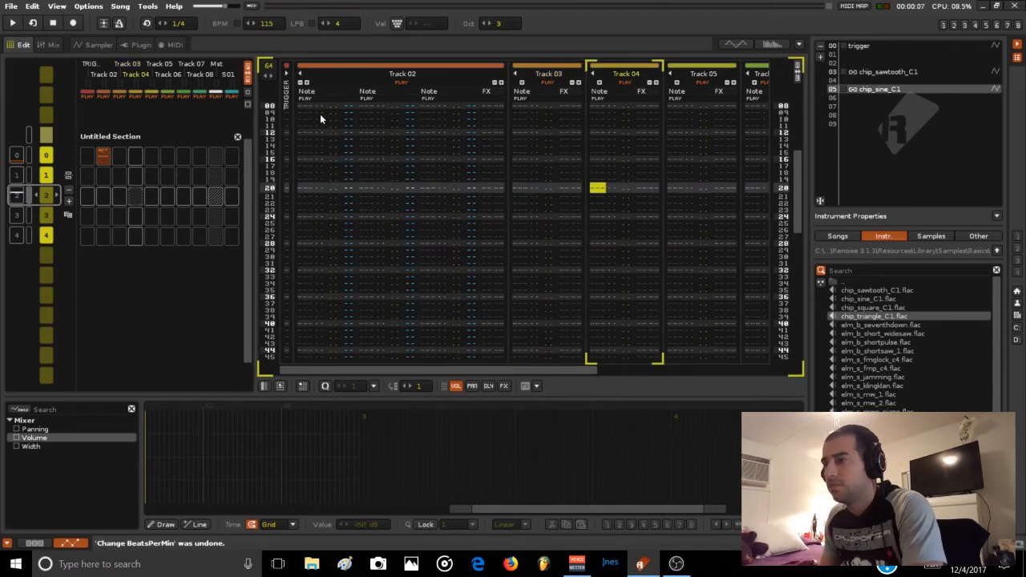
# Place the cursor in Track 03's note column near the start of pattern 2, enable the metronome and start playback
pyautogui.press('space')
pyautogui.press('space')
pyautogui.moveTo(553, 157); pyautogui.dragTo(548, 160)
pyautogui.scroll(5, 547, 181)
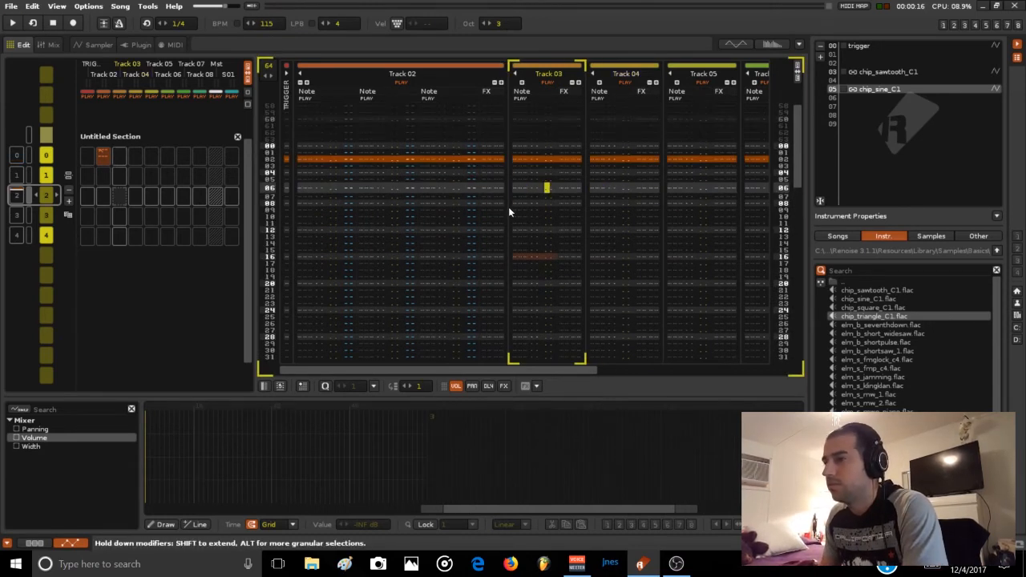
pyautogui.click(520, 149)
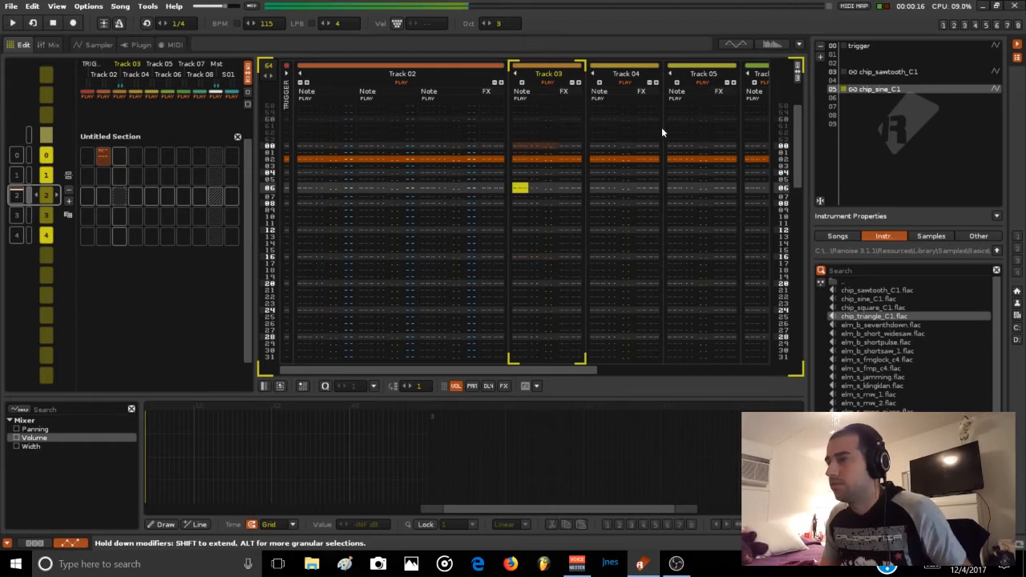
pyautogui.hotkey('ctrl', 'm')
pyautogui.press('space')
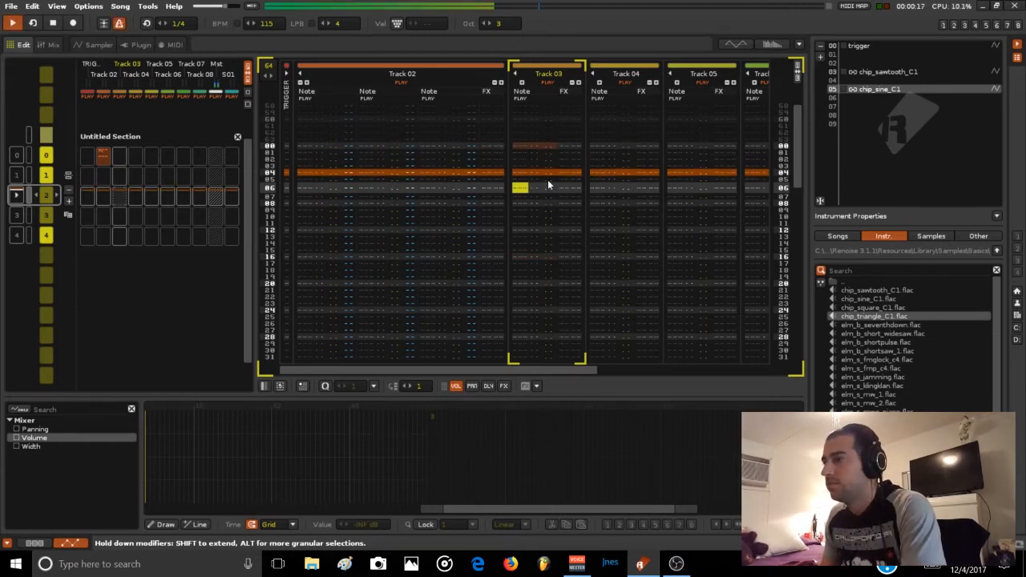
# Record a live rhythm of A-3 notes with chip_sine_C1 into Track 03 of pattern 2, with pattern follow and edit mode on
pyautogui.press('space')
pyautogui.click(103, 23)
pyautogui.click(73, 23)
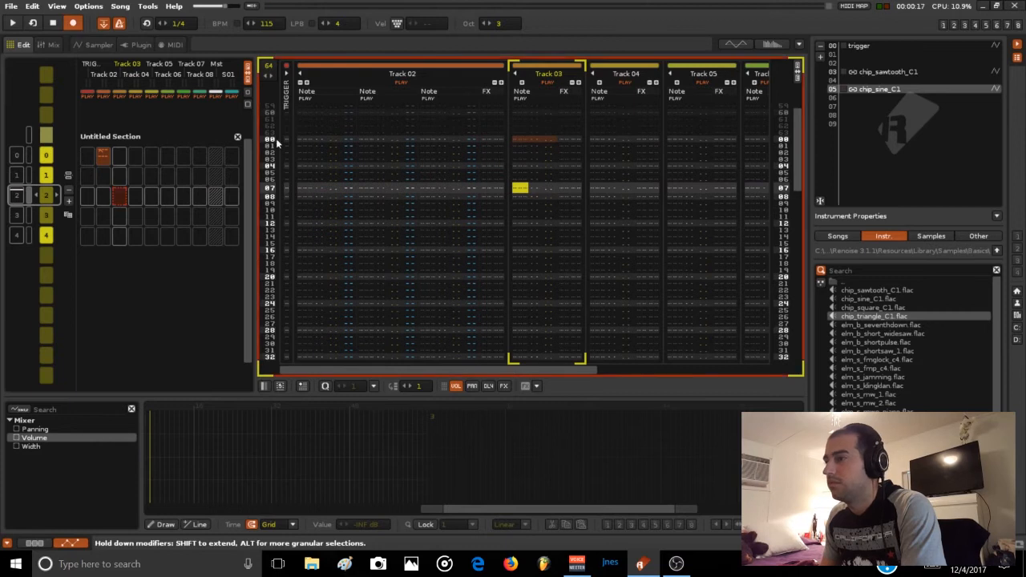
pyautogui.press('space')
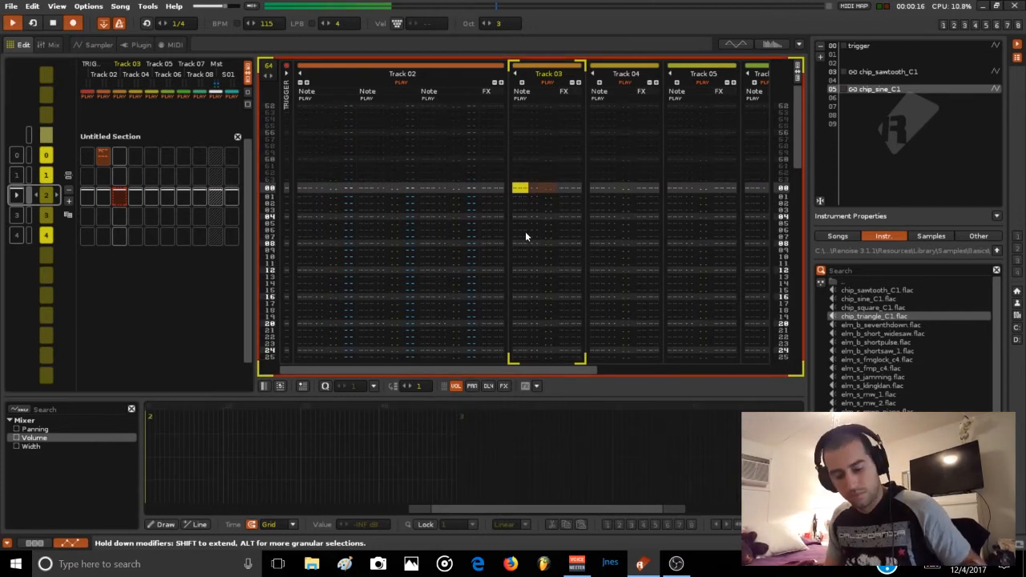
pyautogui.press('n')
pyautogui.press('n')
pyautogui.press('n')
pyautogui.press('n')
pyautogui.press('n')
pyautogui.press('n')
pyautogui.press('n')
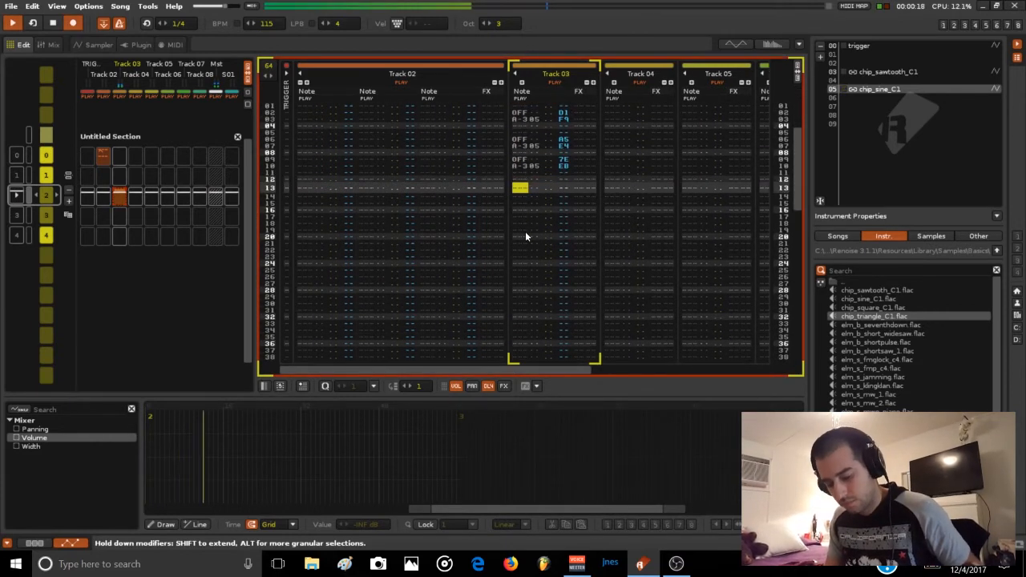
pyautogui.press('n')
pyautogui.press('n')
pyautogui.press('n')
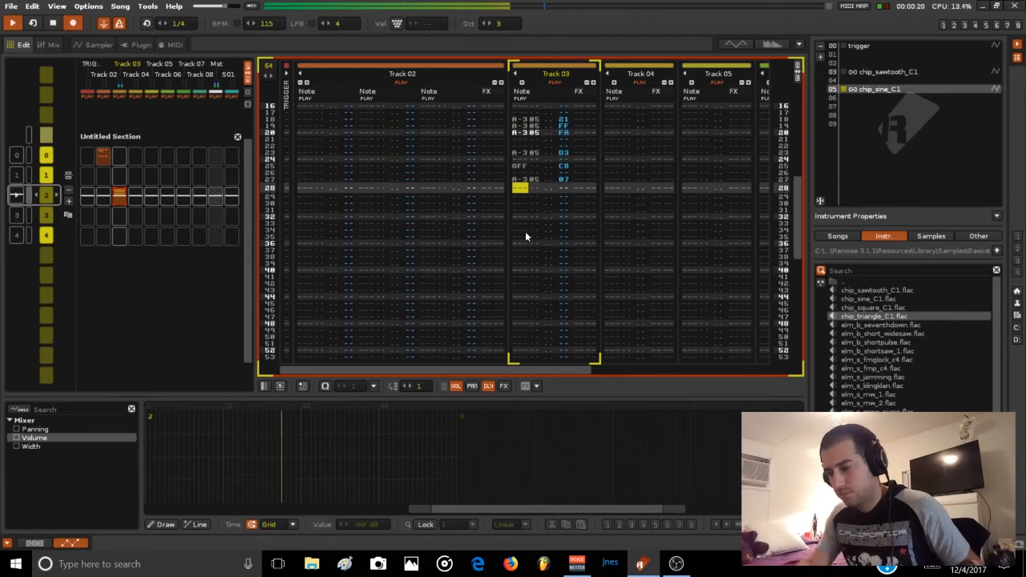
# Set the length of pattern 2 to 32 lines
pyautogui.click(272, 63)
pyautogui.write('32')
pyautogui.press('Return')
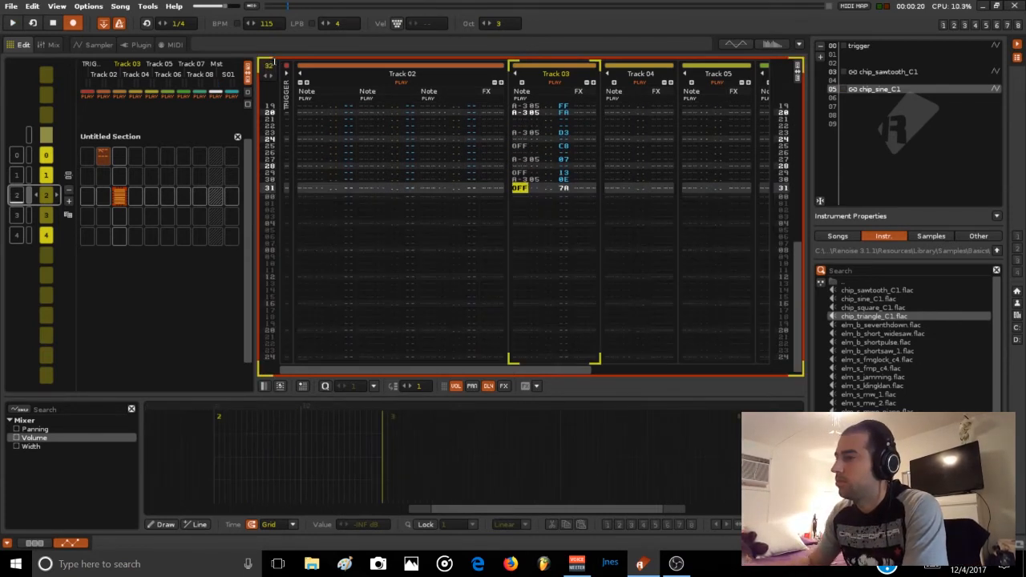
# Turn off edit mode, pattern follow and the metronome, and play the recorded pattern
pyautogui.press('Down')
pyautogui.press('Escape')
pyautogui.press('Return')
pyautogui.click(103, 24)
pyautogui.click(119, 24)
pyautogui.press('space')
# Switch the instrument's Distortion to Shape mode and set its drive to 10% while the pattern plays, and stop playback
pyautogui.click(87, 45)
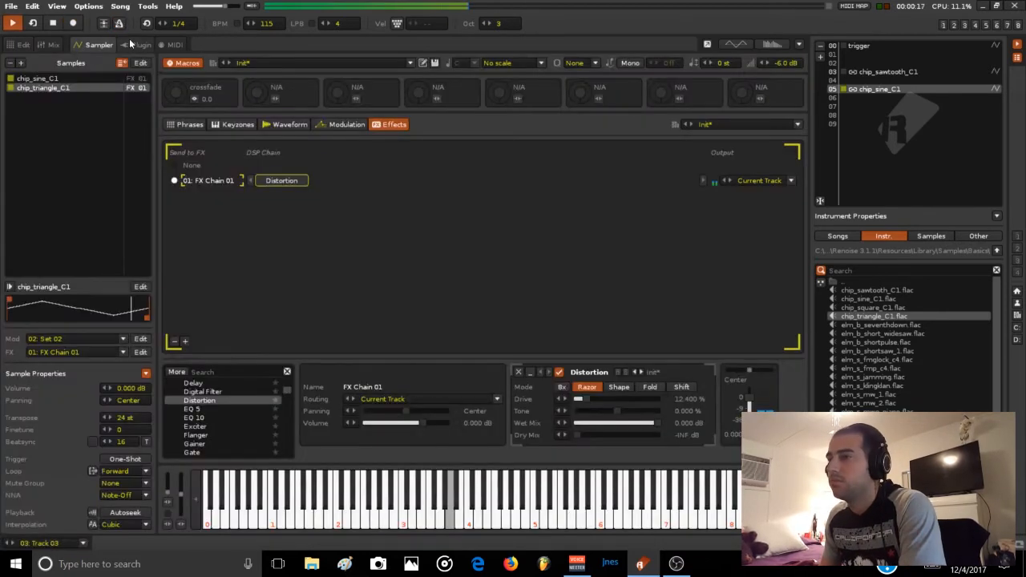
pyautogui.moveTo(586, 399)
pyautogui.mouseDown()
pyautogui.moveTo(612, 399)
pyautogui.moveTo(598, 401)
pyautogui.mouseUp()
pyautogui.click(618, 387)
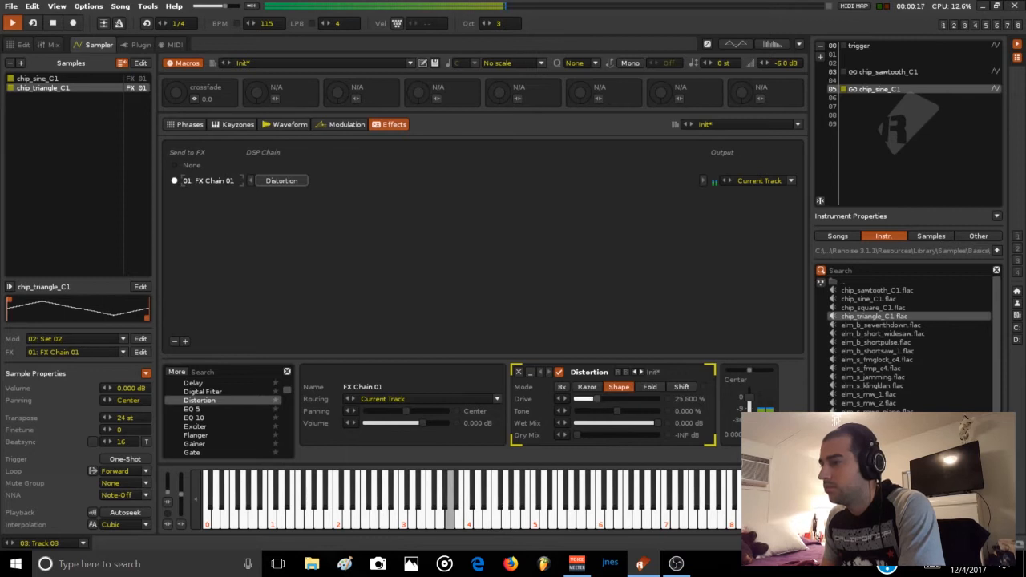
pyautogui.moveTo(594, 399)
pyautogui.mouseDown()
pyautogui.moveTo(620, 403)
pyautogui.moveTo(593, 401)
pyautogui.mouseUp()
pyautogui.moveTo(639, 399); pyautogui.dragTo(602, 399)
pyautogui.moveTo(176, 93)
pyautogui.mouseDown()
pyautogui.moveTo(175, 32)
pyautogui.moveTo(176, 96)
pyautogui.mouseUp()
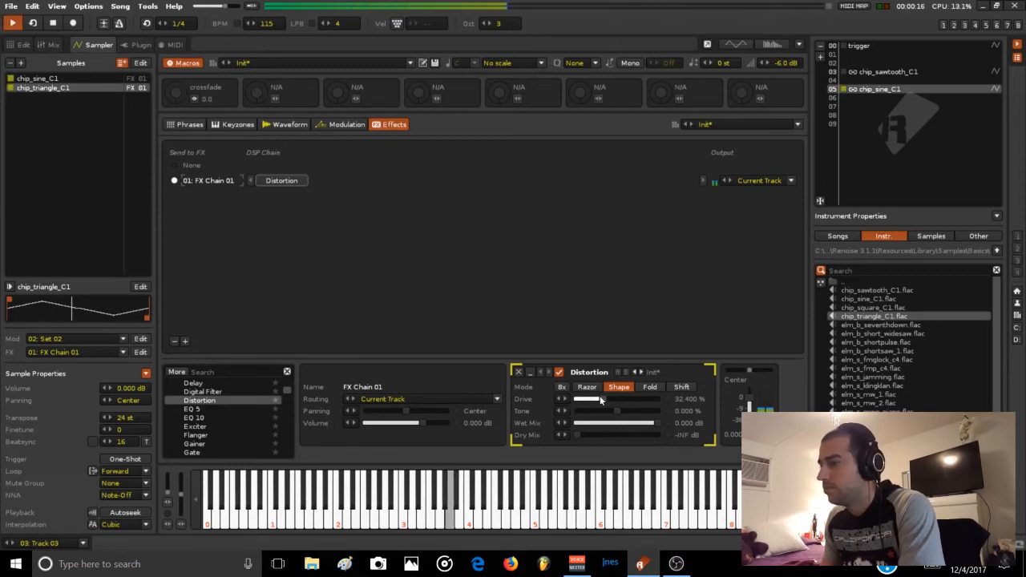
pyautogui.moveTo(601, 399); pyautogui.dragTo(583, 399)
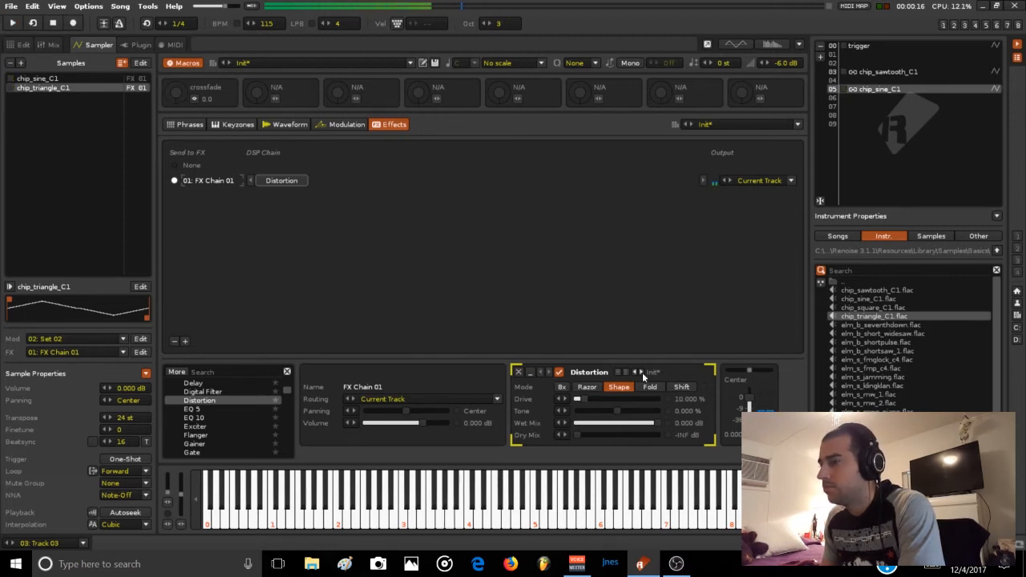
pyautogui.press('space')
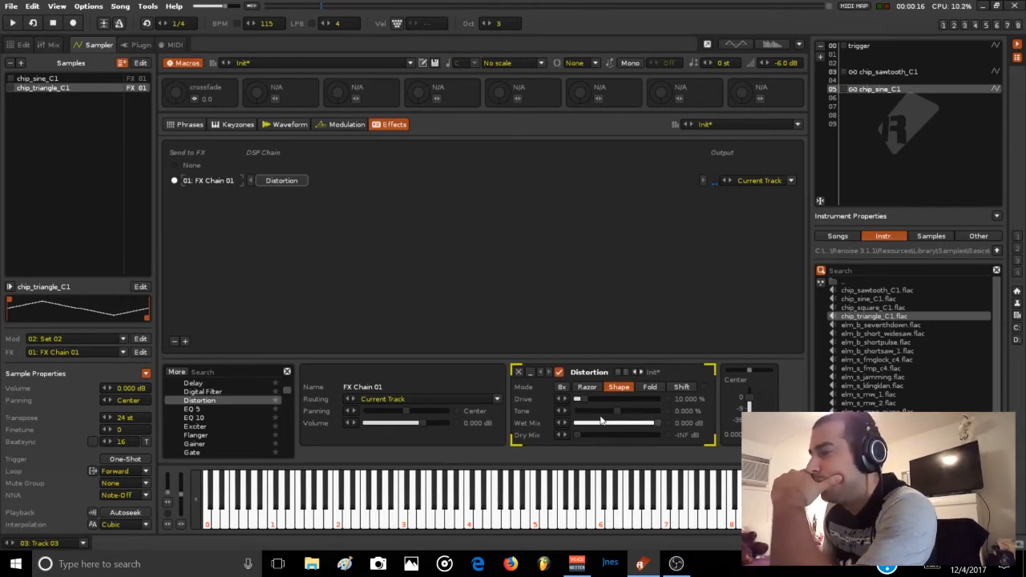
# Add an empty effect chain to the instrument, place it above the Distortion chain and rename it "mod"
pyautogui.click(185, 341)
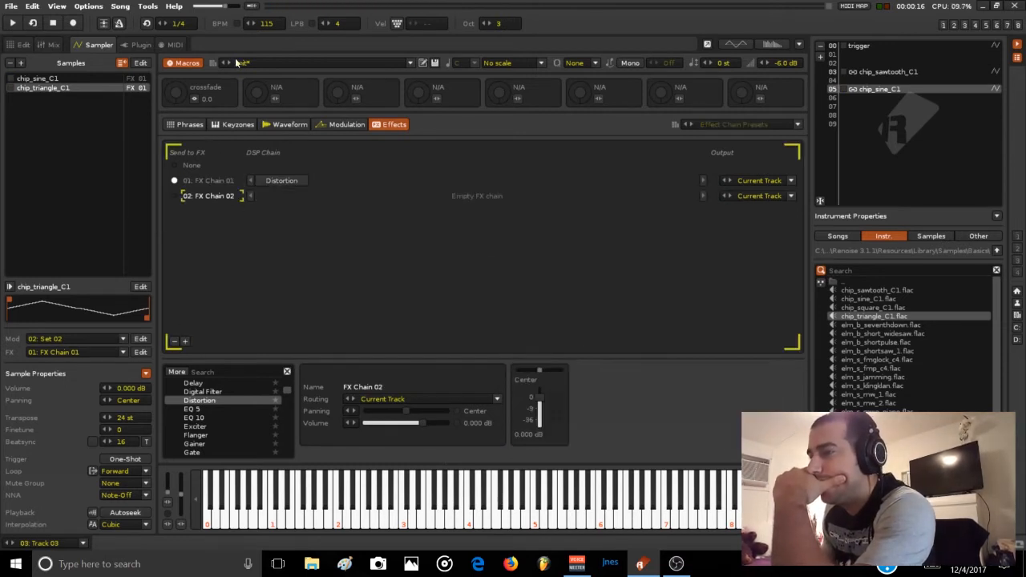
pyautogui.moveTo(208, 194); pyautogui.dragTo(219, 181)
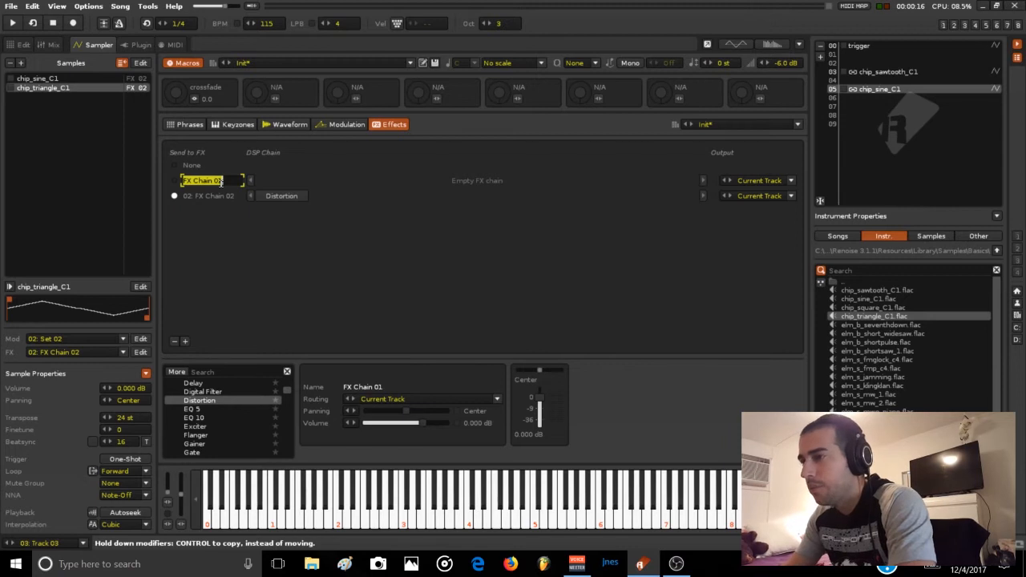
pyautogui.write('mos')
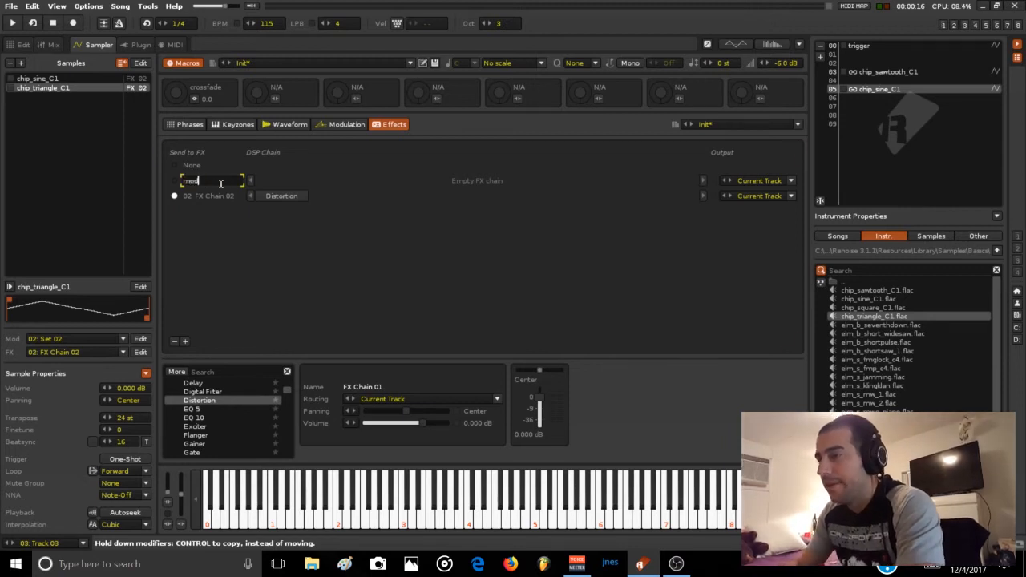
pyautogui.press('Return')
# Add a Signal Follower followed by a Hydra to the mod chain
pyautogui.click(198, 371)
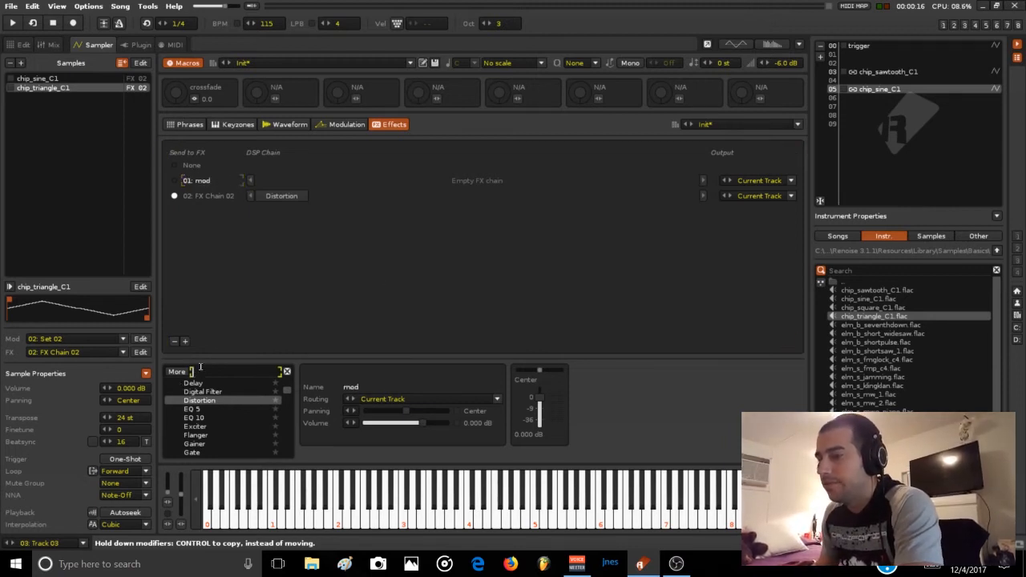
pyautogui.write('sign')
pyautogui.moveTo(217, 400); pyautogui.dragTo(282, 181)
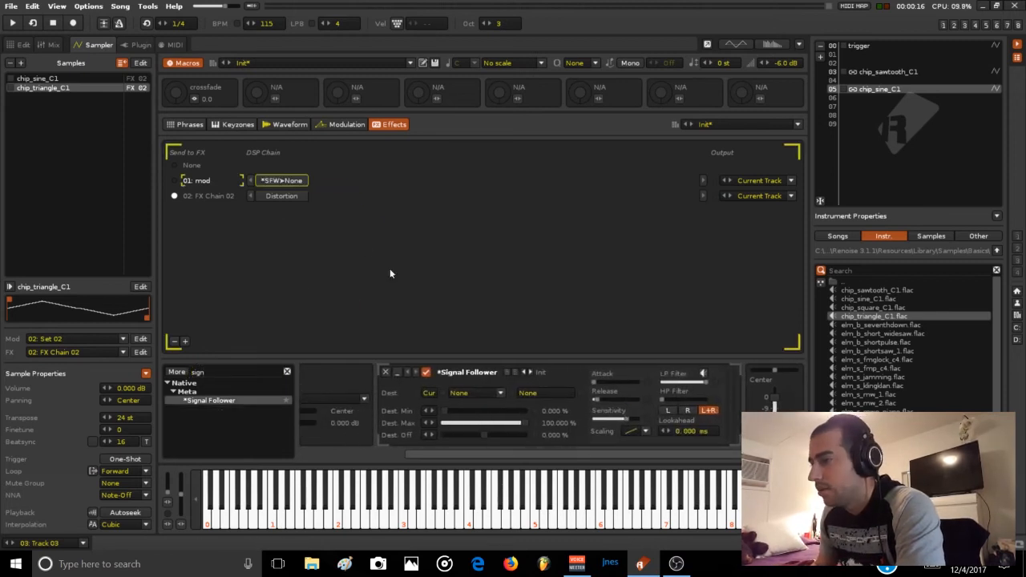
pyautogui.click(212, 372)
pyautogui.write('hy')
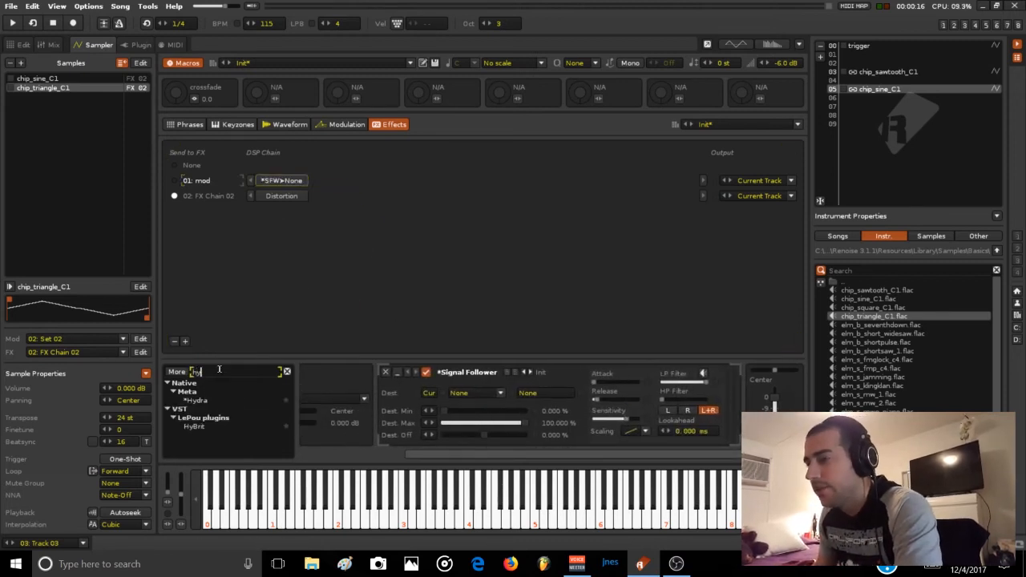
pyautogui.moveTo(214, 400); pyautogui.dragTo(333, 179)
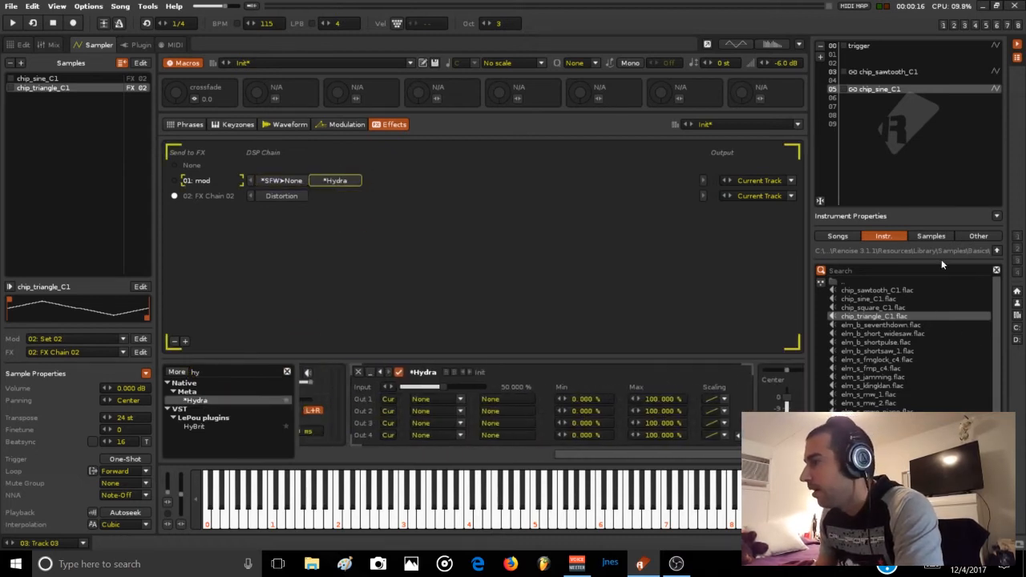
# Load the chip_sawtooth_C1 sample into the instrument and assign it to a new modulation set named "triger"
pyautogui.moveTo(875, 295); pyautogui.dragTo(57, 156)
pyautogui.click(280, 125)
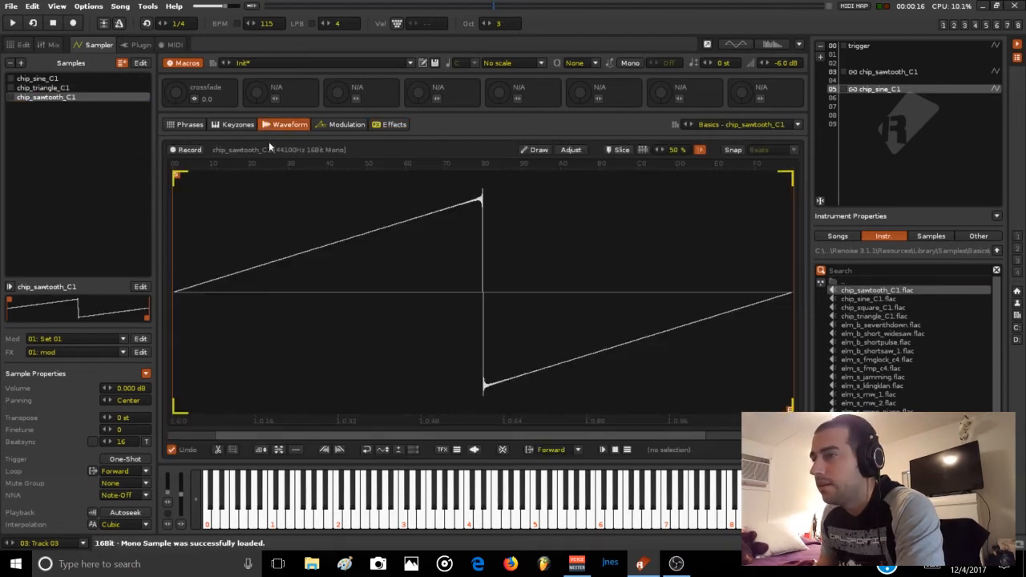
pyautogui.click(343, 125)
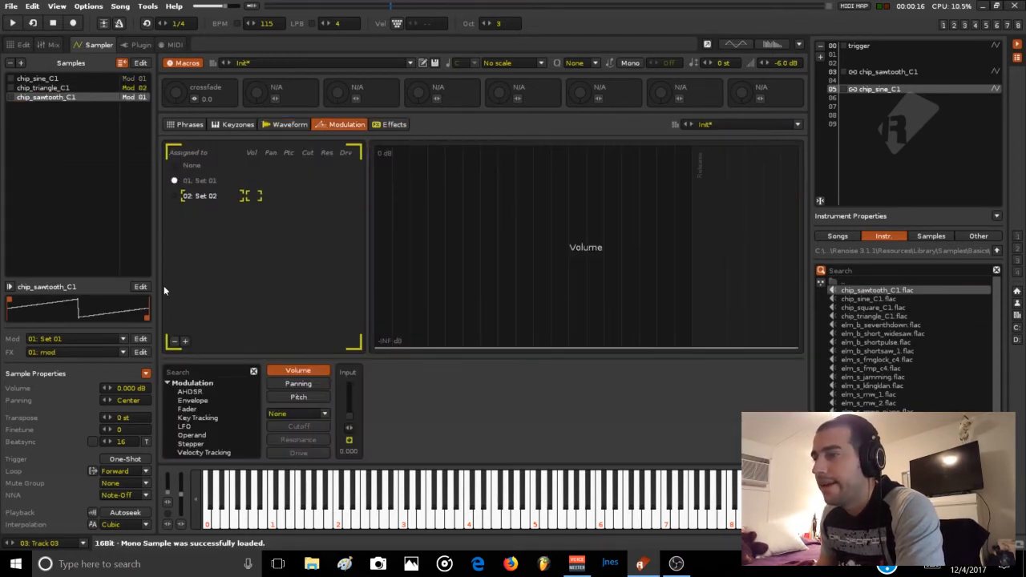
pyautogui.click(185, 341)
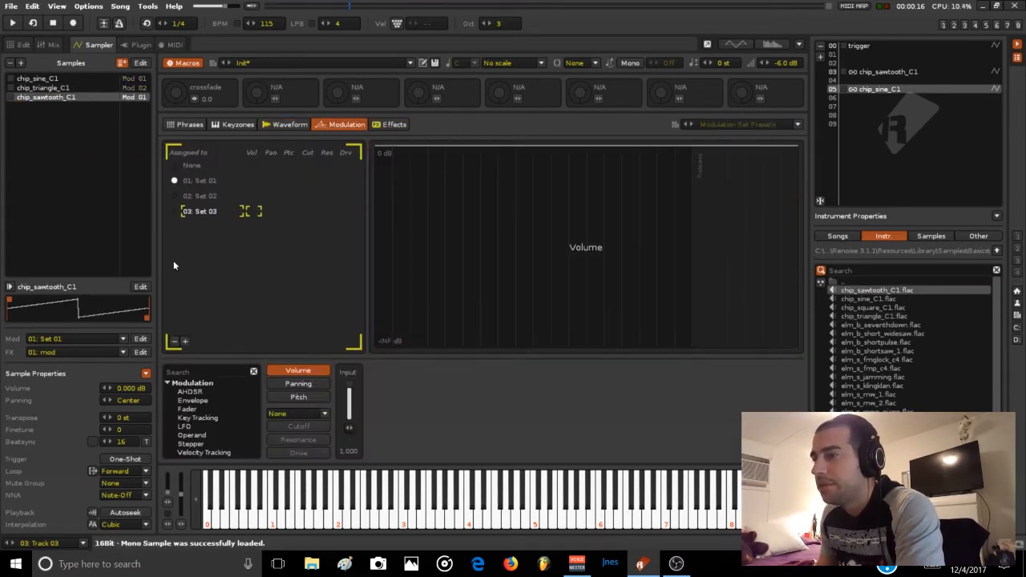
pyautogui.doubleClick(213, 212)
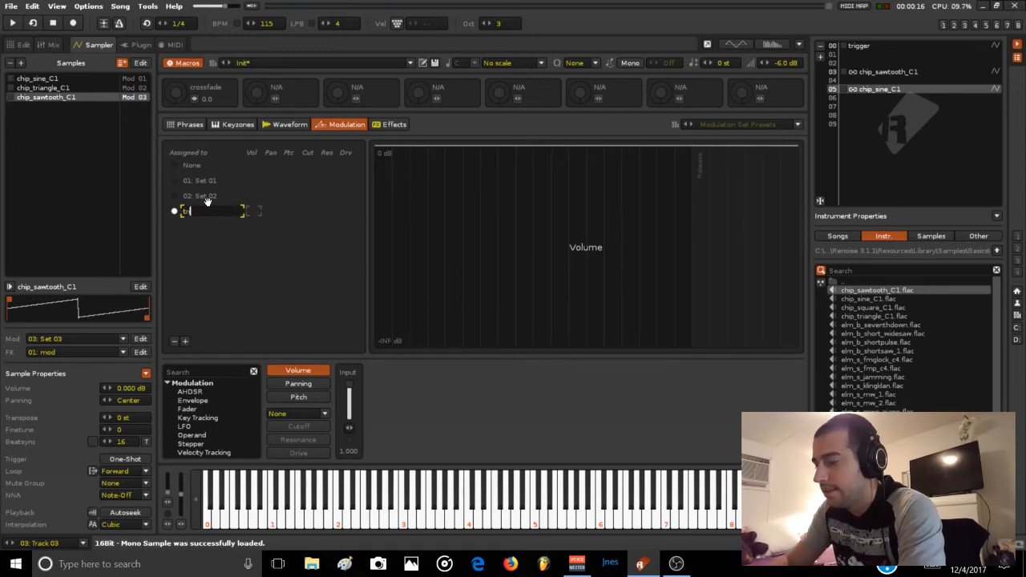
pyautogui.write('triger')
pyautogui.press('Return')
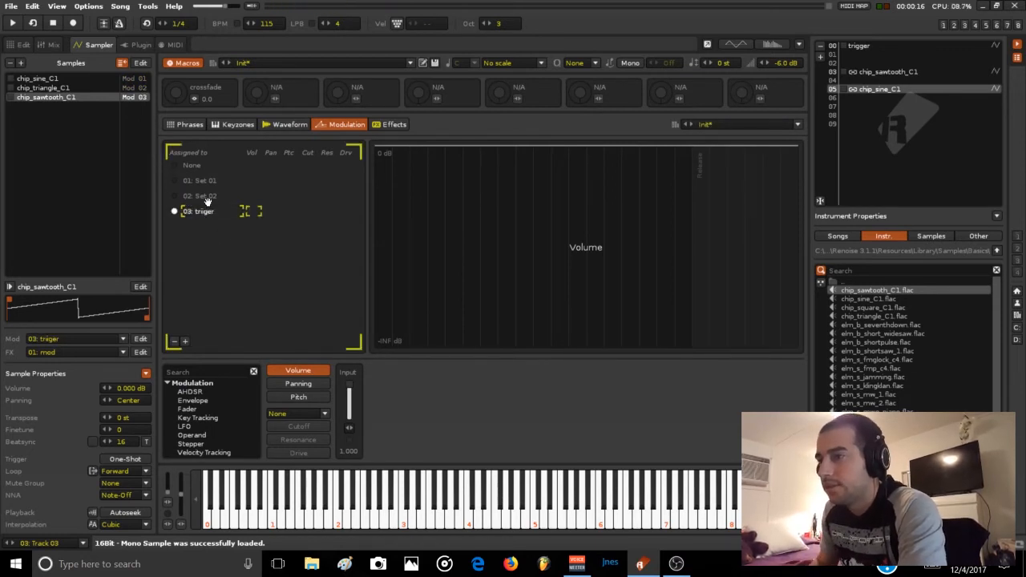
# Add a volume AHDSR to the triger modulation set and transpose the chip_sawtooth_C1 sample to 24 st
pyautogui.doubleClick(188, 391)
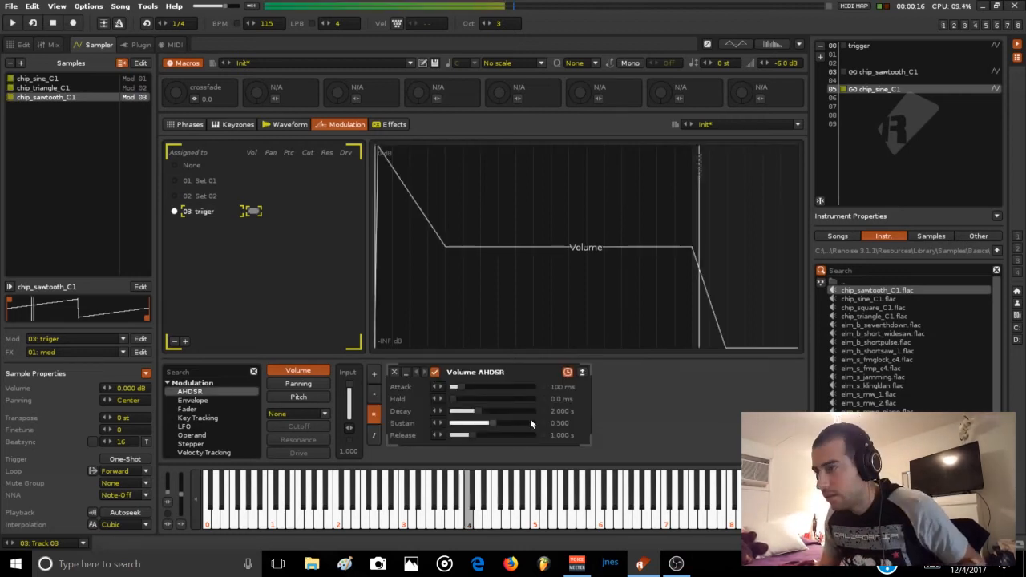
pyautogui.doubleClick(120, 417)
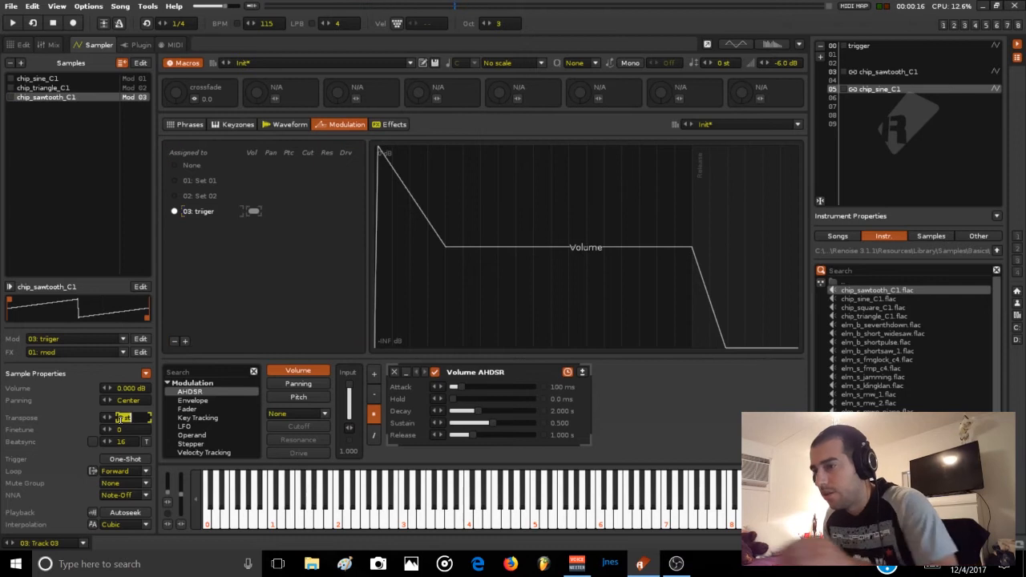
pyautogui.write('24')
pyautogui.press('Return')
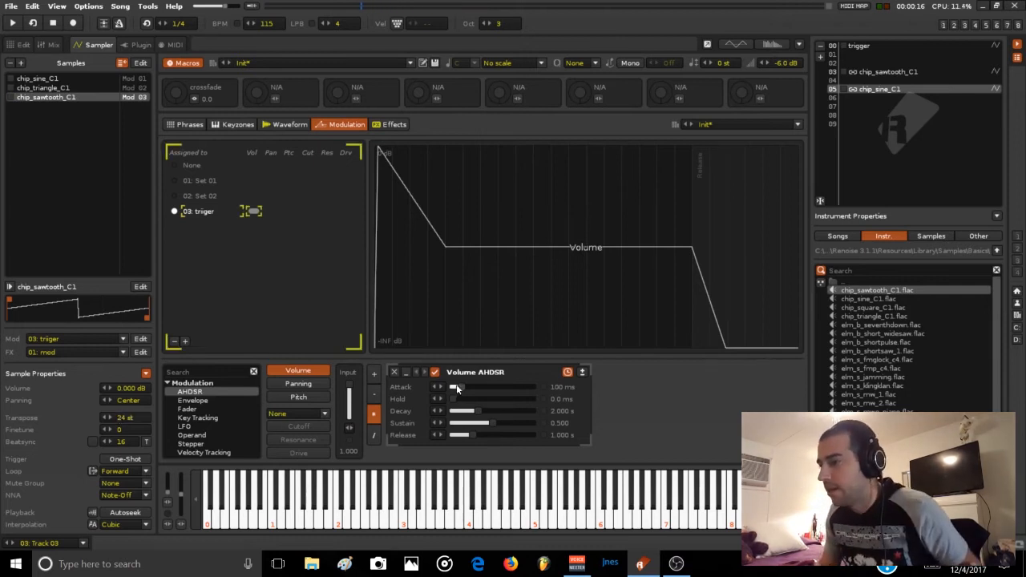
# Set the volume AHDSR's attack, sustain and release to 0 and its decay to about 157 ms
pyautogui.moveTo(455, 388); pyautogui.dragTo(447, 387)
pyautogui.moveTo(488, 423); pyautogui.dragTo(479, 415)
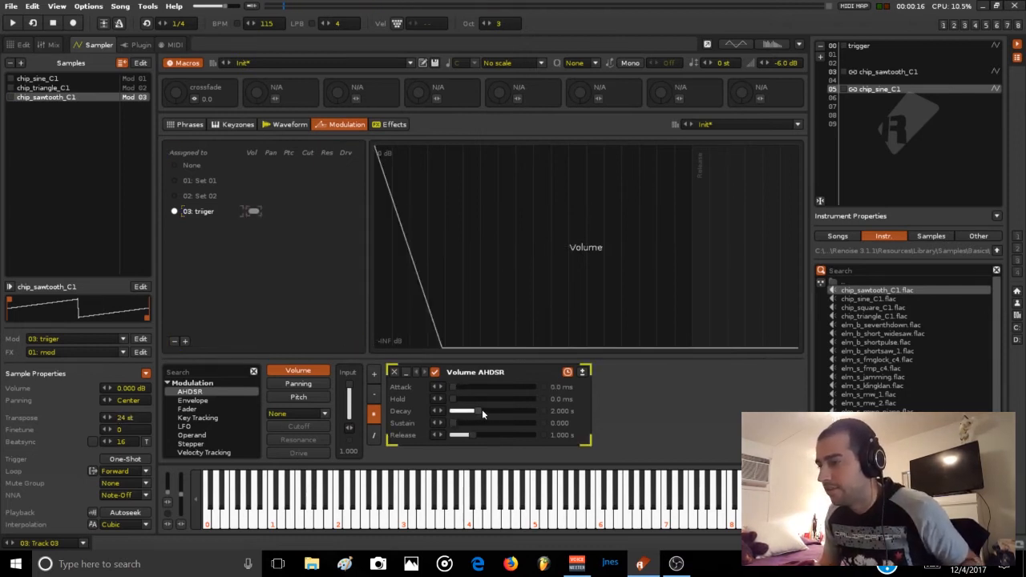
pyautogui.moveTo(486, 409); pyautogui.dragTo(450, 435)
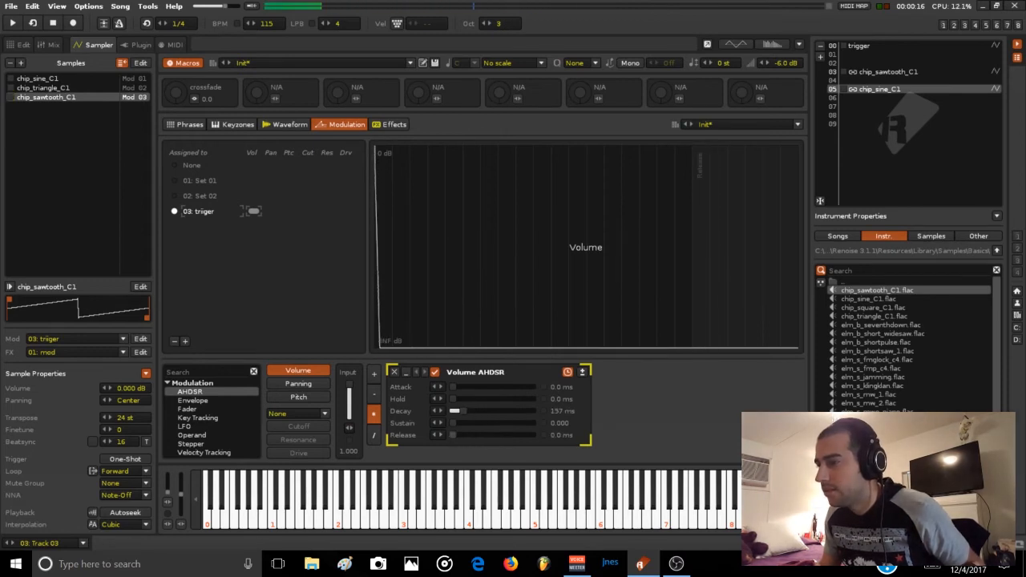
# Pull down the mod chain's output fader and audition the instrument with a few notes
pyautogui.click(391, 124)
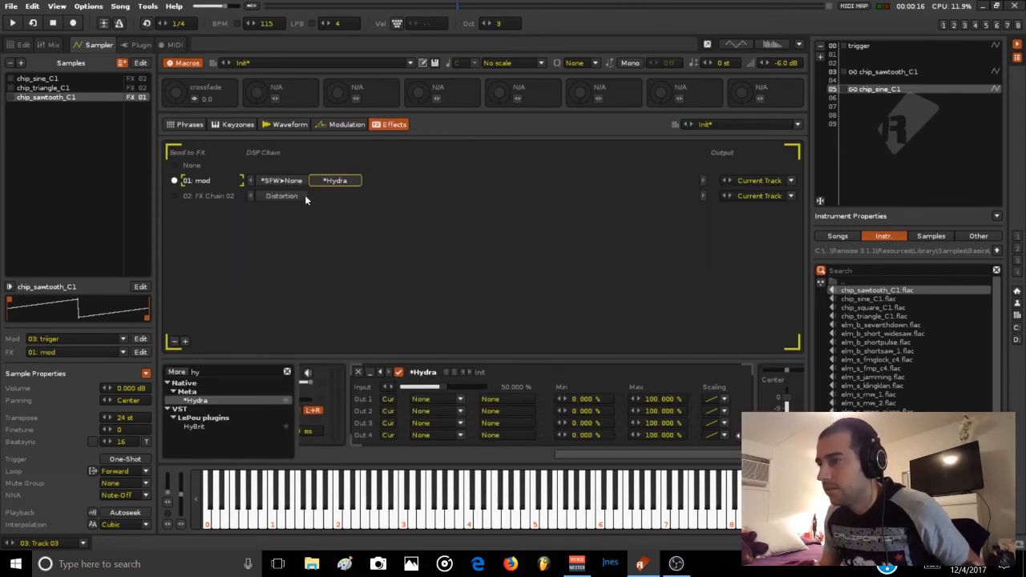
pyautogui.moveTo(787, 400); pyautogui.dragTo(788, 428)
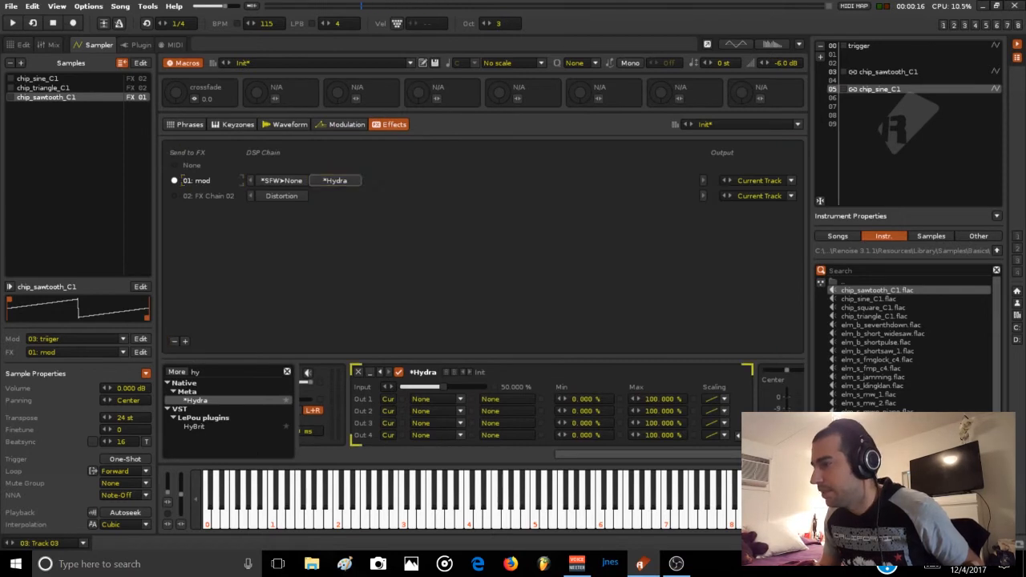
pyautogui.press('n')
pyautogui.press('n')
# Route the Signal Follower to the Hydra in chain 01, with Out1 Track as the destination parameter
pyautogui.moveTo(625, 455); pyautogui.dragTo(424, 446)
pyautogui.click(431, 393)
pyautogui.click(431, 374)
pyautogui.click(493, 393)
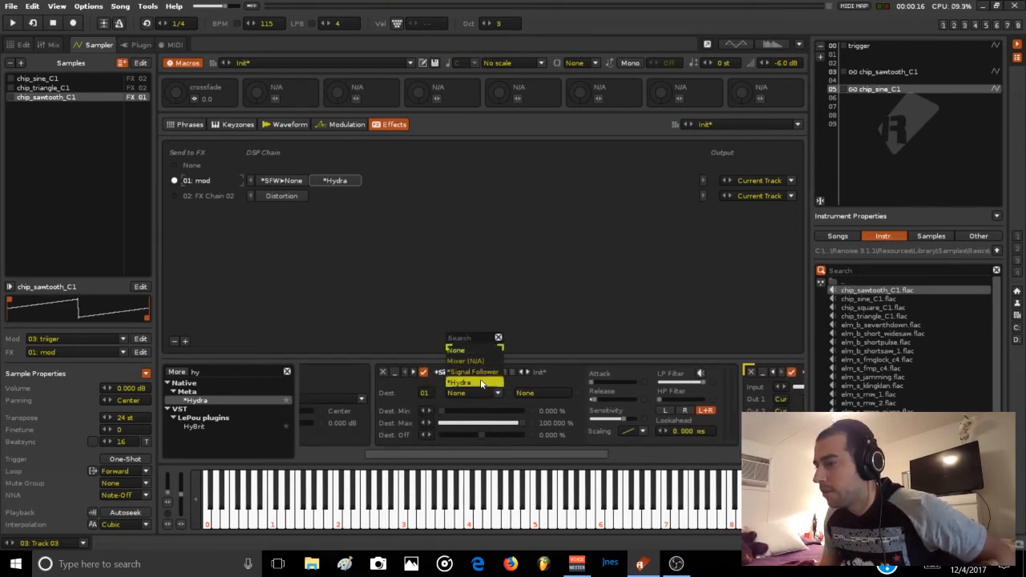
pyautogui.click(473, 381)
pyautogui.click(566, 393)
pyautogui.click(564, 51)
# Play test notes and check the Signal Follower's input response and the sawtooth sample's volume envelope
pyautogui.press('n')
pyautogui.press('n')
pyautogui.press('n')
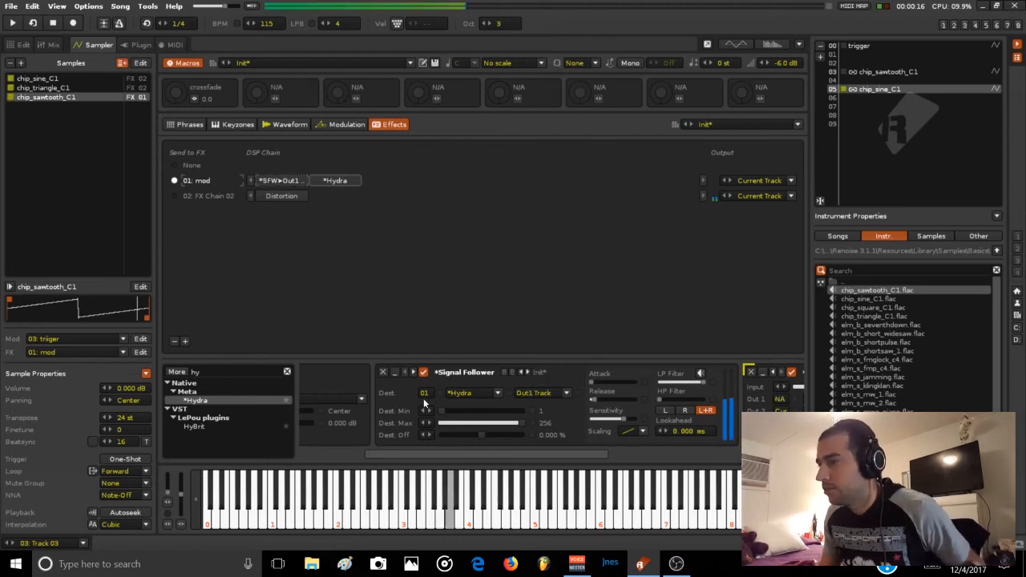
pyautogui.press('n')
pyautogui.press('n')
pyautogui.press('n')
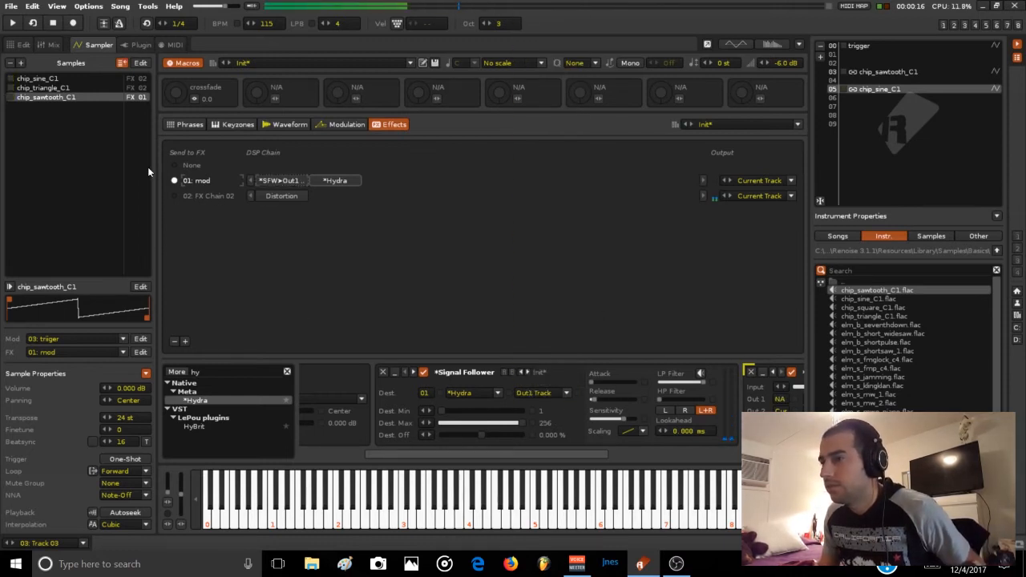
pyautogui.moveTo(523, 456); pyautogui.dragTo(551, 434)
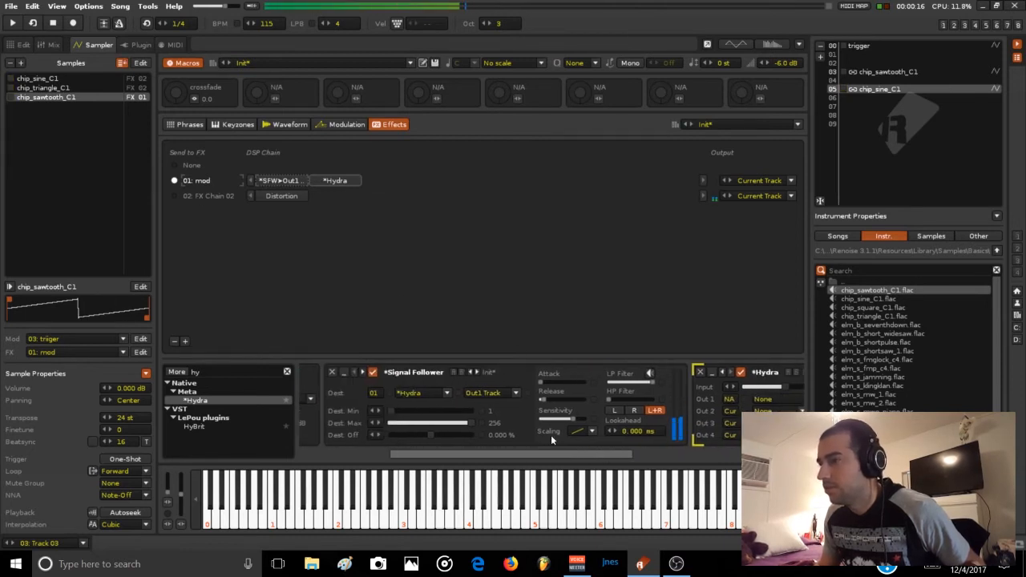
pyautogui.click(294, 126)
pyautogui.click(335, 125)
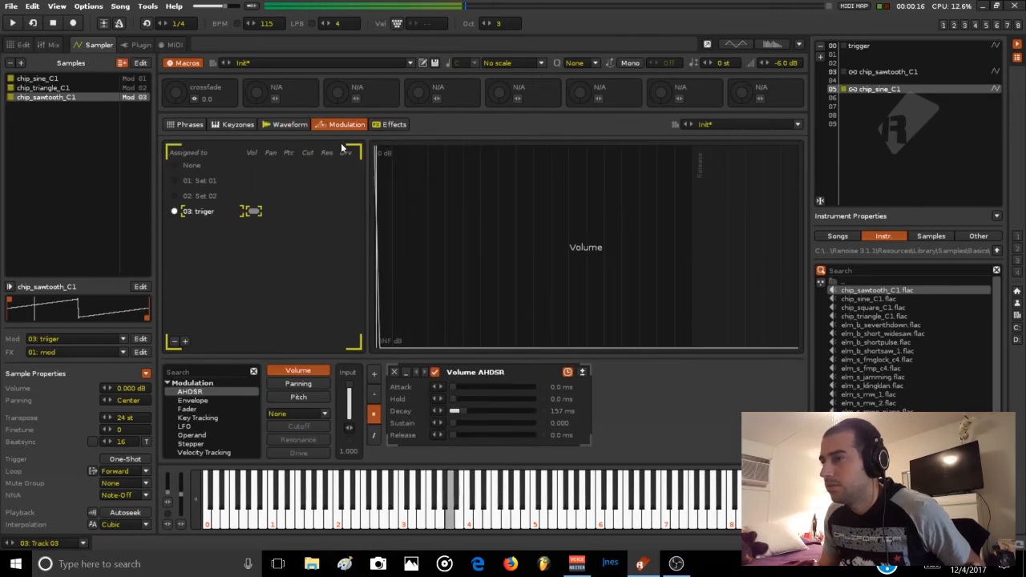
pyautogui.click(388, 126)
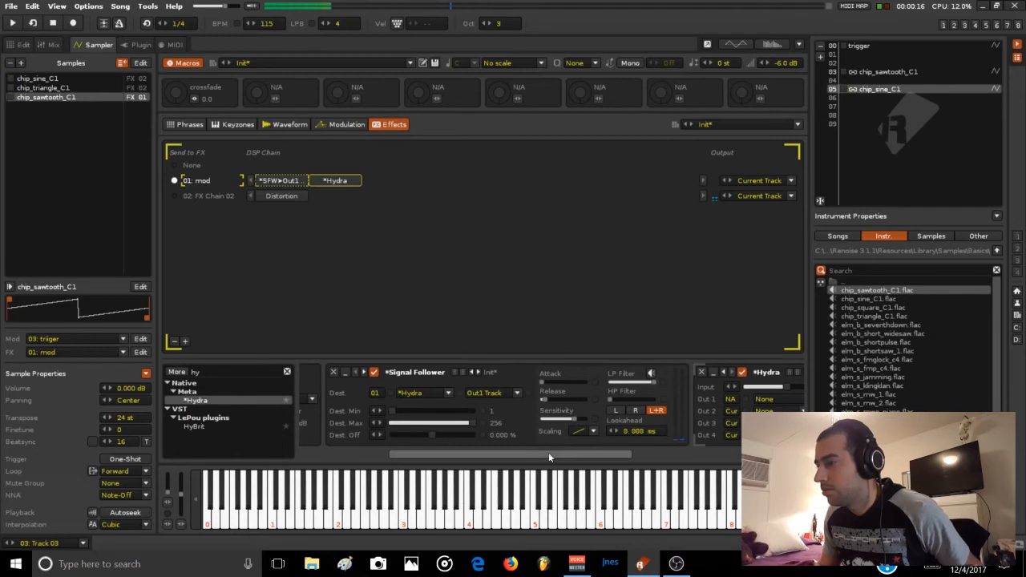
# Point the Hydra's Out 1 target at the mod effect chain
pyautogui.moveTo(548, 454); pyautogui.dragTo(605, 457)
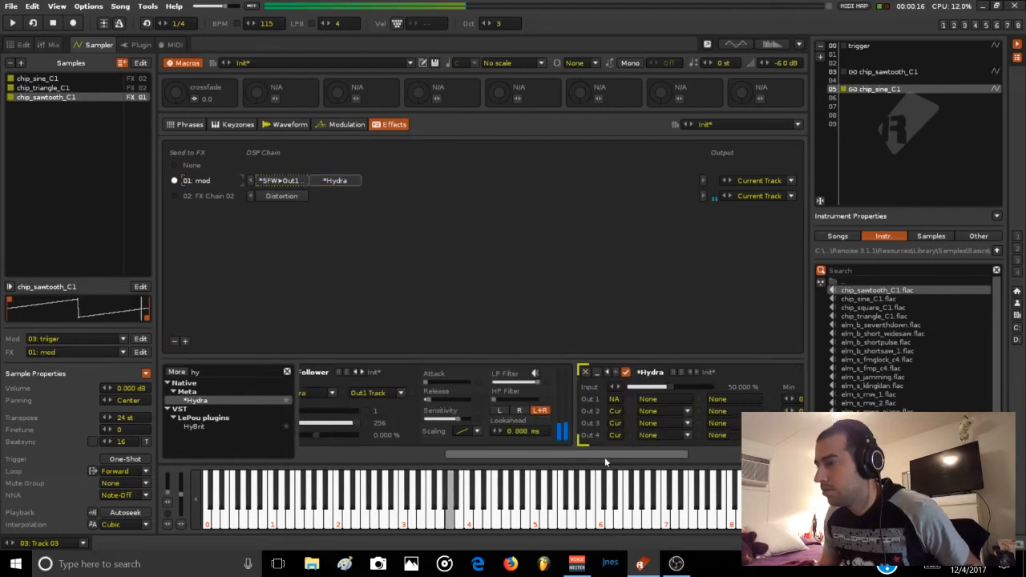
pyautogui.click(614, 399)
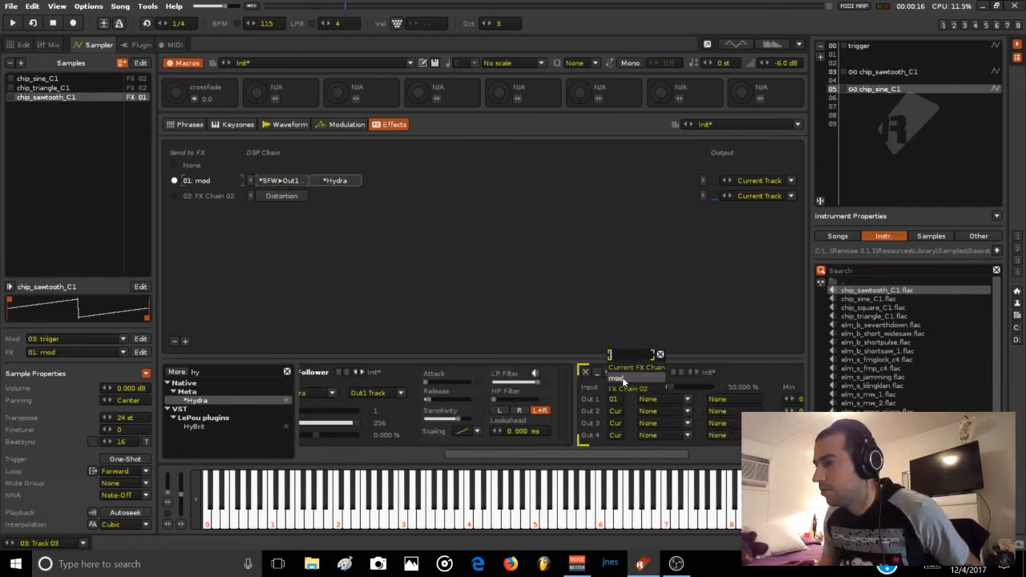
pyautogui.click(623, 382)
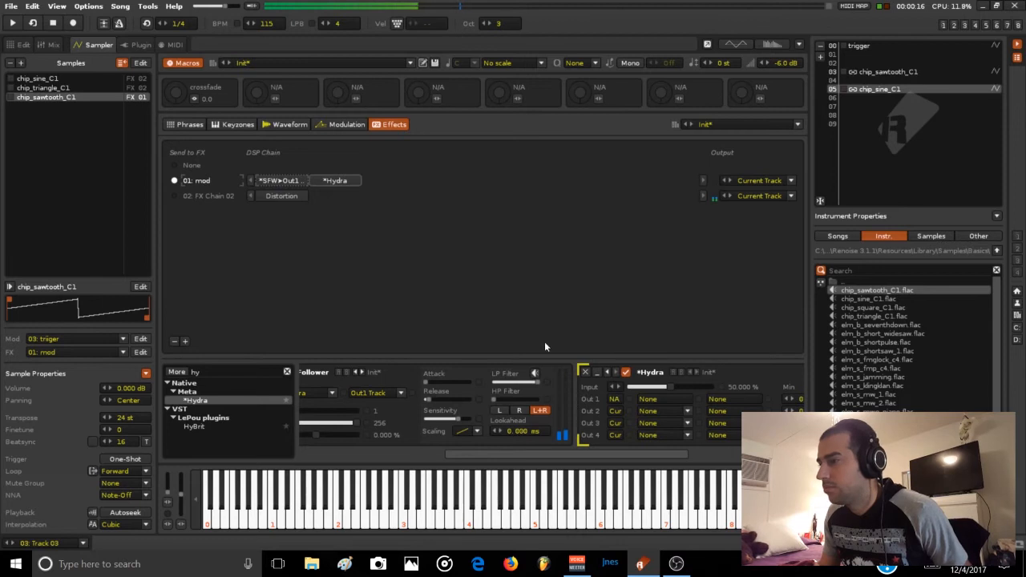
# Change the Signal Follower's destination parameter to the Hydra's Input and check how the Hydra responds
pyautogui.moveTo(552, 449); pyautogui.dragTo(515, 448)
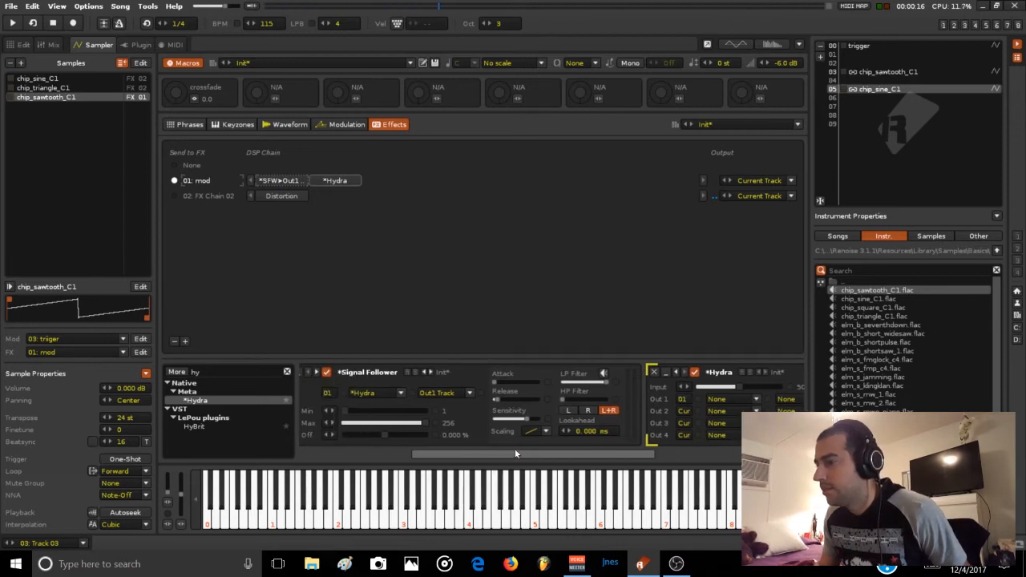
pyautogui.click(470, 393)
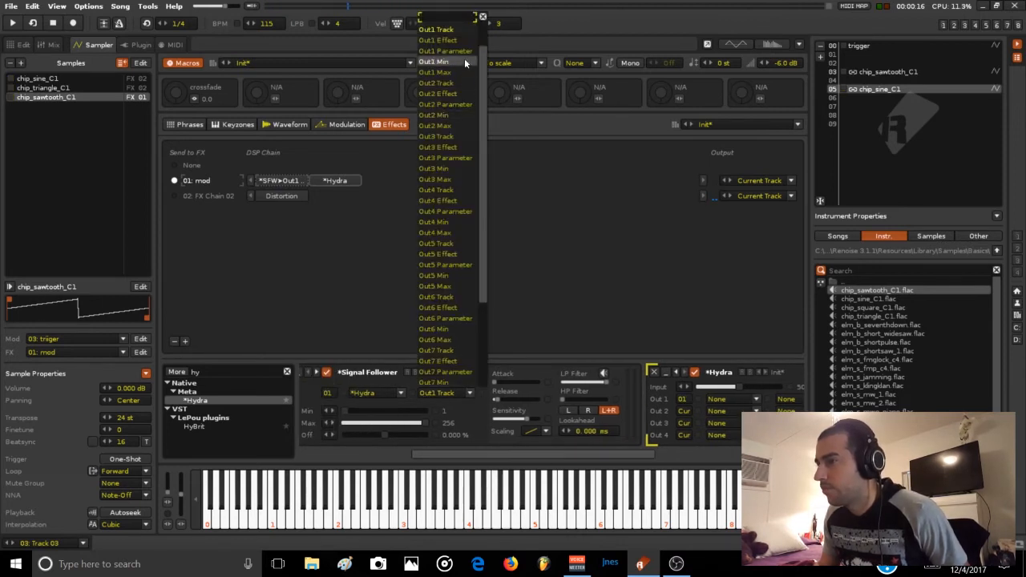
pyautogui.click(428, 51)
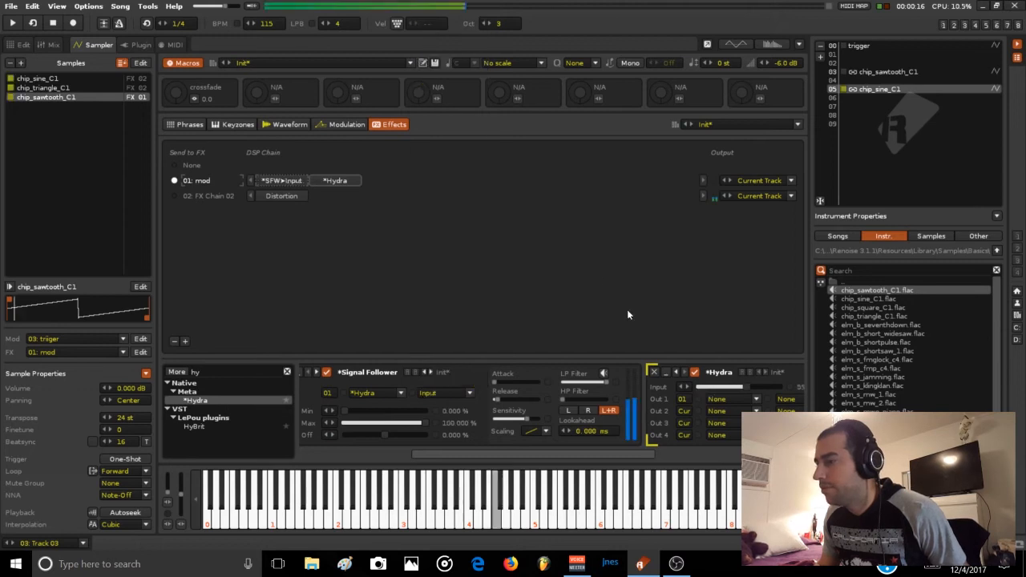
pyautogui.moveTo(598, 454); pyautogui.dragTo(710, 459)
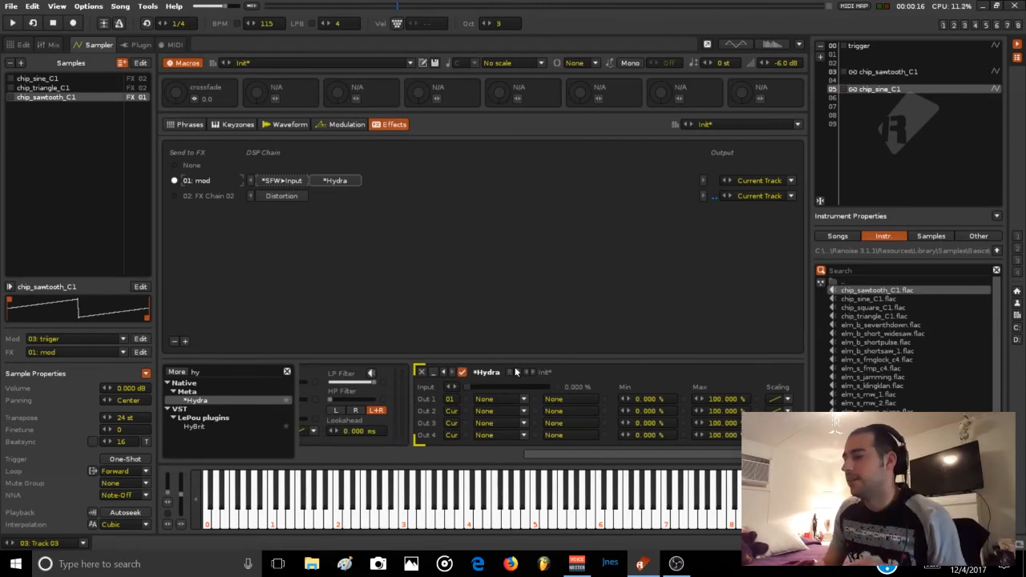
pyautogui.moveTo(546, 451); pyautogui.dragTo(562, 454)
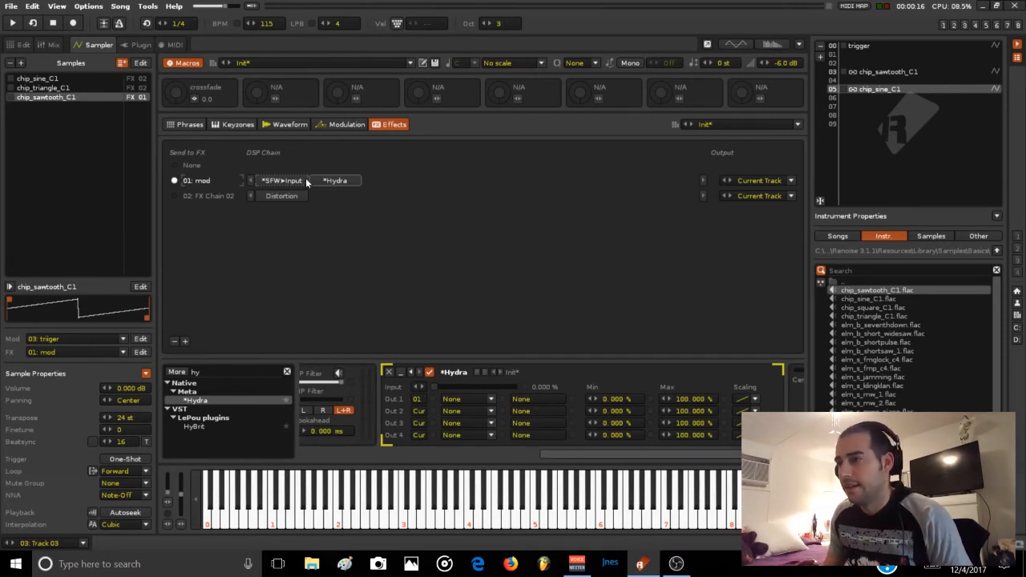
# Review the crossfade macro's parameter mappings and check the Hydra's outputs and input response with a test note
pyautogui.click(194, 98)
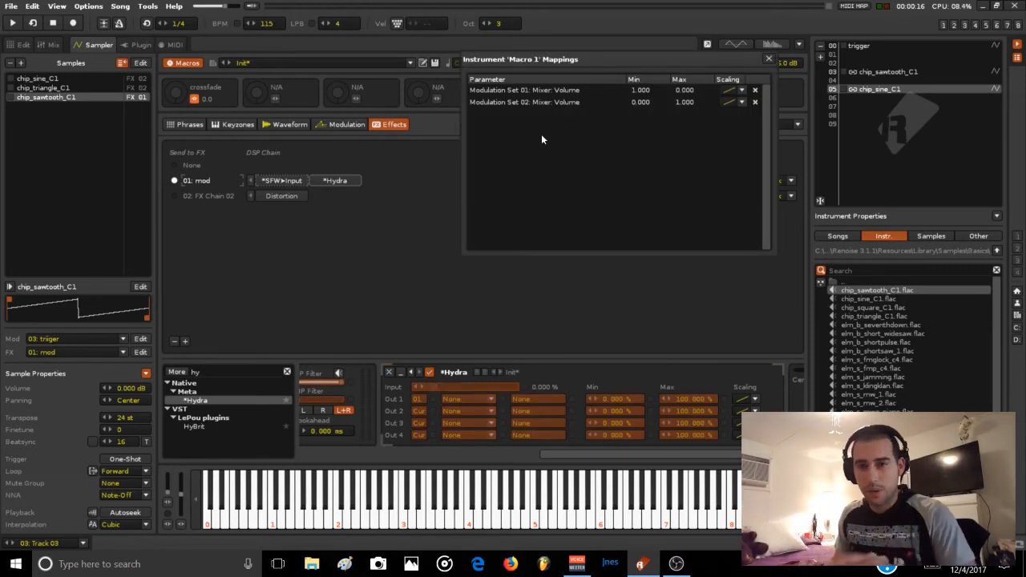
pyautogui.click(767, 58)
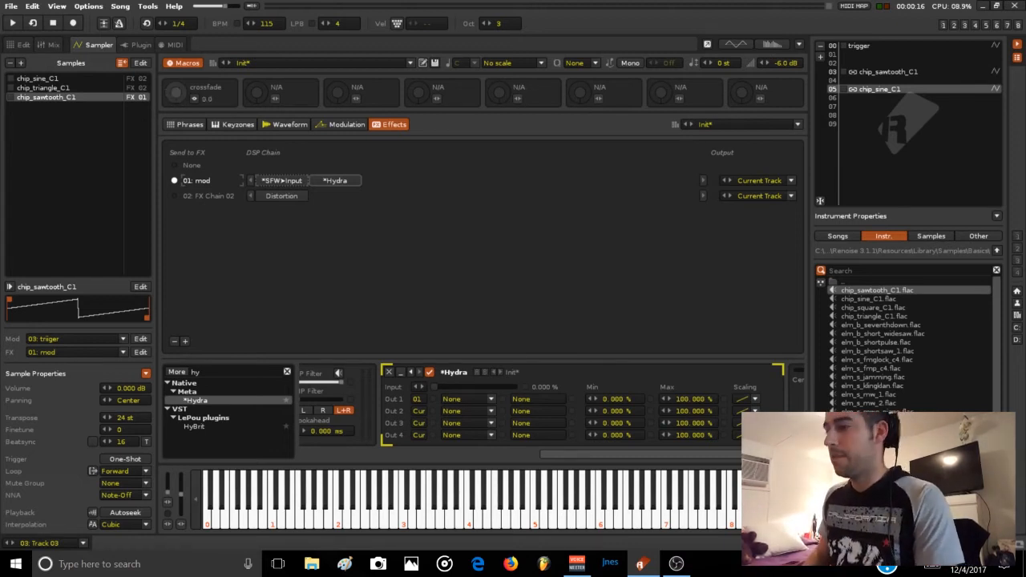
pyautogui.moveTo(557, 453); pyautogui.dragTo(546, 453)
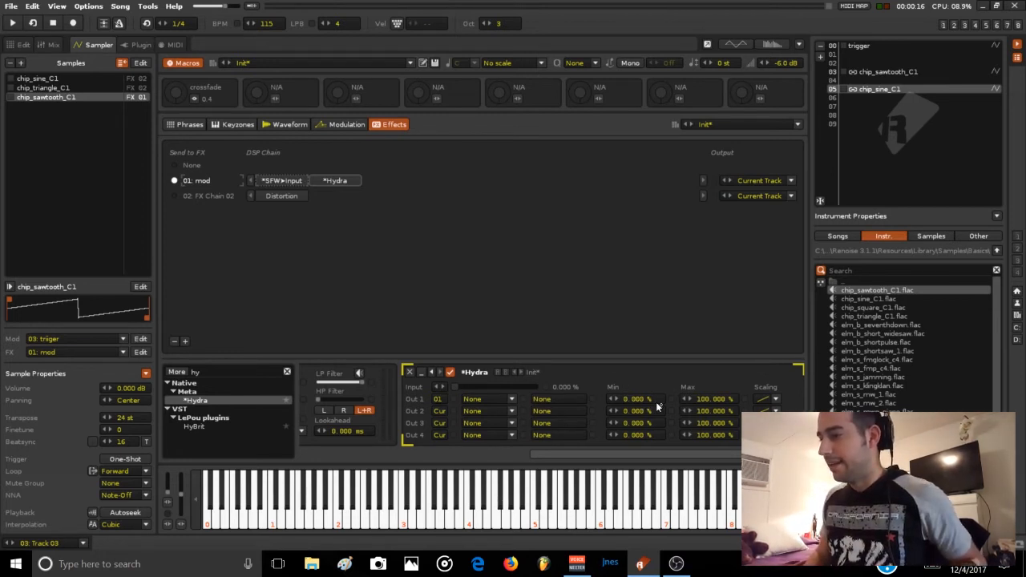
pyautogui.moveTo(704, 454); pyautogui.dragTo(736, 454)
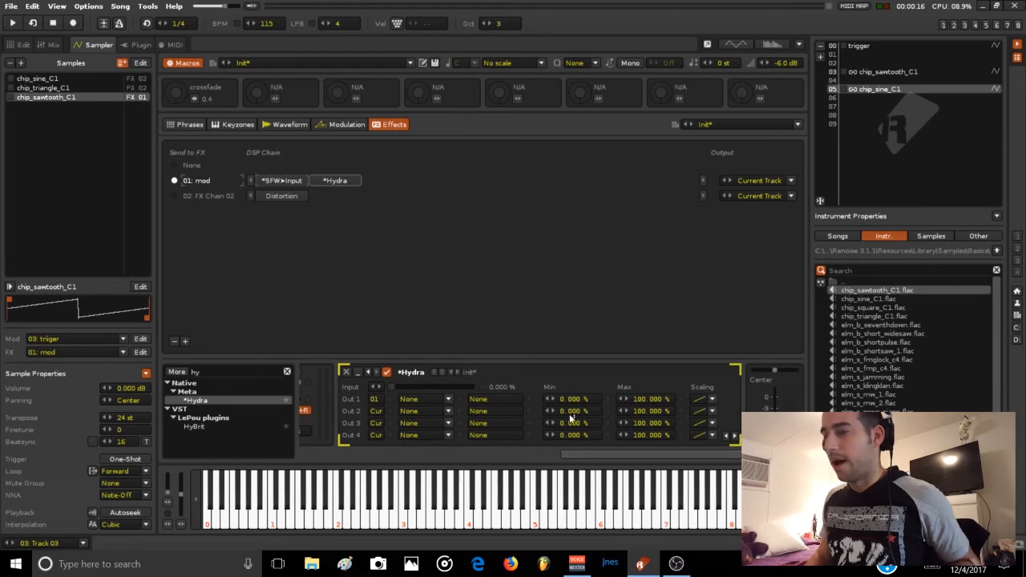
pyautogui.press('r')
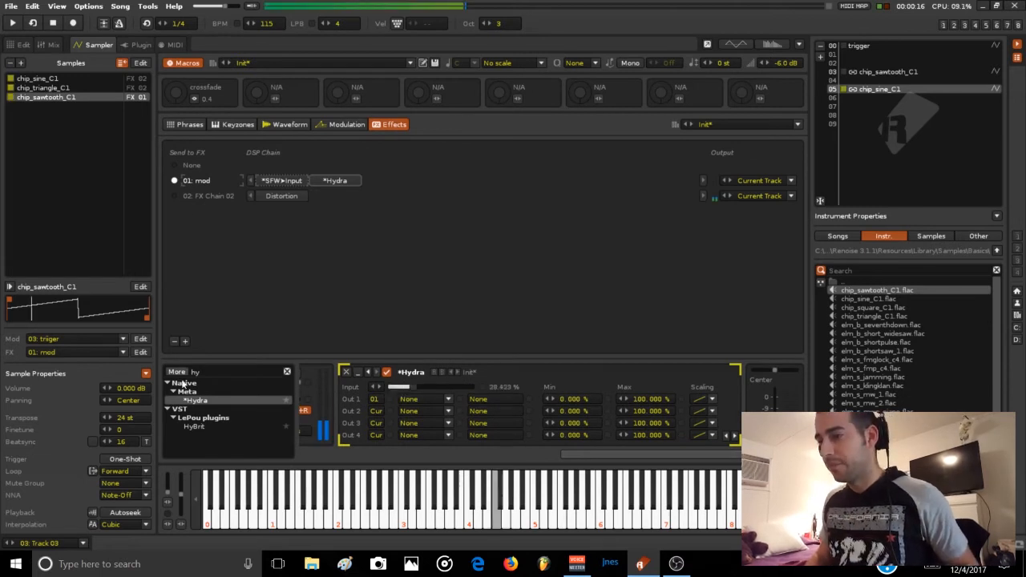
# Clear the effect search and add an Analog Filter after the Distortion in FX Chain 02
pyautogui.click(287, 371)
pyautogui.scroll(10, 254, 415)
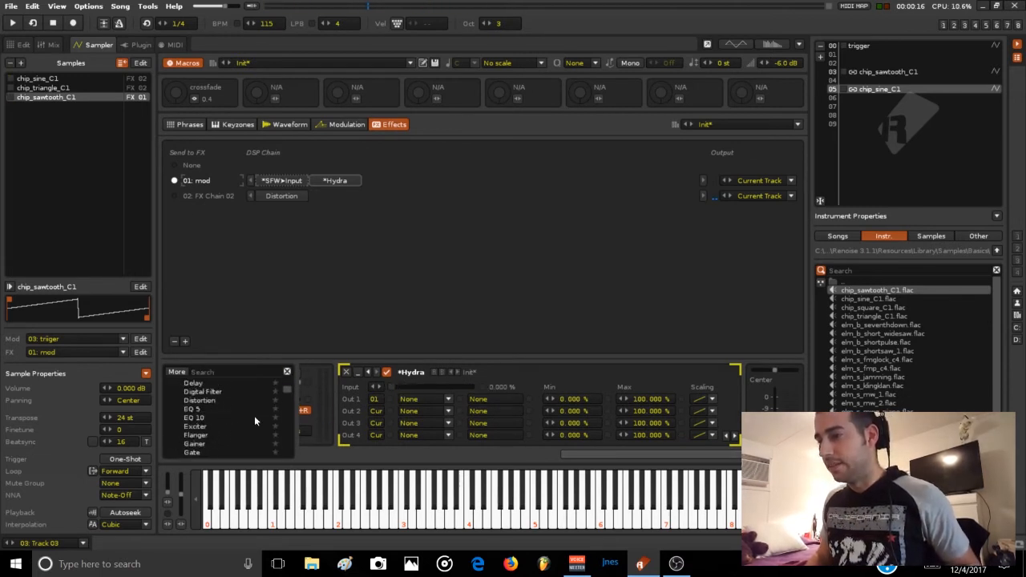
pyautogui.moveTo(210, 400); pyautogui.dragTo(337, 197)
# Route the Hydra's Out 1 to the Cutoff of the Analog Filter in chain 02
pyautogui.click(335, 182)
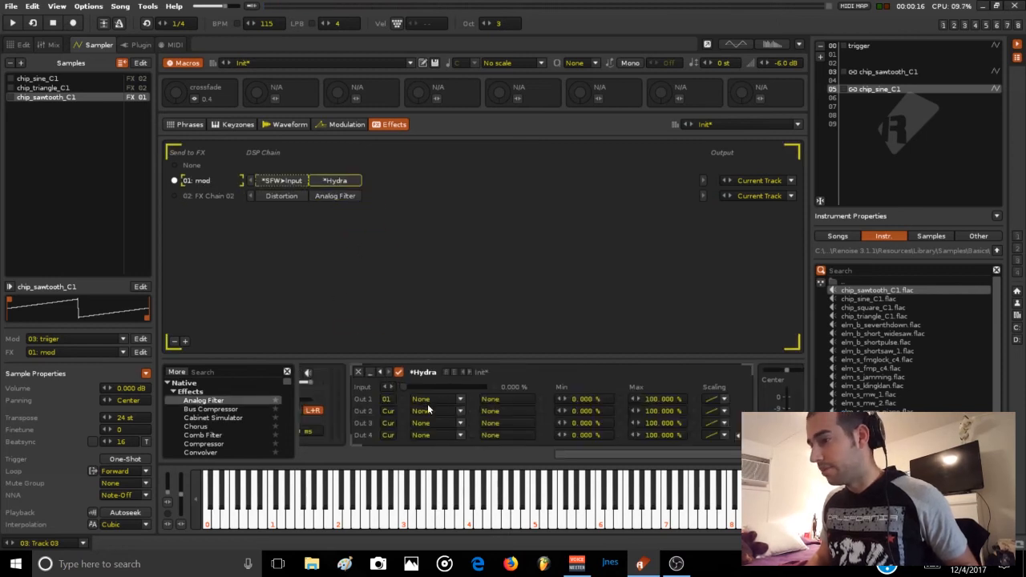
pyautogui.click(457, 399)
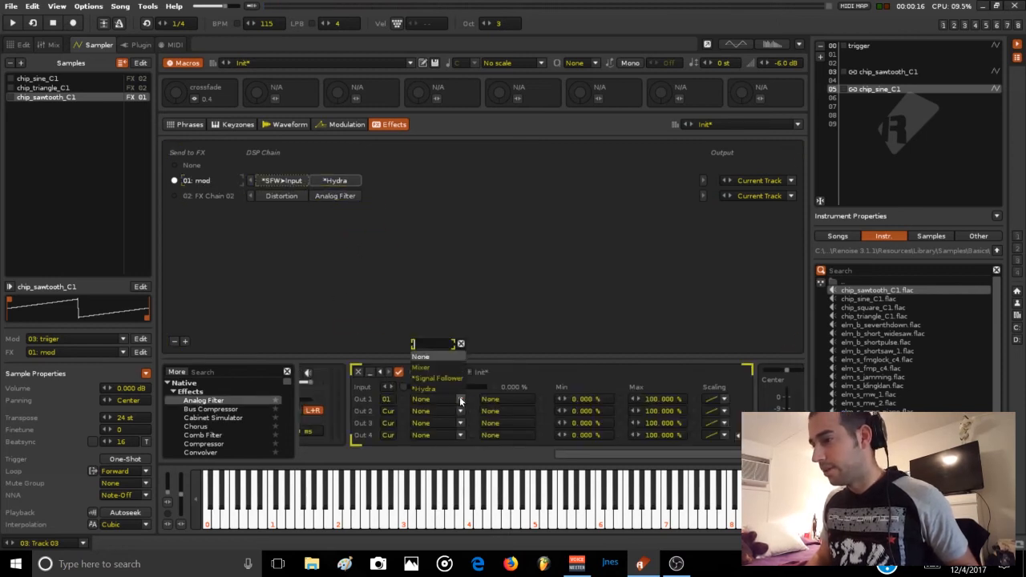
pyautogui.click(389, 395)
pyautogui.click(388, 395)
pyautogui.click(404, 389)
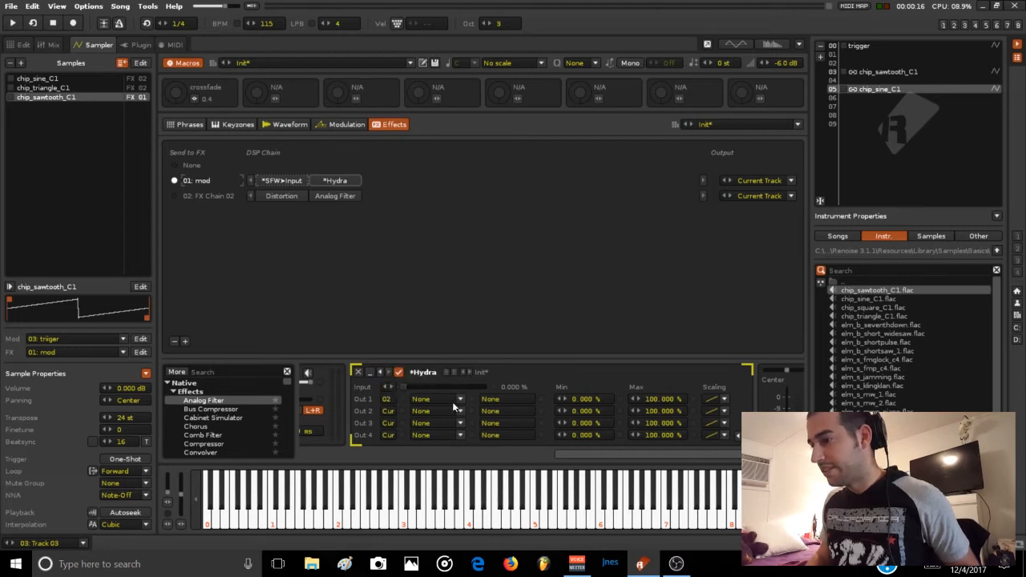
pyautogui.click(461, 400)
pyautogui.click(449, 388)
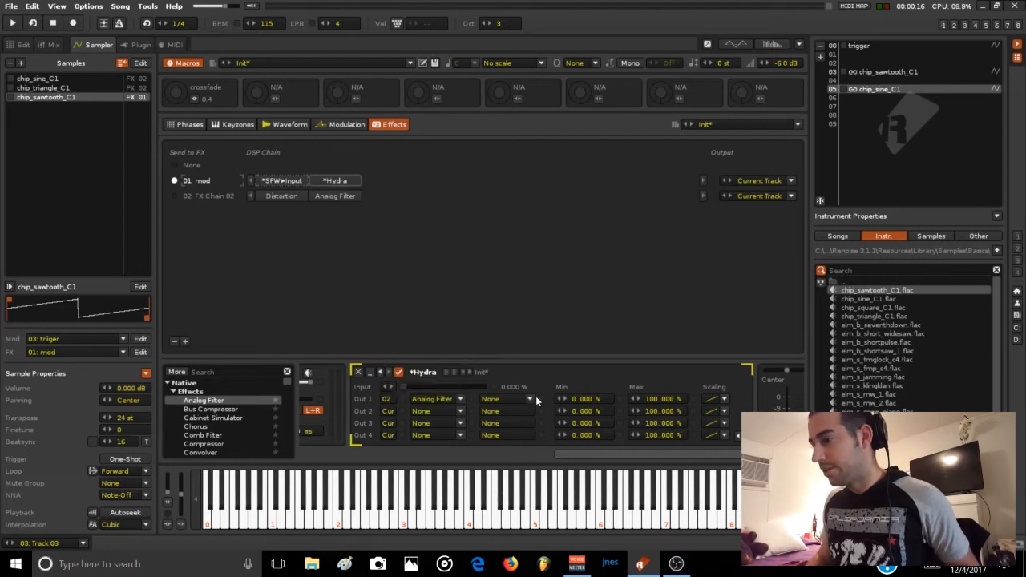
pyautogui.click(528, 398)
pyautogui.click(524, 350)
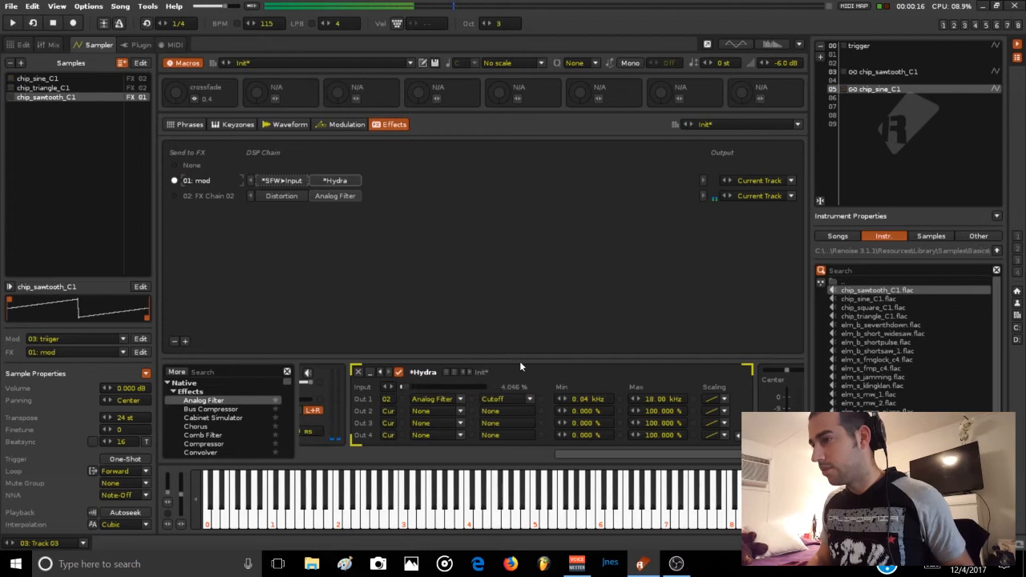
# Set the Analog Filter's type to 4P Moog and try out its order relative to the Distortion
pyautogui.click(335, 195)
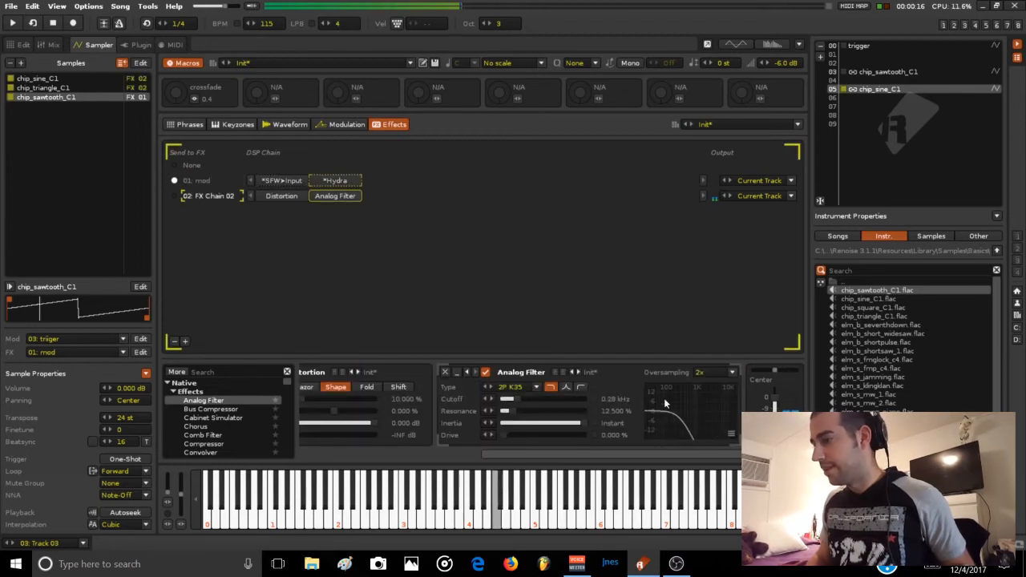
pyautogui.click(492, 390)
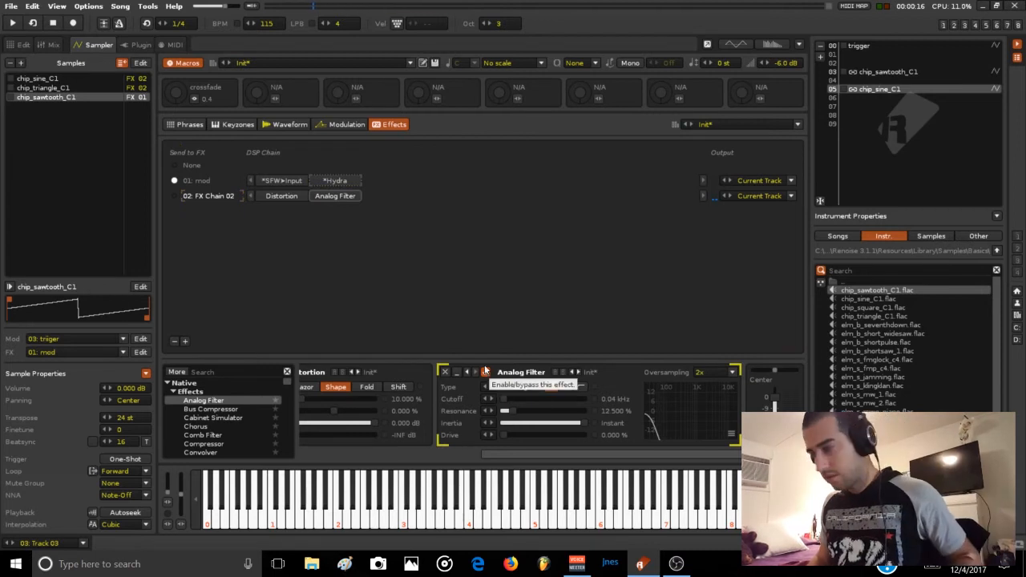
pyautogui.click(485, 372)
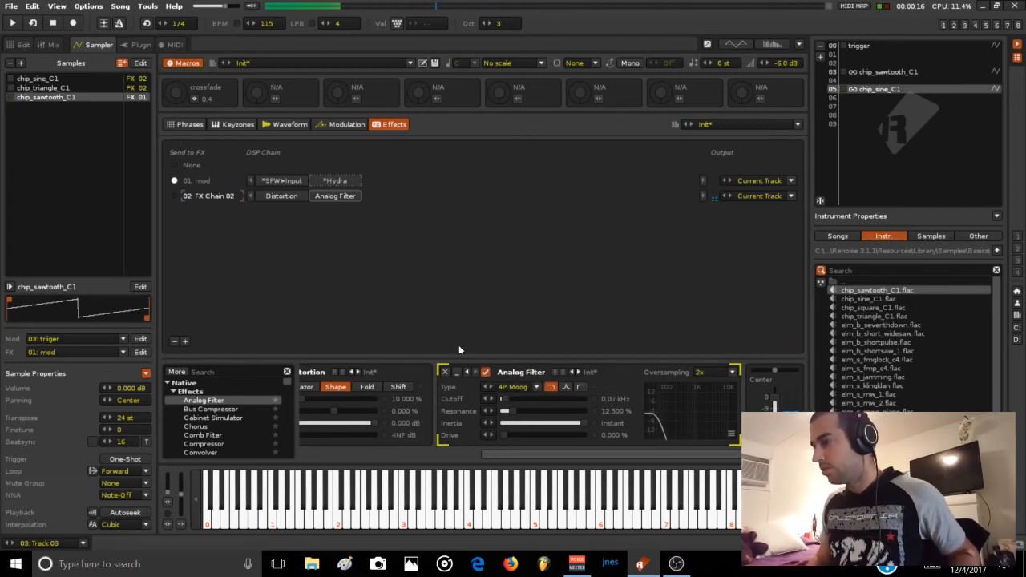
pyautogui.moveTo(338, 197); pyautogui.dragTo(380, 199)
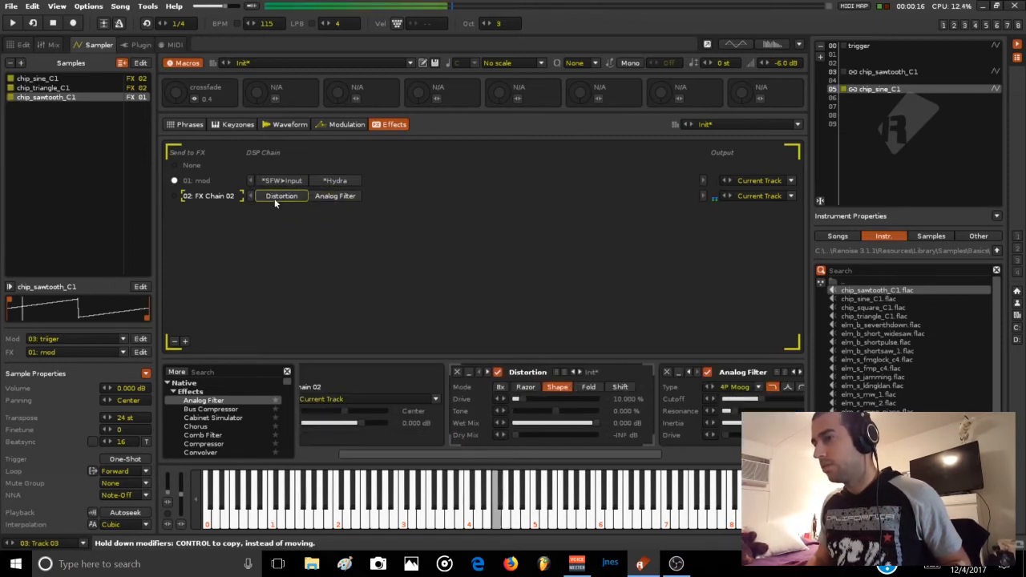
# Turn the crossfade macro down to 0 and set the instrument's volume to 0 dB
pyautogui.moveTo(175, 94)
pyautogui.mouseDown()
pyautogui.moveTo(176, 12)
pyautogui.moveTo(179, 92)
pyautogui.mouseUp()
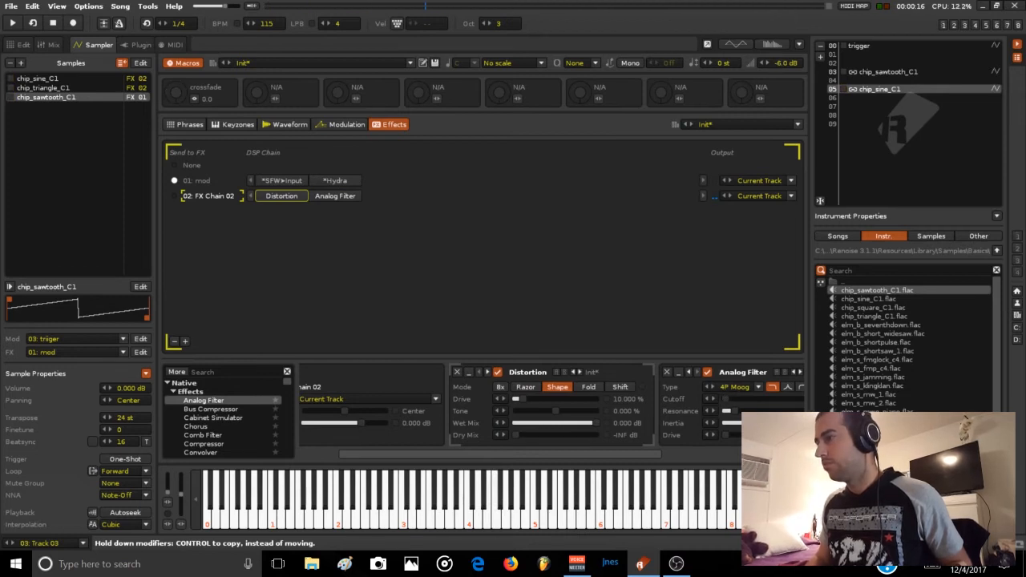
pyautogui.doubleClick(786, 63)
pyautogui.write('0')
pyautogui.press('Return')
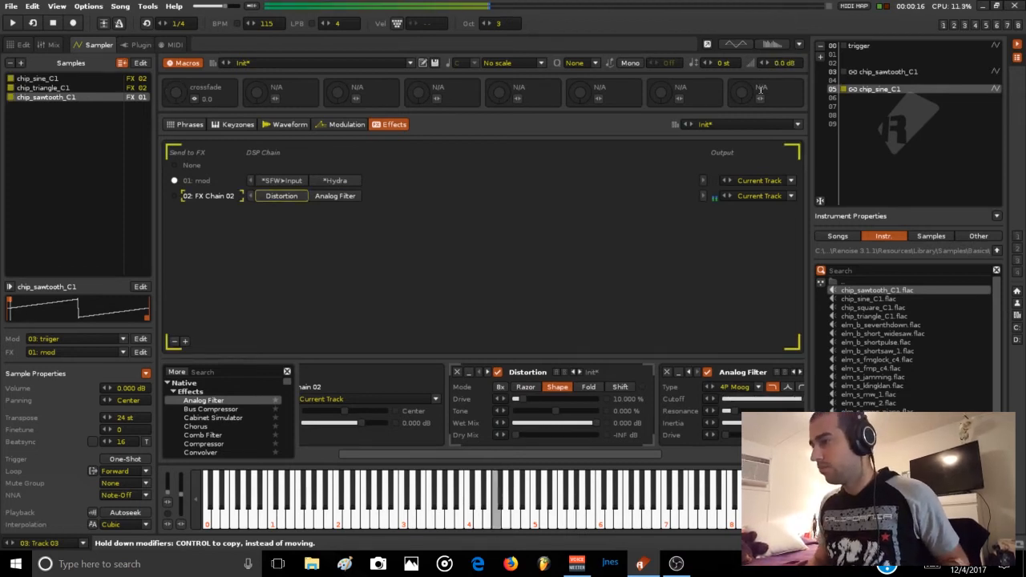
# Raise the Distortion's drive to about 44.4% while playing test notes
pyautogui.press('r')
pyautogui.press('t')
pyautogui.press('y')
pyautogui.moveTo(517, 398); pyautogui.dragTo(540, 397)
pyautogui.press('y')
pyautogui.press('y')
pyautogui.press('y')
pyautogui.moveTo(540, 399); pyautogui.dragTo(551, 399)
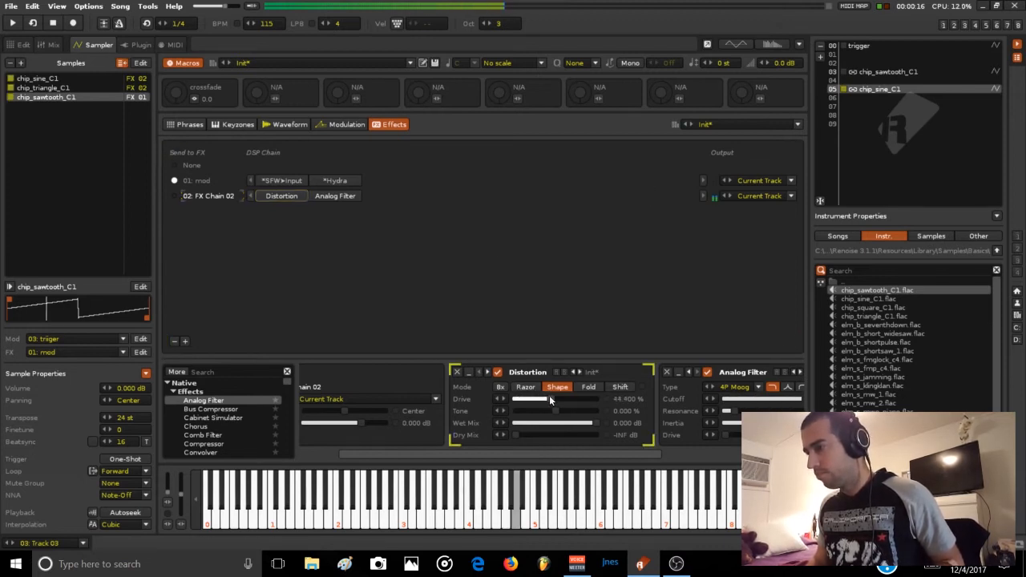
# Audition low notes while sweeping the crossfade macro between its maximum of 100 and near 0
pyautogui.press('q')
pyautogui.press('q')
pyautogui.moveTo(180, 94)
pyautogui.mouseDown()
pyautogui.moveTo(180, 36)
pyautogui.moveTo(181, 94)
pyautogui.mouseUp()
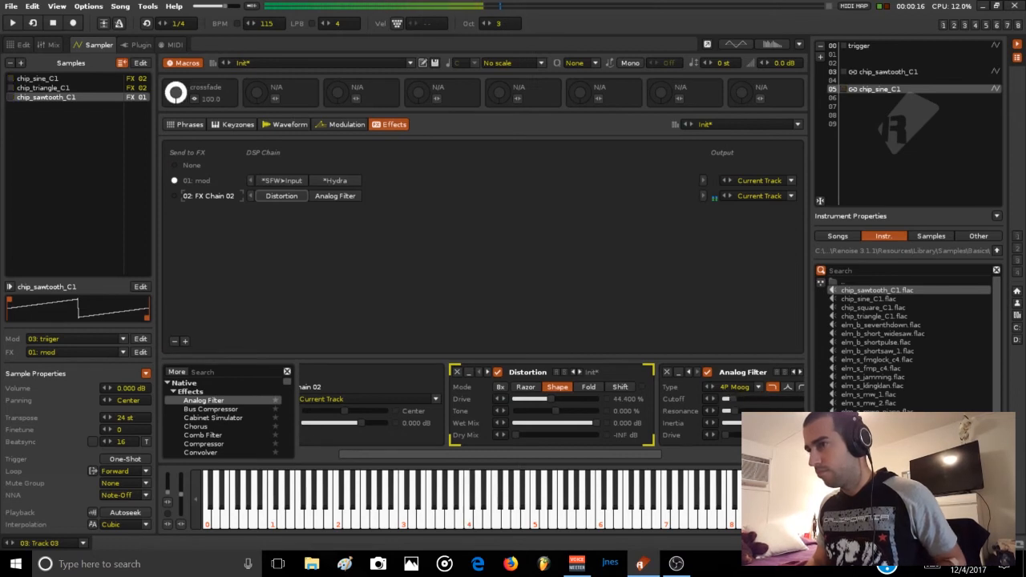
pyautogui.press('q')
pyautogui.press('q')
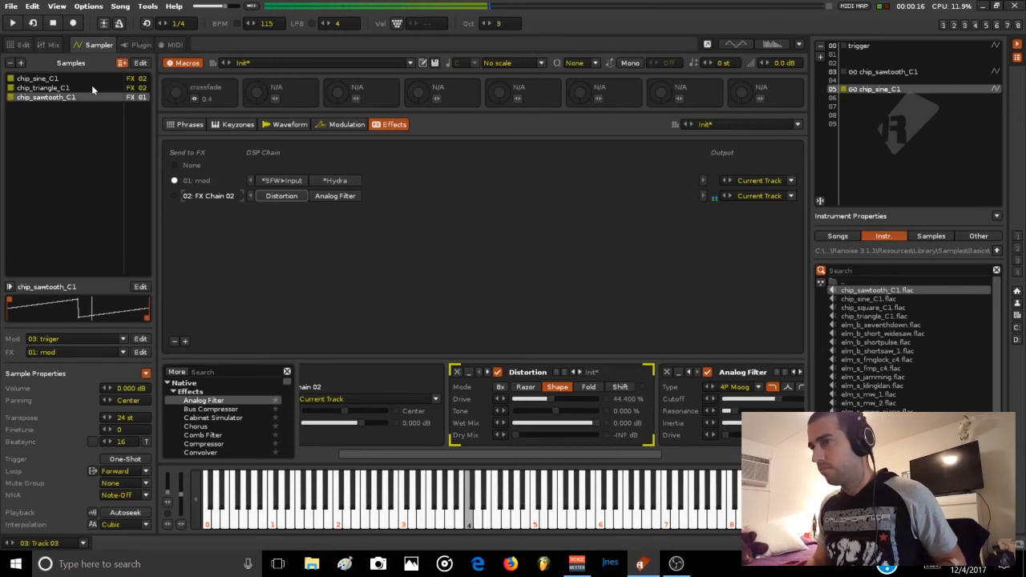
# Transpose chip_triangle_C1 to 36 st and audition it while bringing the crossfade macro to about 7.2
pyautogui.click(91, 86)
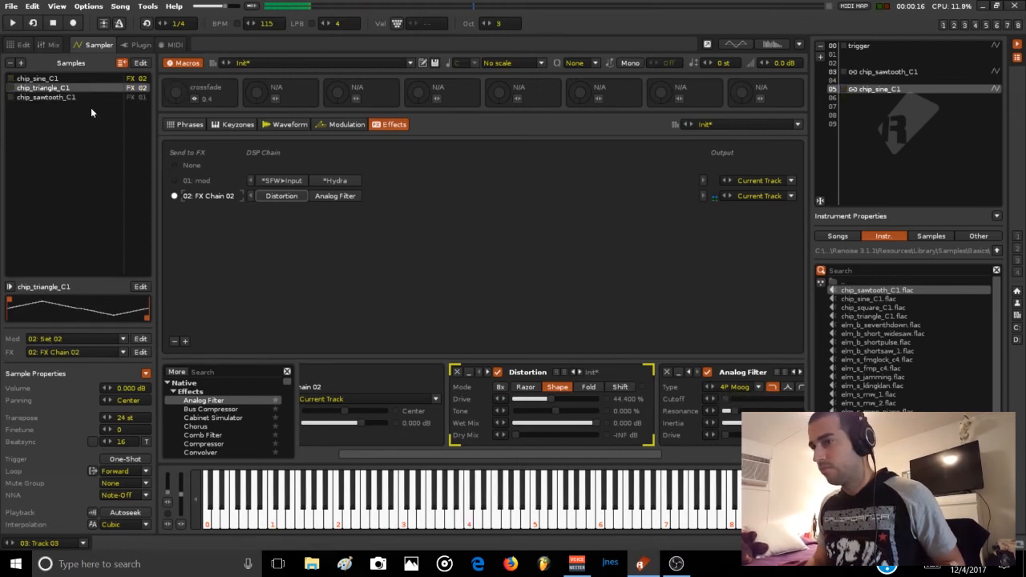
pyautogui.doubleClick(128, 418)
pyautogui.write('36')
pyautogui.press('Return')
pyautogui.press('q')
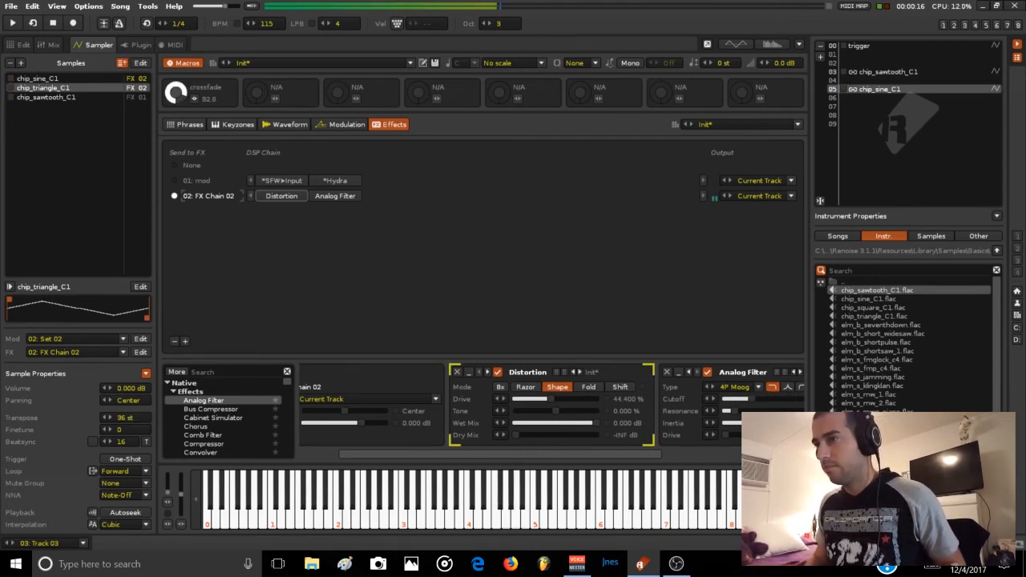
pyautogui.moveTo(175, 93); pyautogui.dragTo(175, 133)
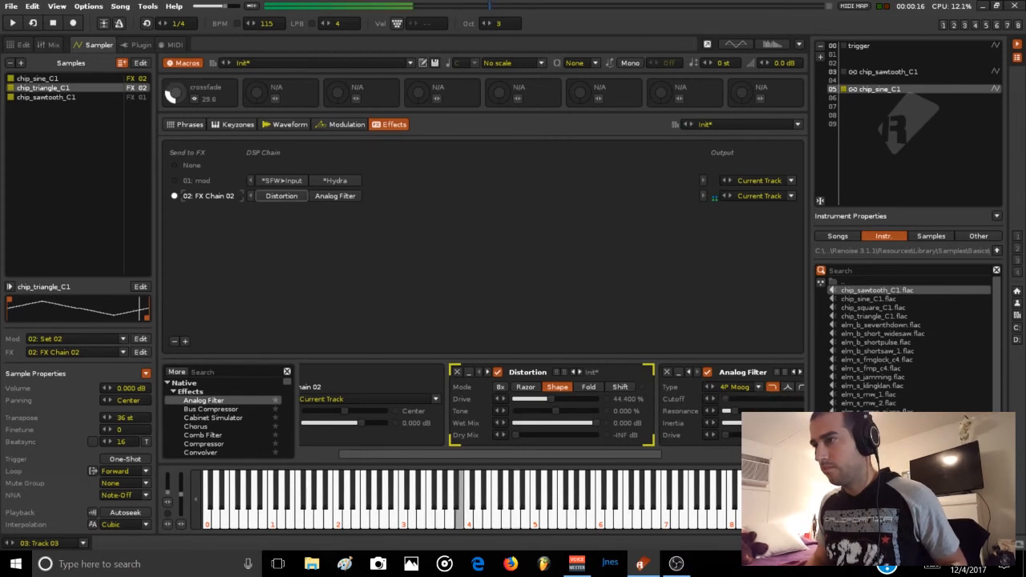
pyautogui.moveTo(175, 93)
pyautogui.mouseDown()
pyautogui.moveTo(176, 76)
pyautogui.moveTo(175, 107)
pyautogui.moveTo(177, 97)
pyautogui.mouseUp()
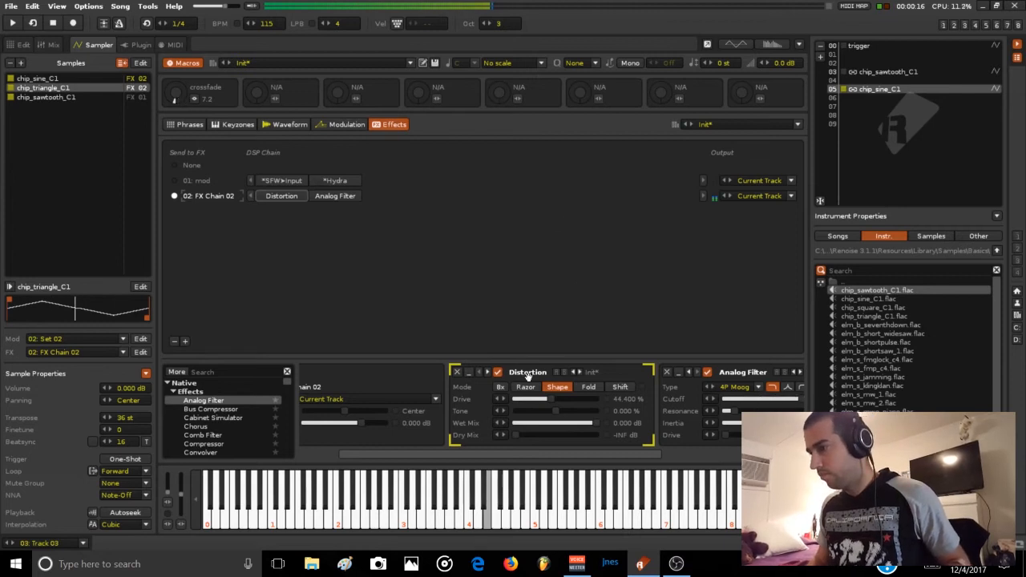
# Raise the Analog Filter's resonance to about 52.5% and switch the instrument to Mono
pyautogui.click(692, 455)
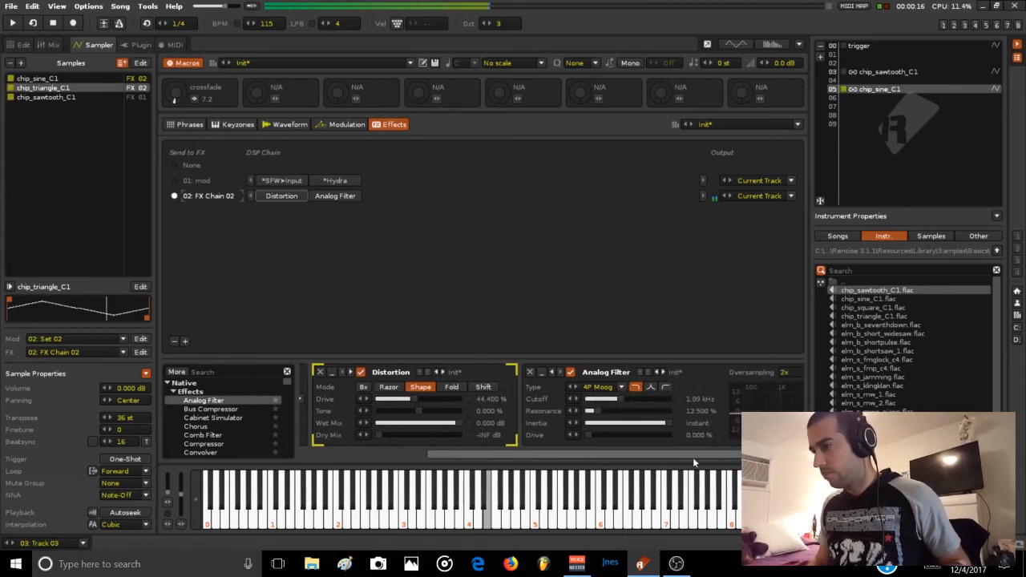
pyautogui.moveTo(510, 411); pyautogui.dragTo(558, 411)
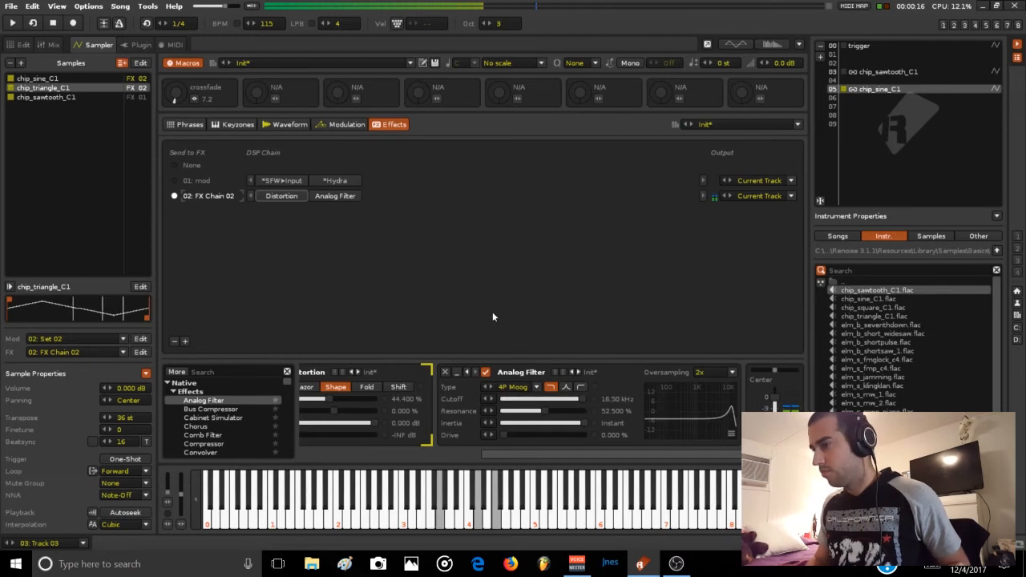
pyautogui.click(631, 63)
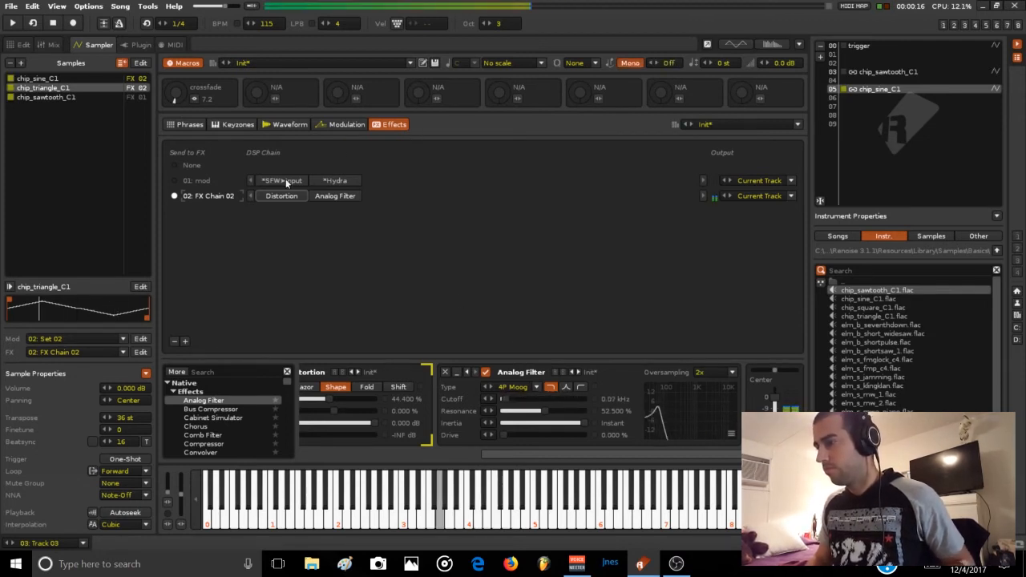
# Raise the Analog Filter's resonance to about 71.7% and reduce its inertia to about 40.2% while playing test notes
pyautogui.click(561, 411)
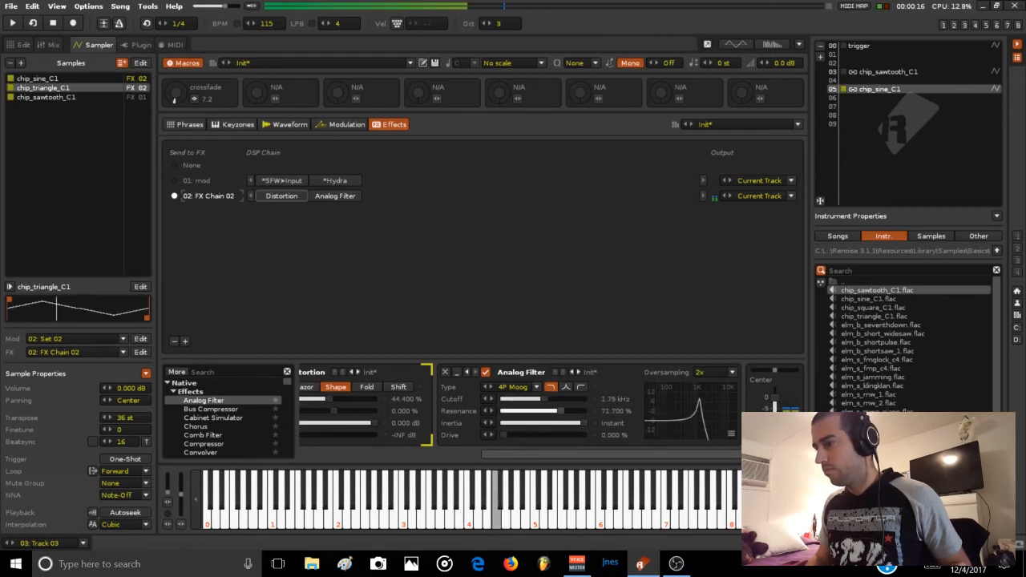
pyautogui.moveTo(569, 424); pyautogui.dragTo(550, 423)
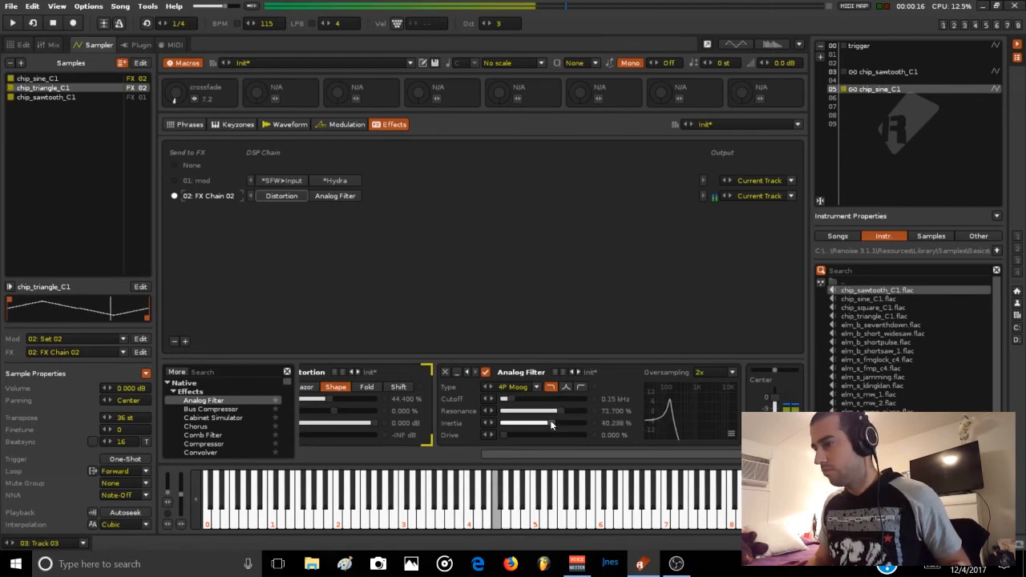
# Limit Hydra's first output, the Analog Filter cutoff, to a range of 0.15 kHz to 6.13 kHz and start playback
pyautogui.click(332, 180)
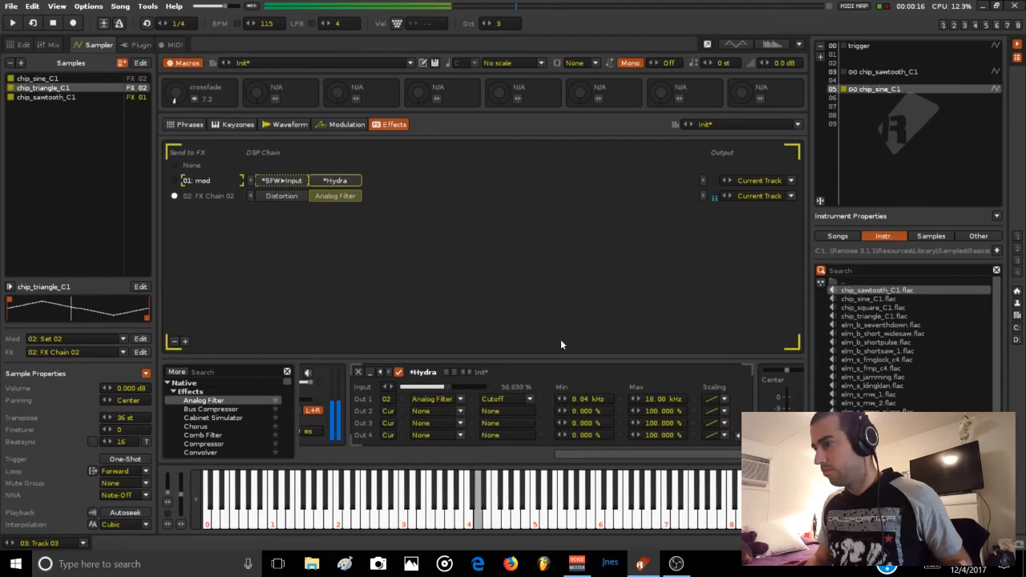
pyautogui.moveTo(651, 399); pyautogui.dragTo(654, 390)
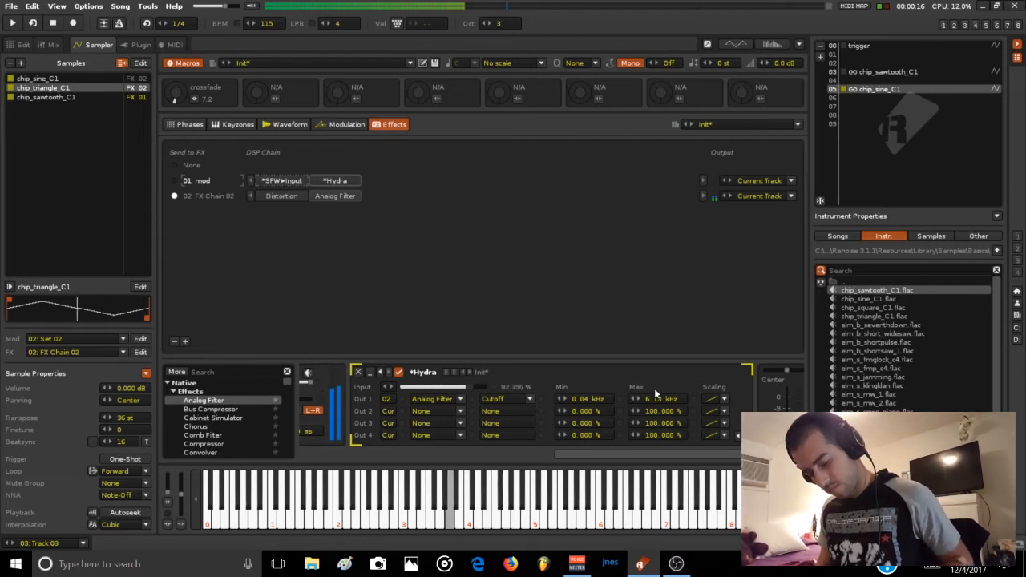
pyautogui.press('space')
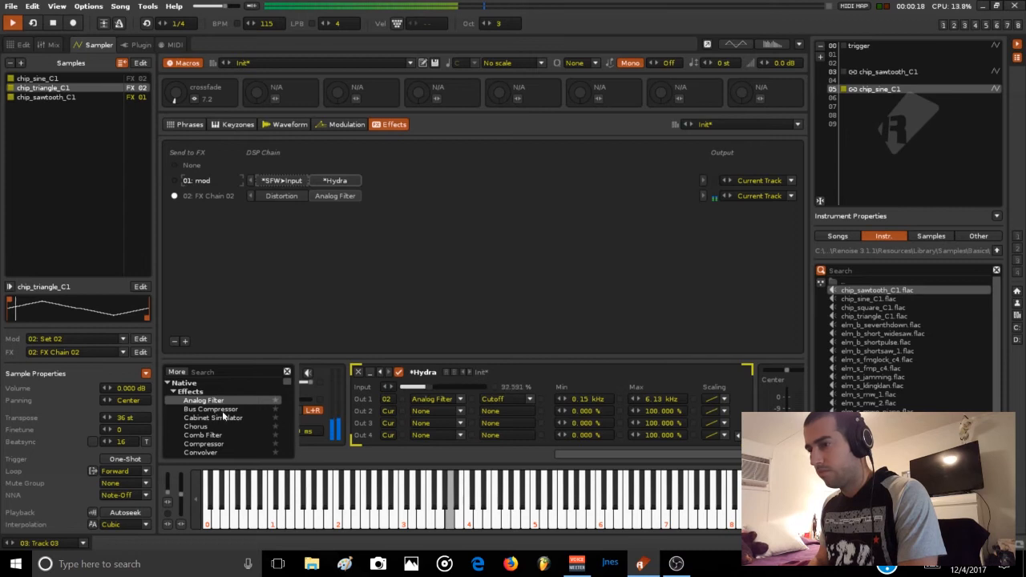
pyautogui.scroll(-1, 208, 415)
pyautogui.moveTo(207, 393); pyautogui.dragTo(386, 199)
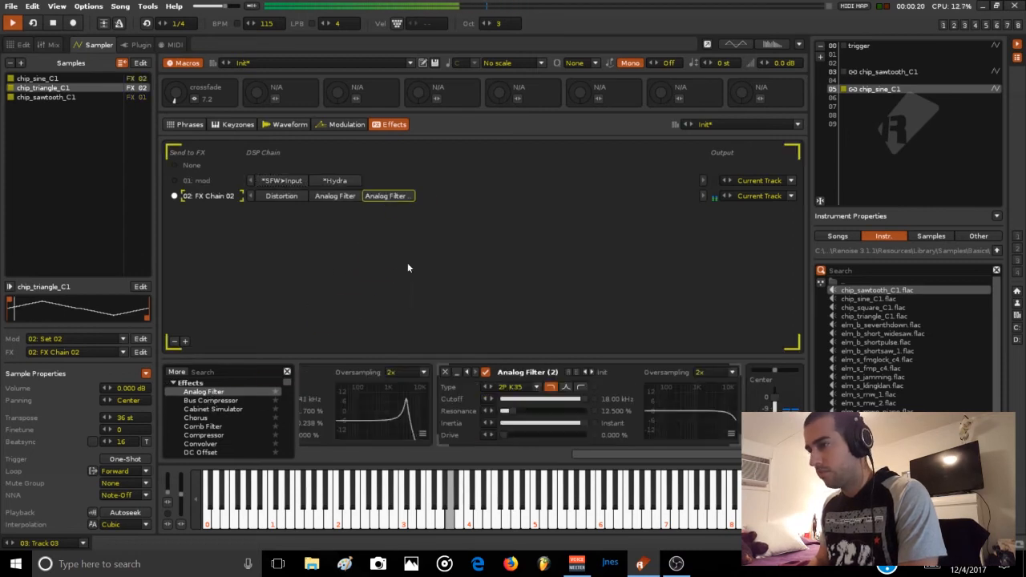
pyautogui.click(445, 372)
# Add a Digital Filter after the Analog Filter as a Biquad band-stop with cutoff about 0.14 kHz and Q about 78.5%
pyautogui.scroll(-5, 224, 428)
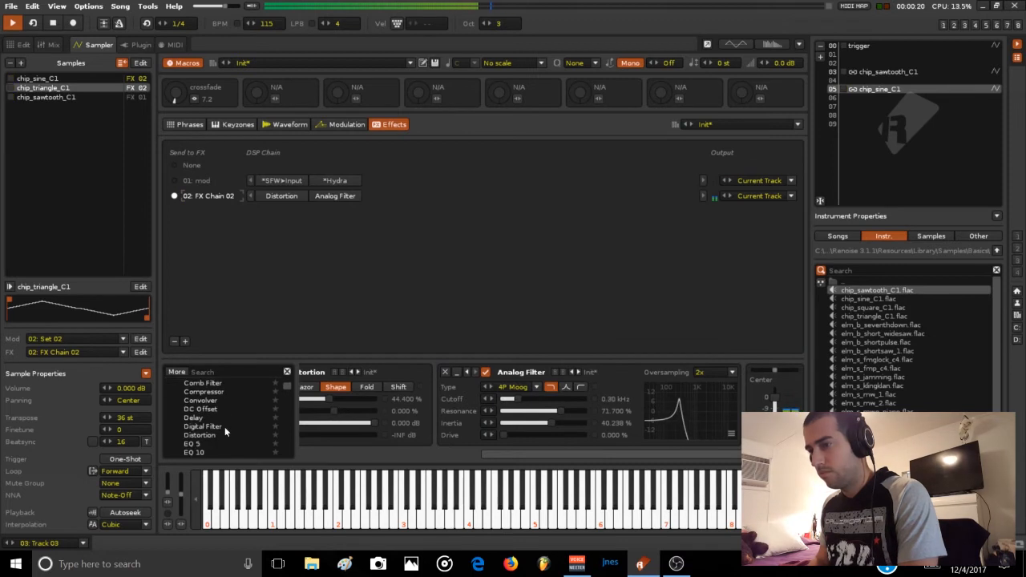
pyautogui.moveTo(205, 427); pyautogui.dragTo(388, 197)
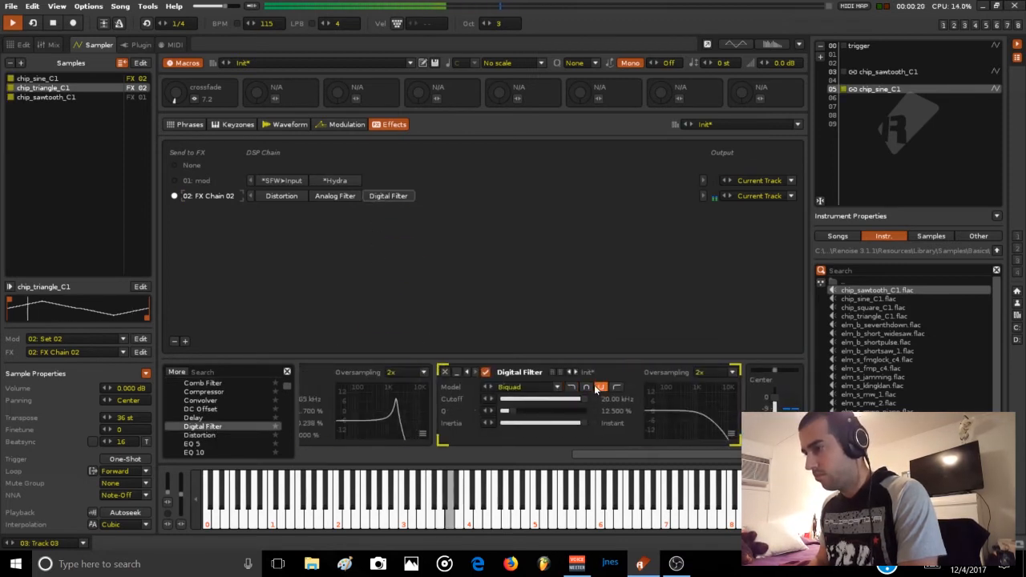
pyautogui.moveTo(574, 400); pyautogui.dragTo(513, 399)
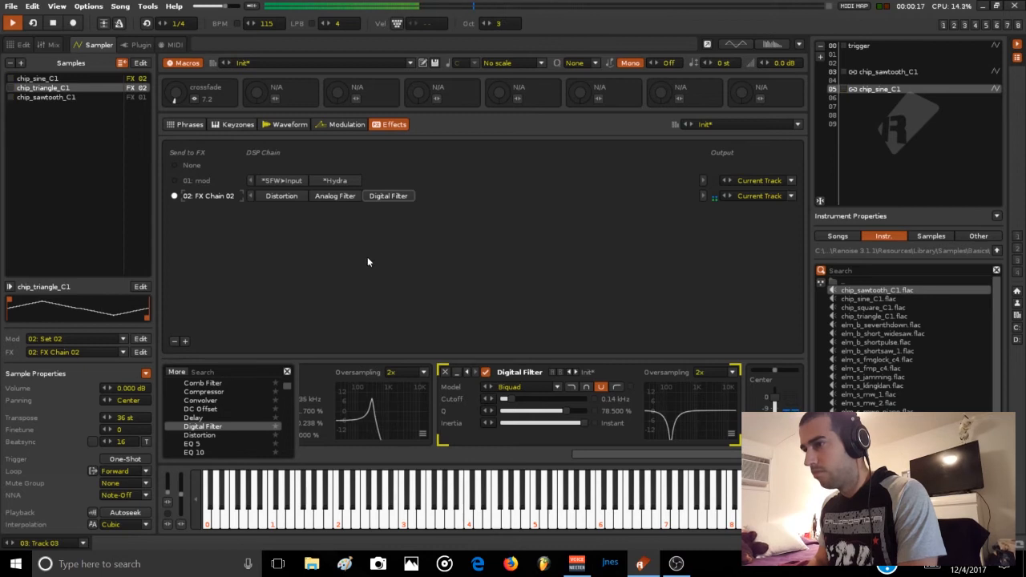
# Route Hydra's second output to the Digital Filter's Cutoff in FX Chain 02 and play the pattern to hear it
pyautogui.click(335, 181)
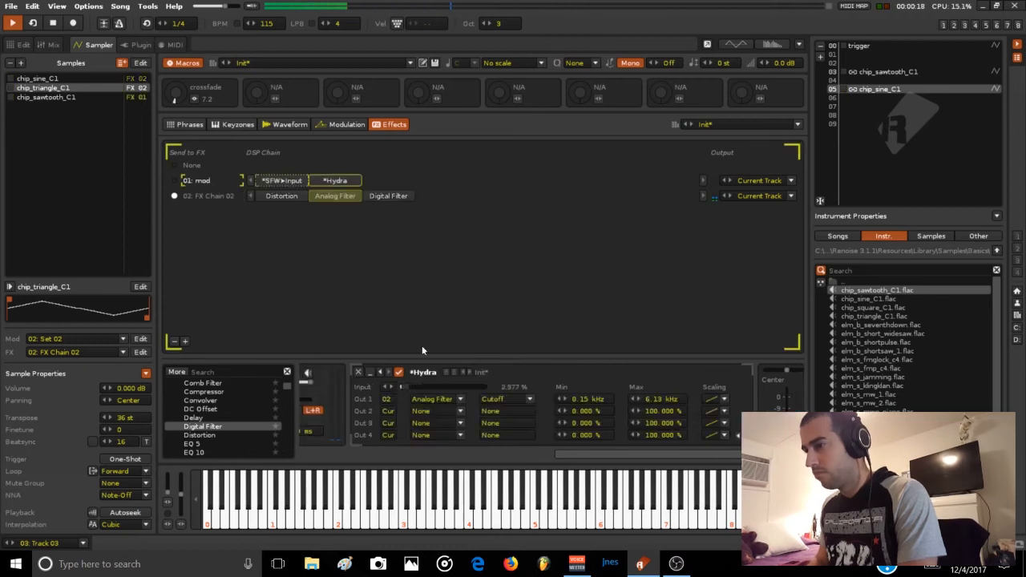
pyautogui.click(388, 398)
pyautogui.click(415, 403)
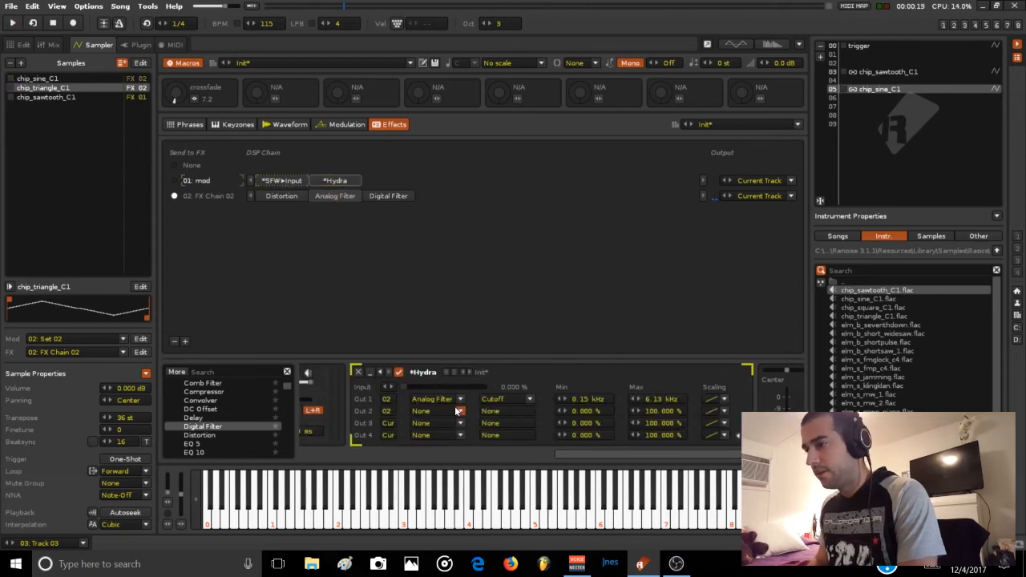
pyautogui.click(456, 411)
pyautogui.click(455, 401)
pyautogui.click(529, 411)
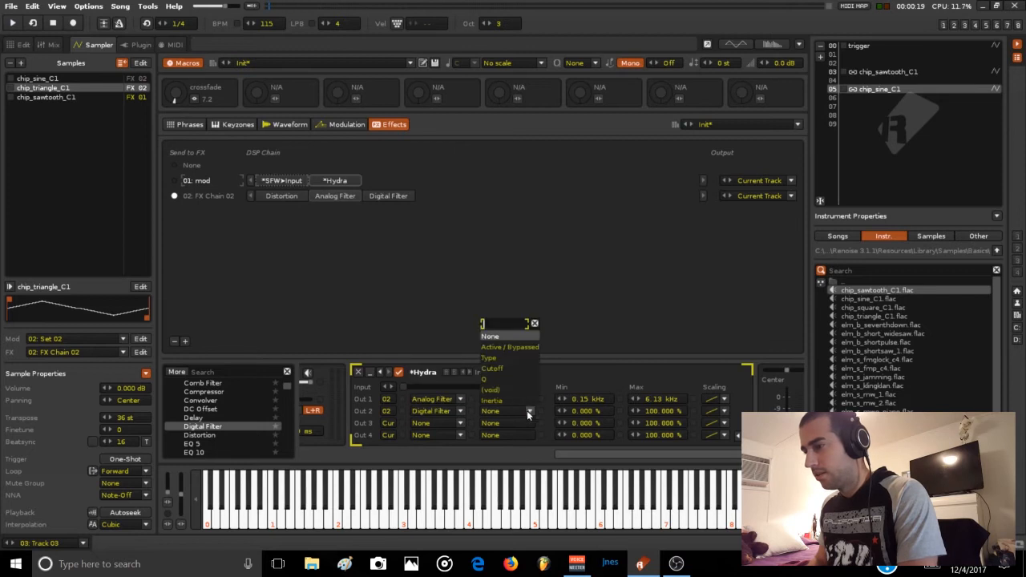
pyautogui.click(506, 369)
pyautogui.press('space')
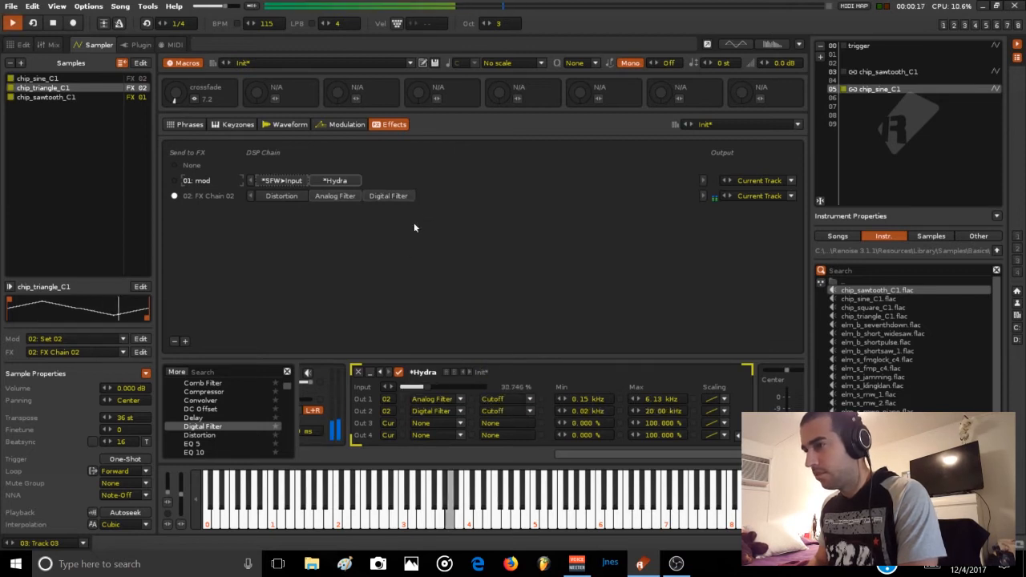
# Raise the Digital Filter's Q to about 85% and limit Hydra's second output to 0.59 kHz minimum and 1.74 kHz maximum
pyautogui.click(388, 196)
pyautogui.moveTo(566, 412); pyautogui.dragTo(571, 412)
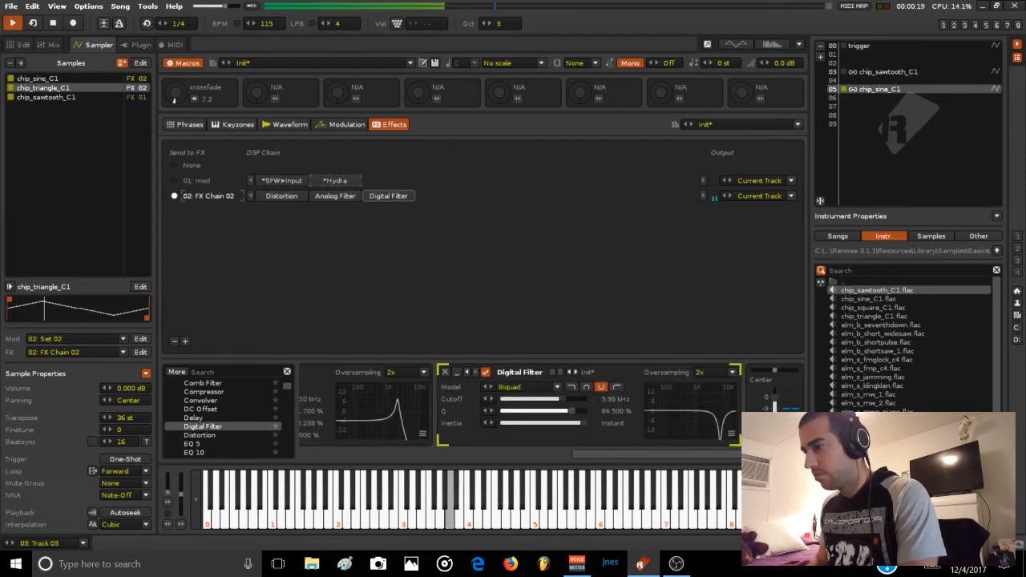
pyautogui.click(347, 180)
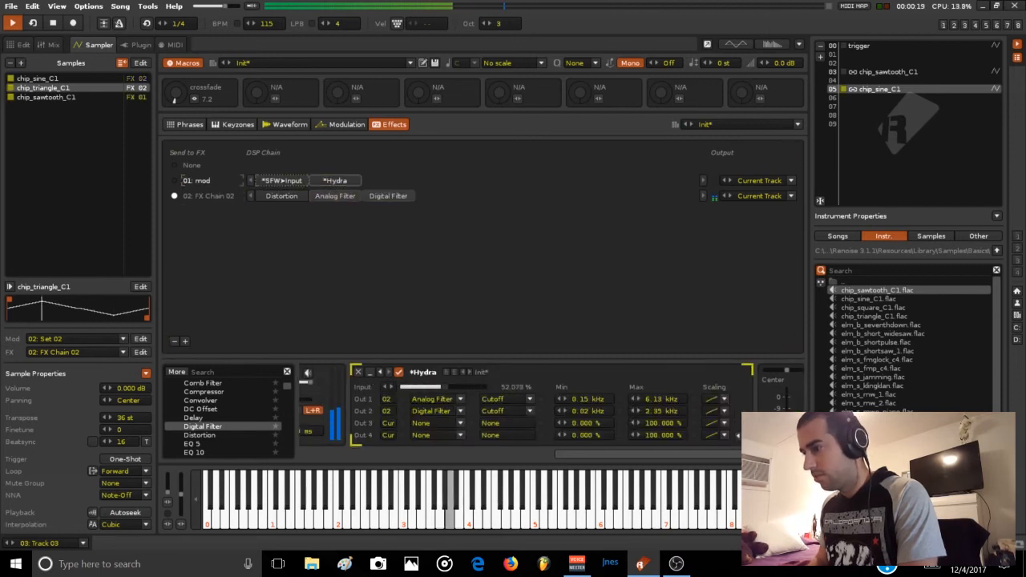
pyautogui.moveTo(586, 412); pyautogui.dragTo(586, 397)
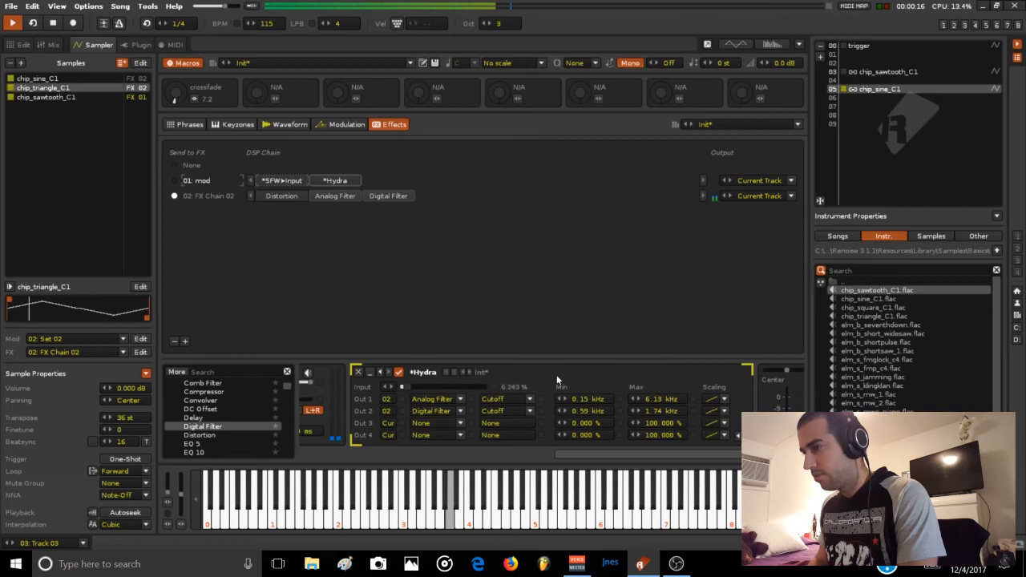
# Collapse the Digital Filter and add a second Distortion at the end of FX Chain 02
pyautogui.click(388, 196)
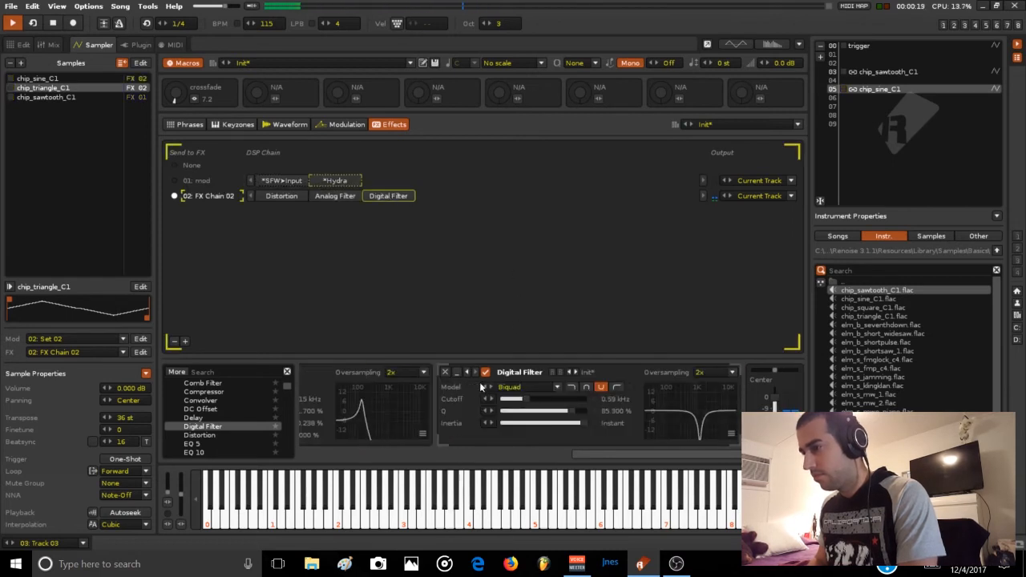
pyautogui.click(458, 373)
pyautogui.scroll(2, 215, 406)
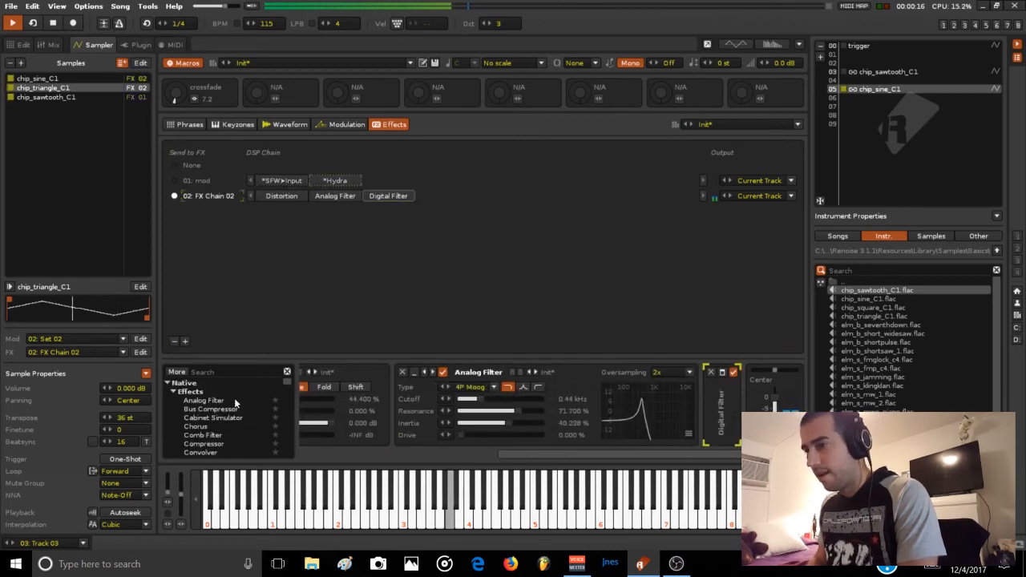
pyautogui.press('space')
pyautogui.scroll(-2, 221, 420)
pyautogui.scroll(-2, 204, 425)
pyautogui.moveTo(201, 435); pyautogui.dragTo(443, 194)
pyautogui.press('space')
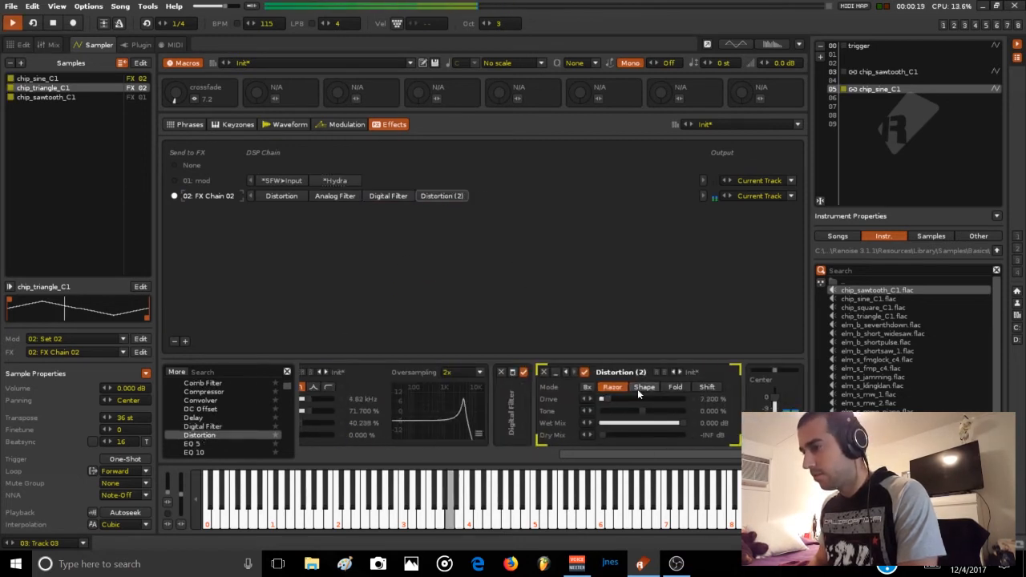
# Try Shape mode on the second Distortion, settle on Razor with 13.2% drive, and transpose chip_triangle_C1 to 24 st while auditioning
pyautogui.click(644, 386)
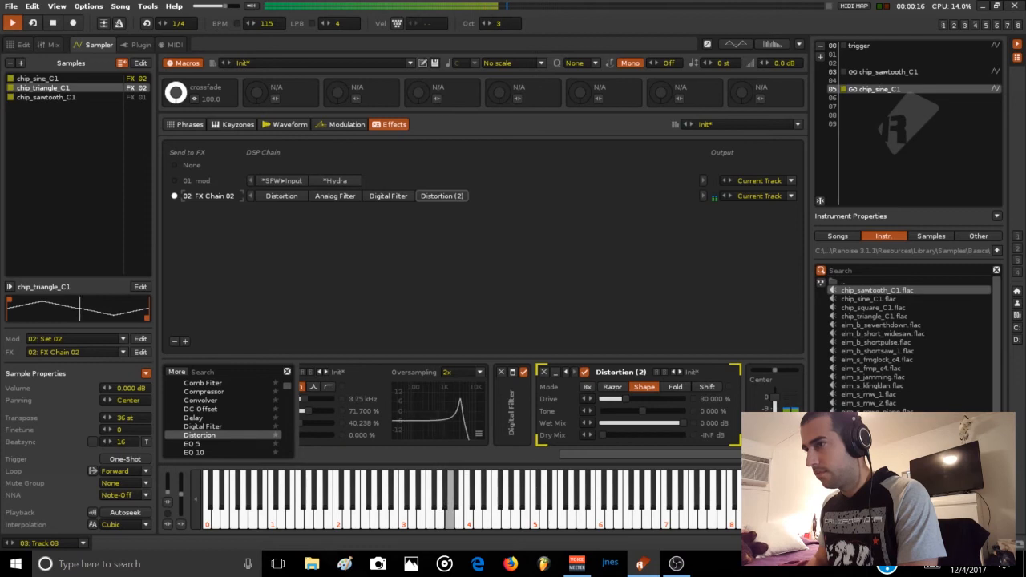
pyautogui.click(585, 386)
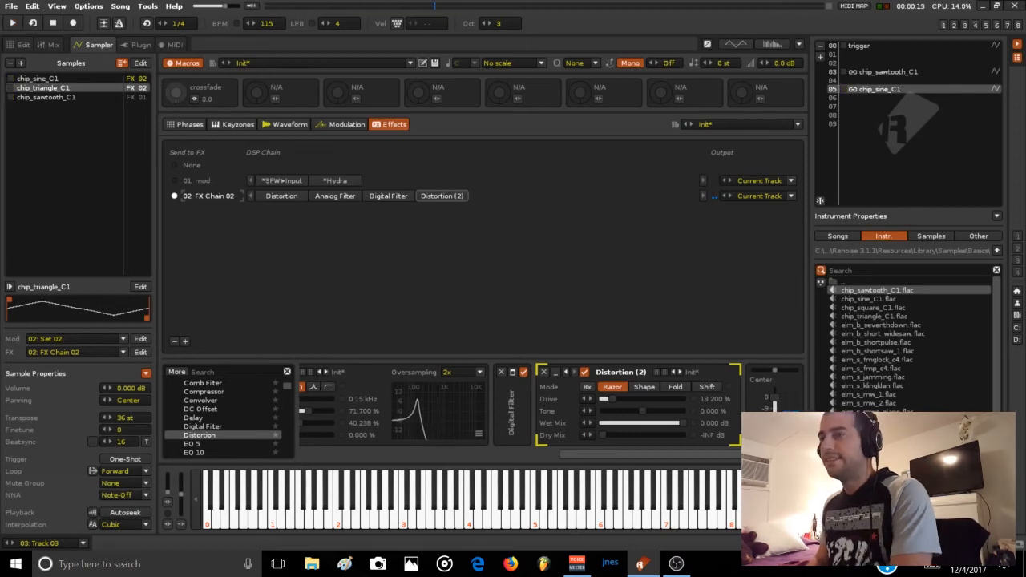
pyautogui.press('space')
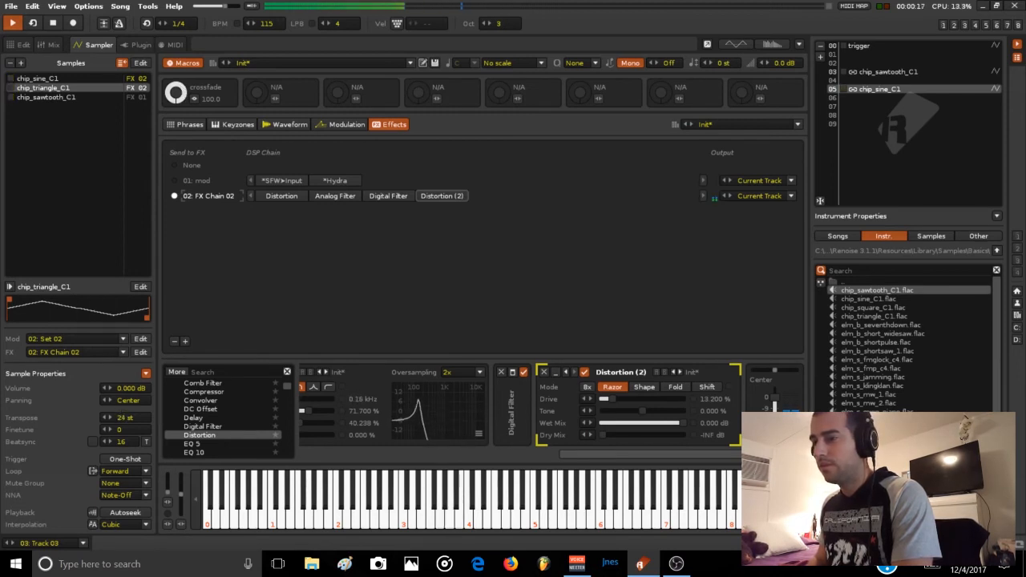
pyautogui.press('space')
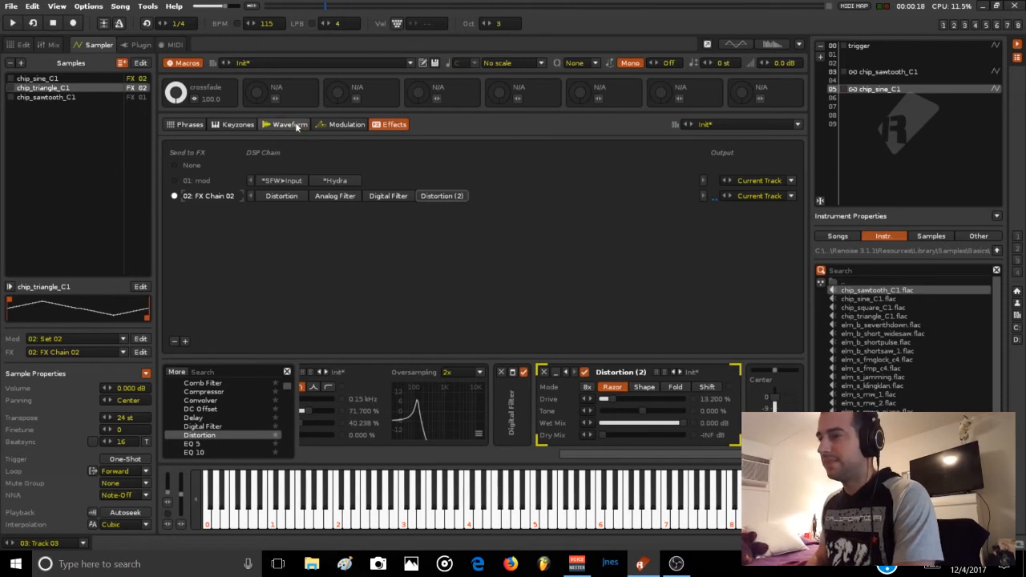
# Replace the chip_triangle_C1 sample with chip_square_C1.flac in the waveform editor and start playback
pyautogui.click(279, 128)
pyautogui.moveTo(880, 308); pyautogui.dragTo(411, 270)
pyautogui.press('space')
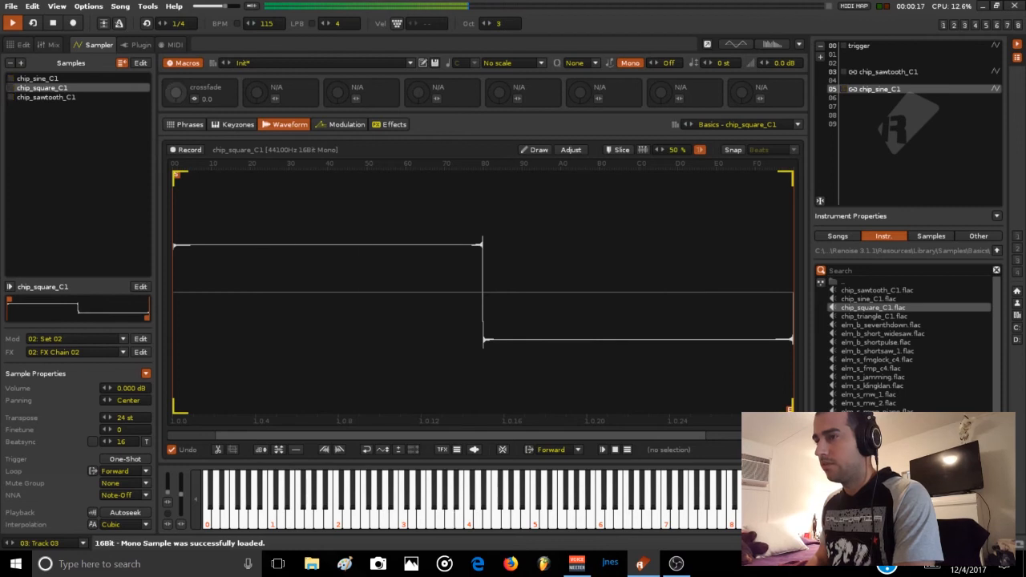
# Audition the square wave by sweeping the crossfade macro up to about 100 and back to 0 during playback
pyautogui.click(327, 128)
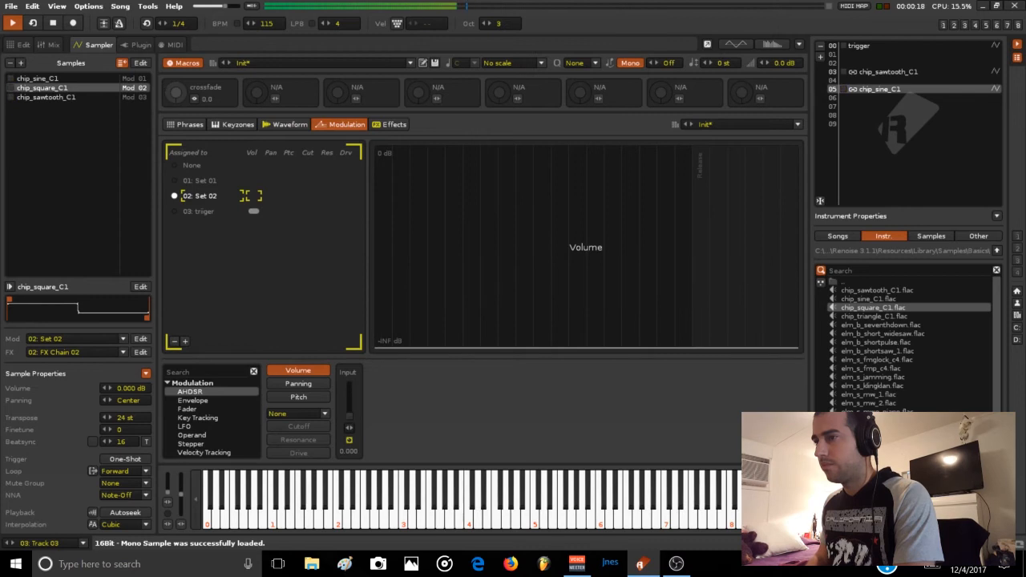
pyautogui.moveTo(177, 92); pyautogui.dragTo(177, 24)
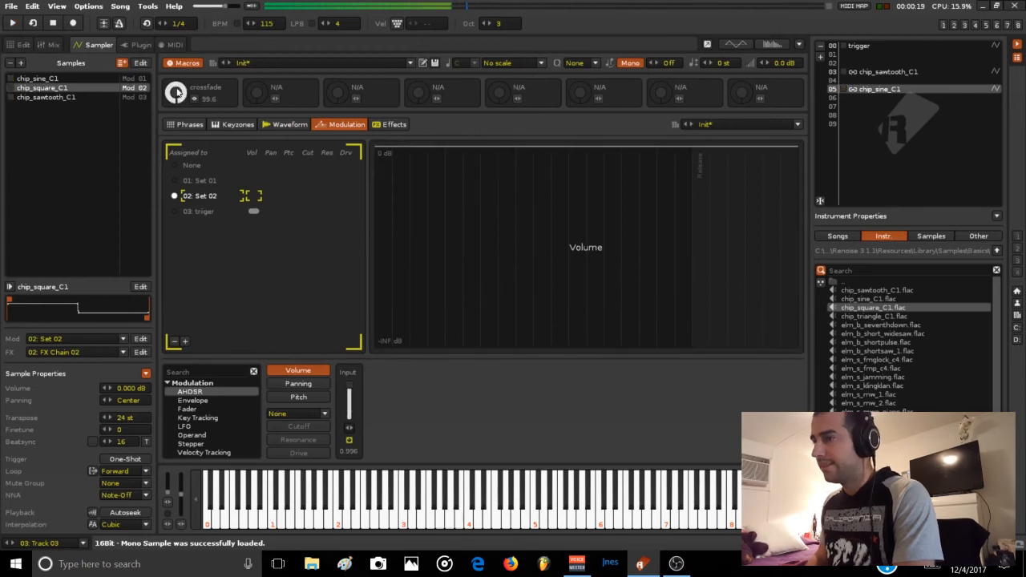
pyautogui.click(391, 125)
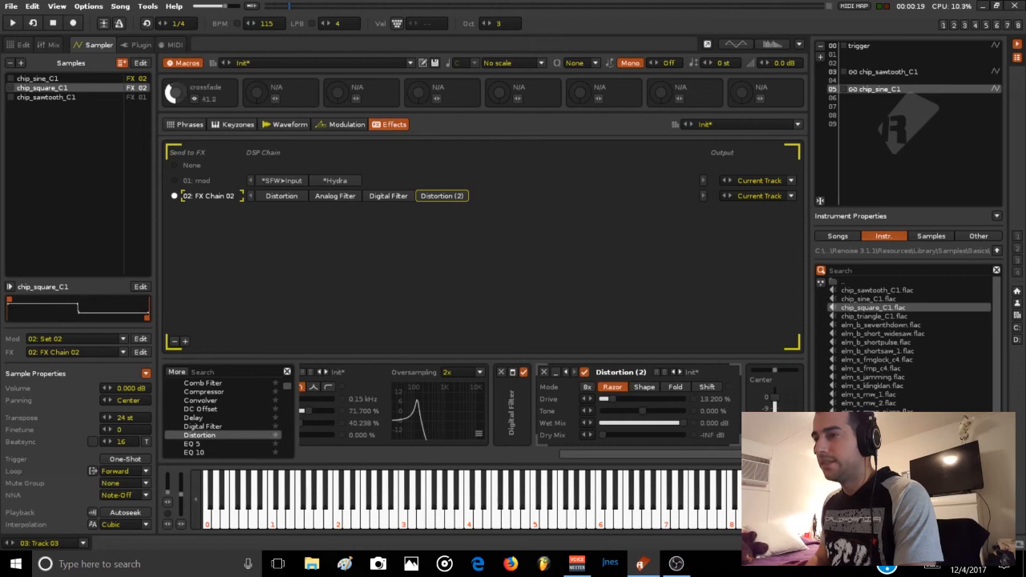
pyautogui.press('space')
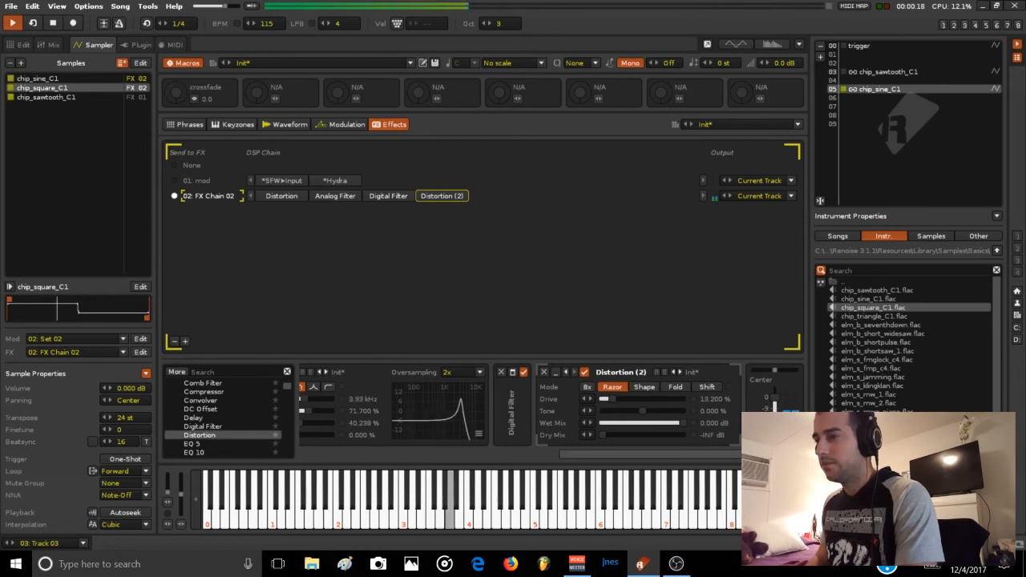
# Insert a Chorus between the first Distortion and the Analog Filter, set its Dry/Wet to 4%, and audition it with notes
pyautogui.scroll(2, 223, 431)
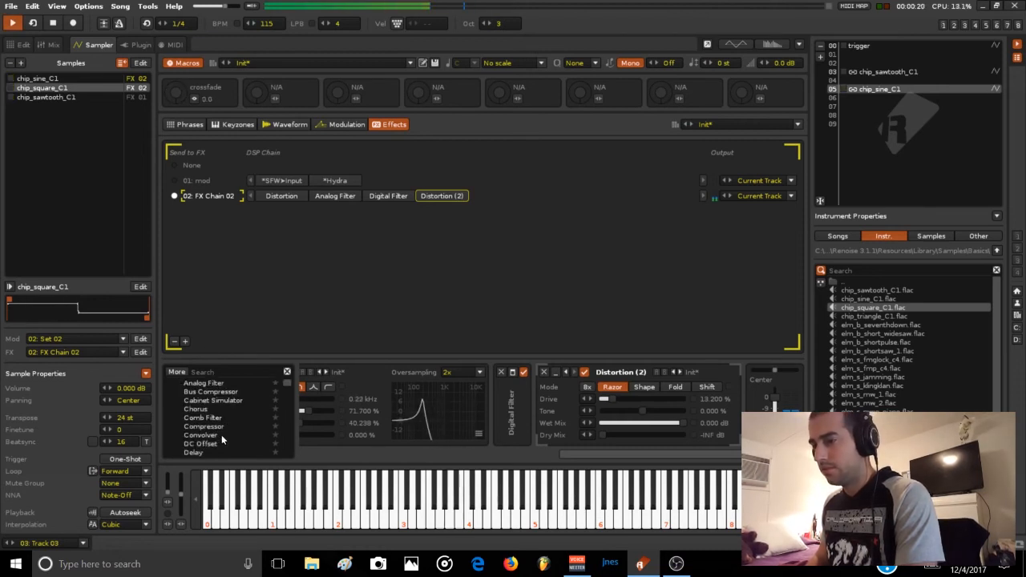
pyautogui.moveTo(202, 408)
pyautogui.mouseDown()
pyautogui.moveTo(405, 204)
pyautogui.moveTo(314, 198)
pyautogui.mouseUp()
pyautogui.moveTo(501, 435); pyautogui.dragTo(476, 436)
pyautogui.press('space')
pyautogui.press('n')
pyautogui.press('e')
pyautogui.press('n')
pyautogui.press('e')
pyautogui.press('i')
pyautogui.press('n')
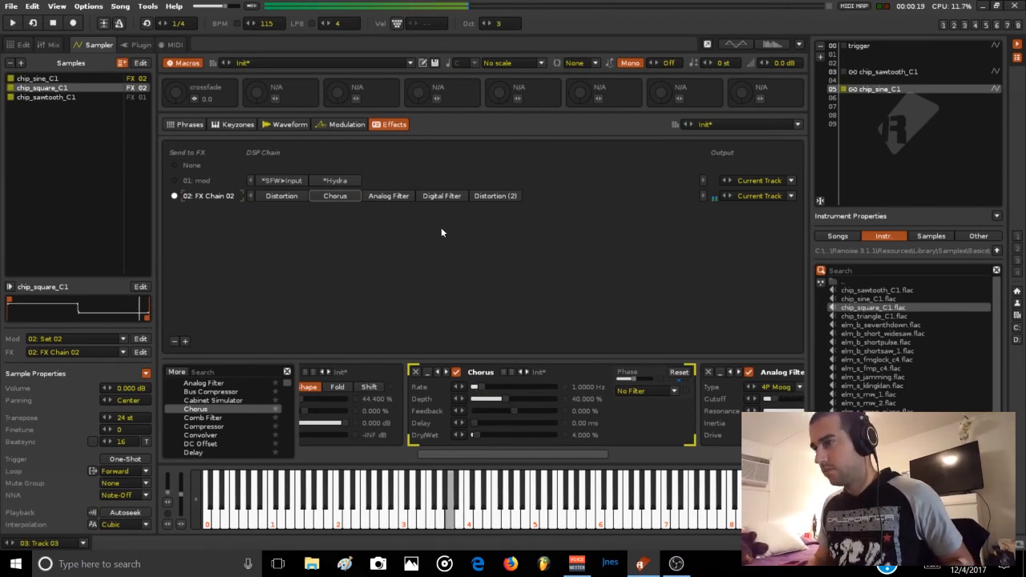
pyautogui.press('e')
# Copy the Analog Filter in FX Chain 02 to the end of the chain, after the second Distortion
pyautogui.click(387, 199)
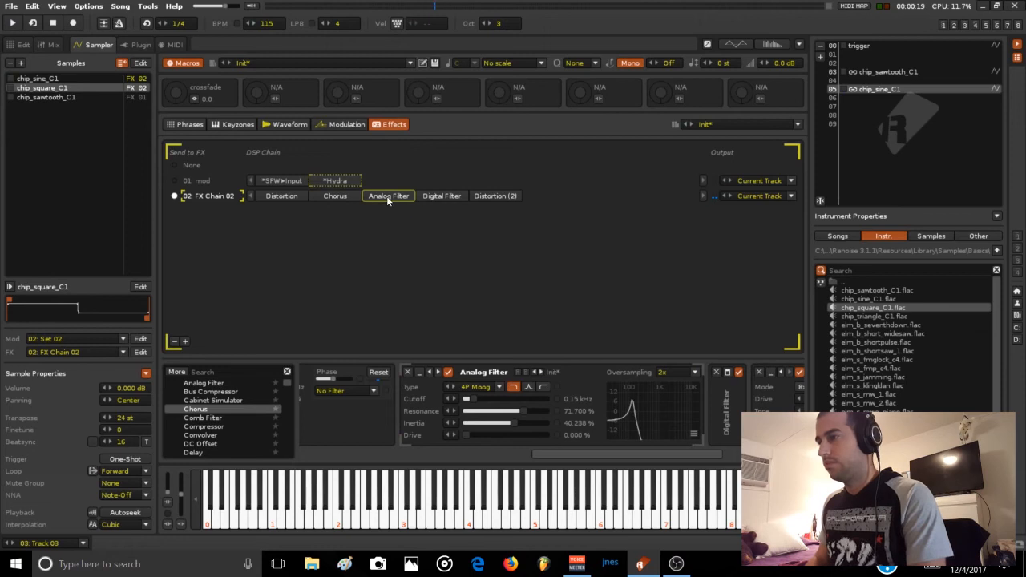
pyautogui.moveTo(388, 195); pyautogui.dragTo(560, 199)
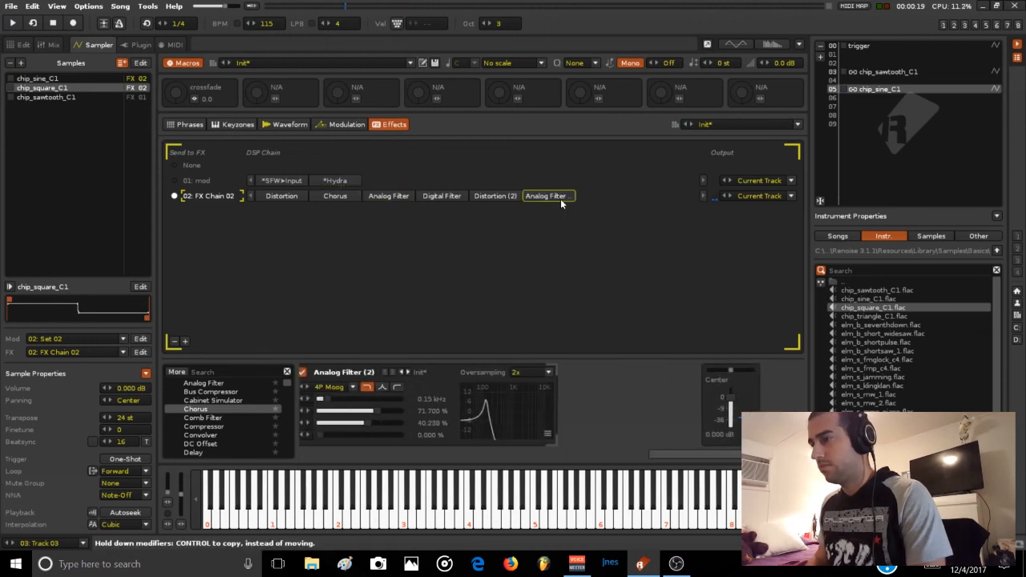
# Route the Hydra's Out 3 to the copied Analog Filter's Cutoff in FX Chain 02 with a maximum of 3.64 kHz
pyautogui.click(334, 180)
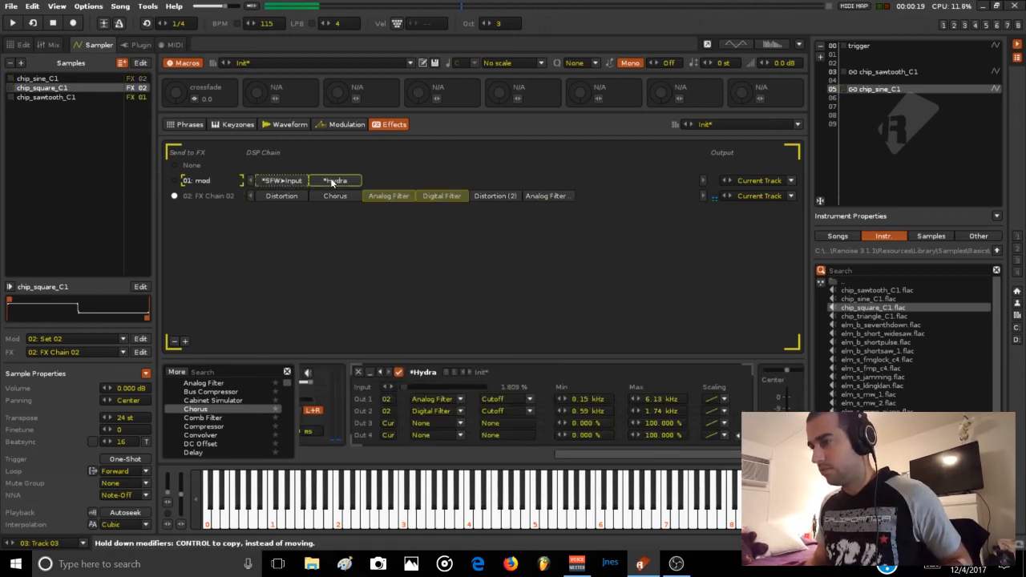
pyautogui.click(392, 422)
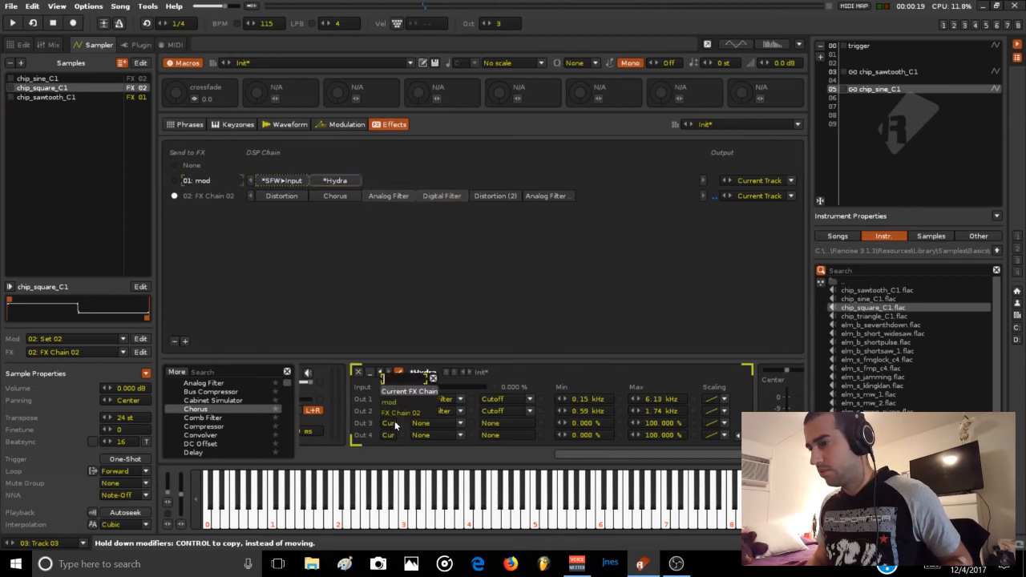
pyautogui.click(398, 412)
pyautogui.click(435, 422)
pyautogui.click(437, 404)
pyautogui.click(532, 422)
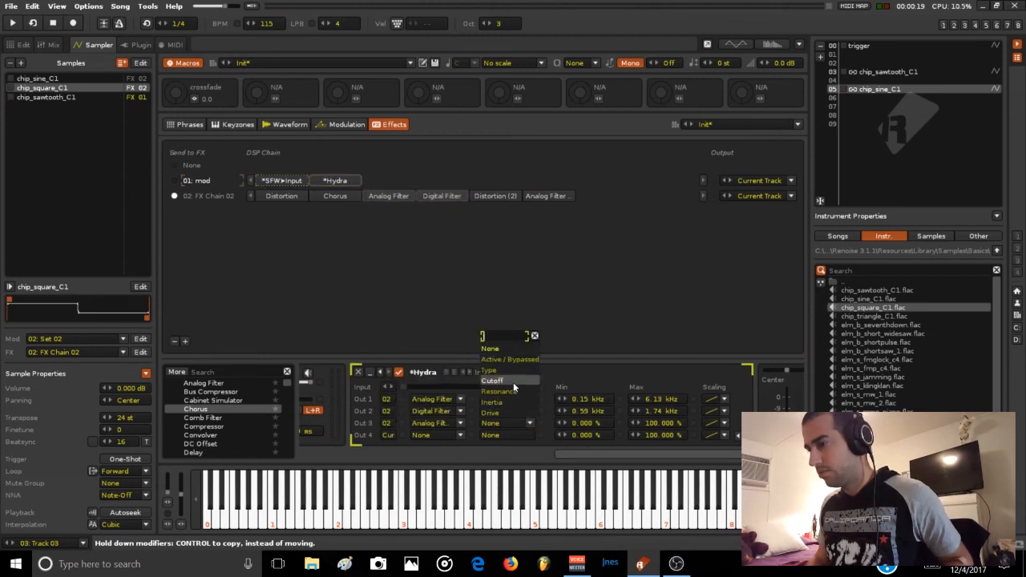
pyautogui.click(513, 382)
pyautogui.moveTo(662, 423); pyautogui.dragTo(662, 449)
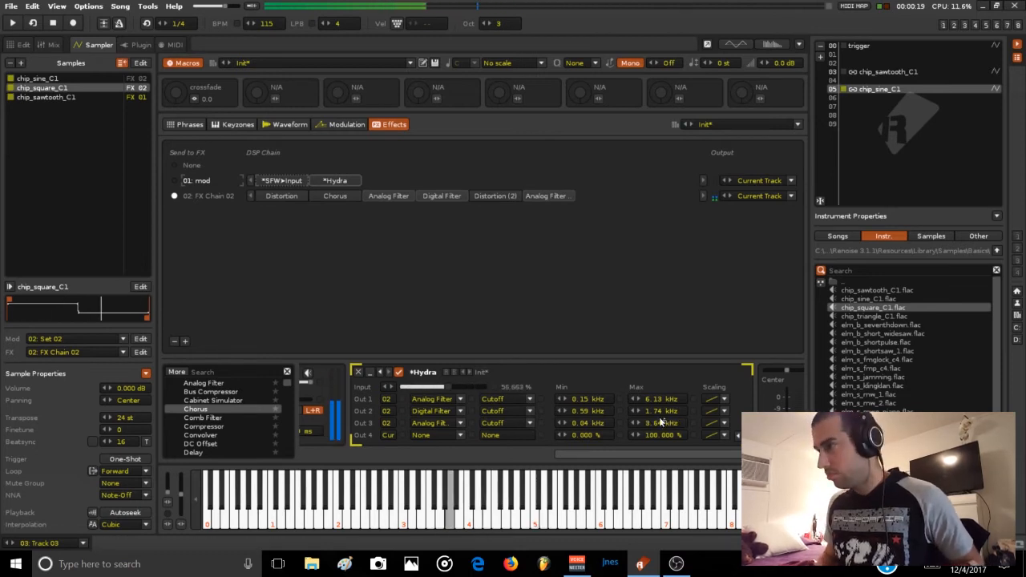
# Try the instrument at 12 st transpose and raise the copied Analog Filter's resonance to 84.9%
pyautogui.doubleClick(730, 63)
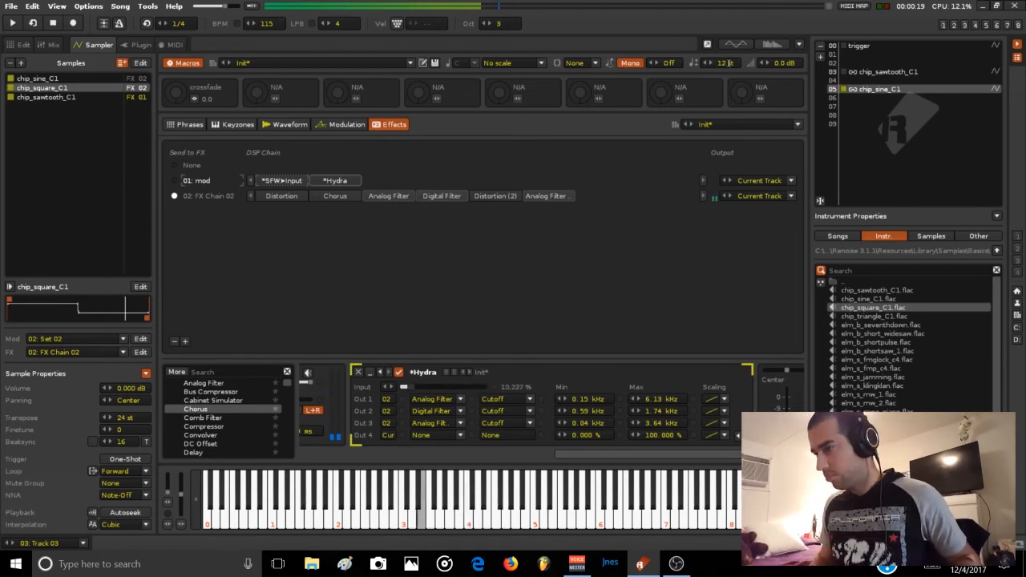
pyautogui.click(549, 196)
pyautogui.moveTo(559, 411); pyautogui.dragTo(571, 409)
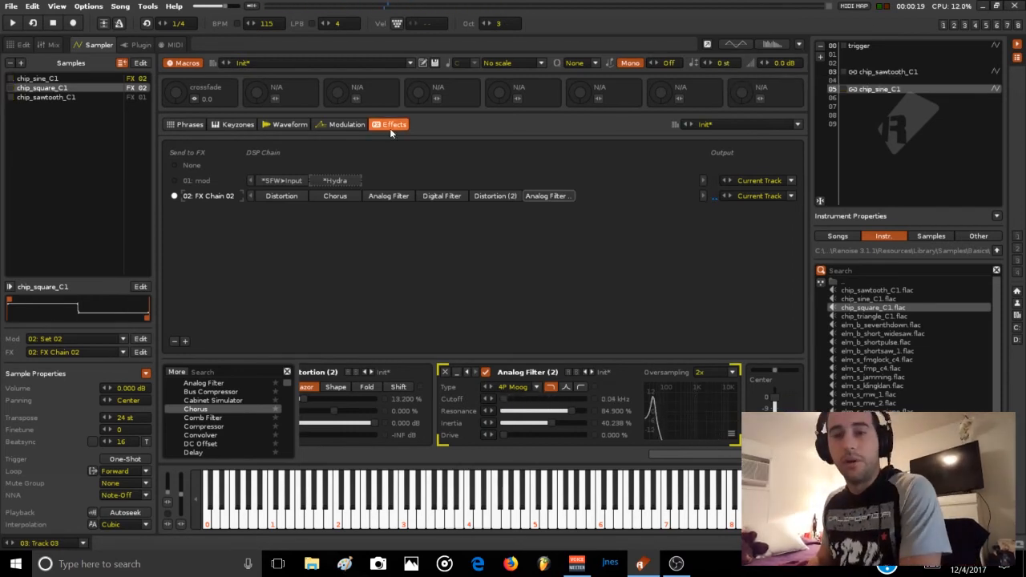
# Select empty instrument slot 06 and load the chip seq 1 preset from the Analog chords and leads folder of the User Library
pyautogui.click(885, 98)
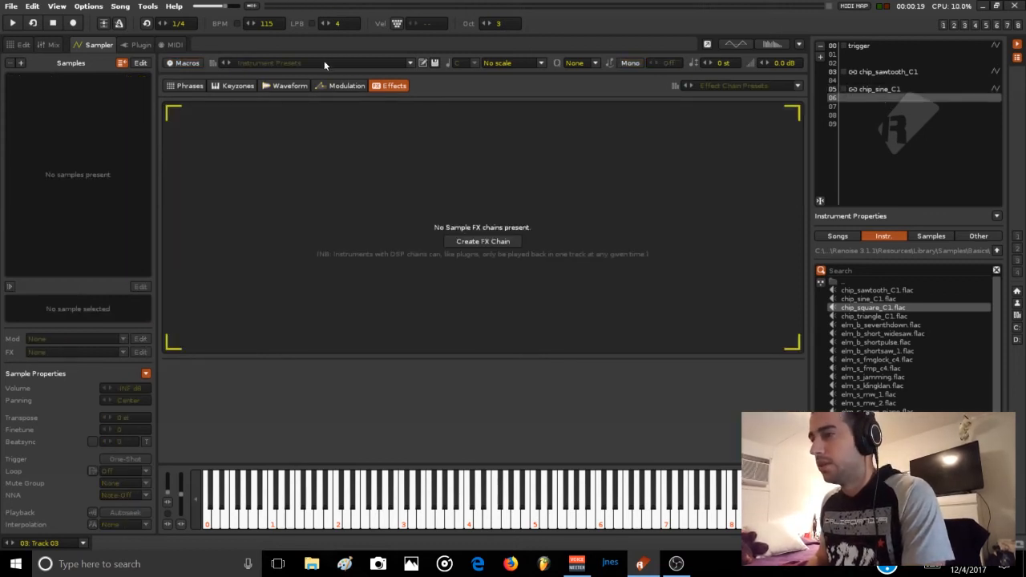
pyautogui.scroll(-5, 296, 222)
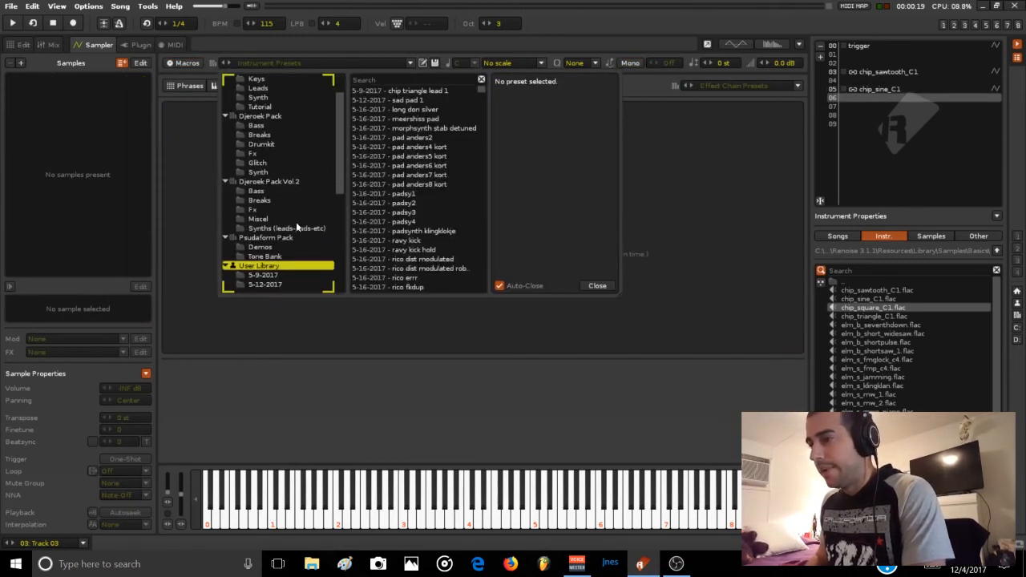
pyautogui.click(238, 200)
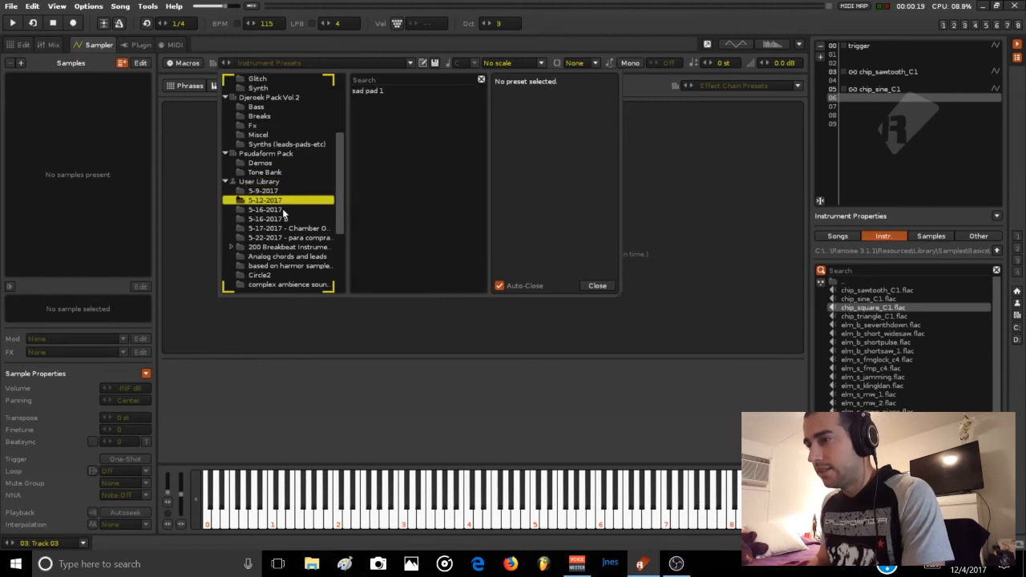
pyautogui.click(276, 227)
pyautogui.scroll(-2, 303, 226)
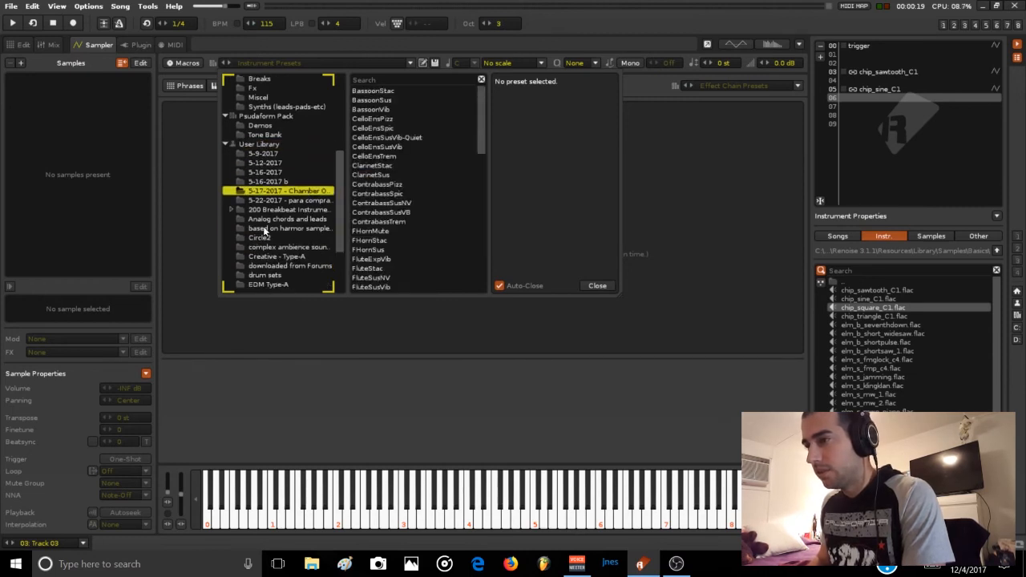
pyautogui.click(276, 227)
pyautogui.scroll(-1, 290, 209)
pyautogui.click(291, 200)
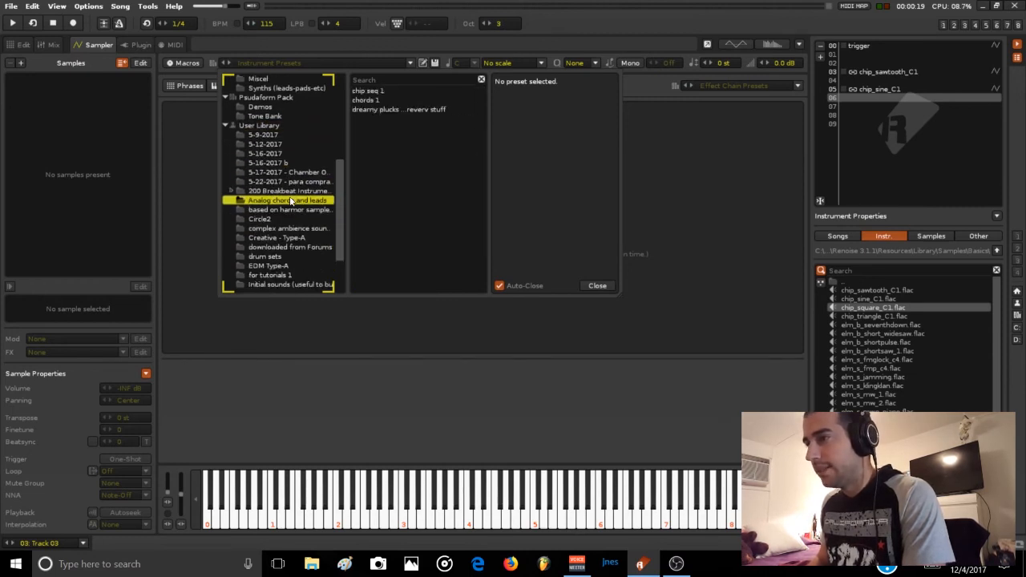
pyautogui.click(369, 89)
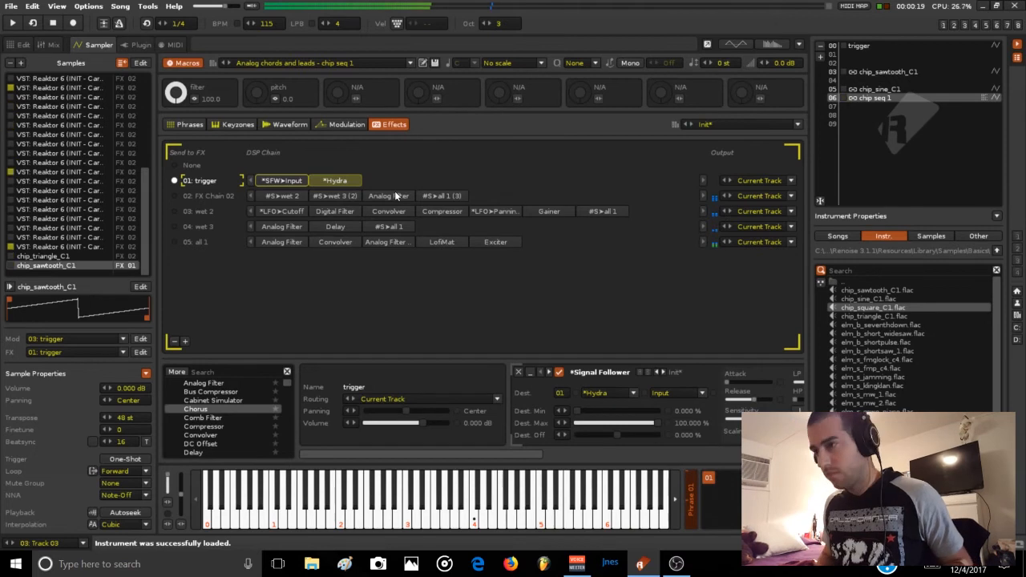
# Load the 7-21-2017 preset from the complex ambience sounds 1 folder into slot 06 and audition it
pyautogui.click(290, 62)
pyautogui.scroll(-3, 282, 228)
pyautogui.scroll(-2, 282, 229)
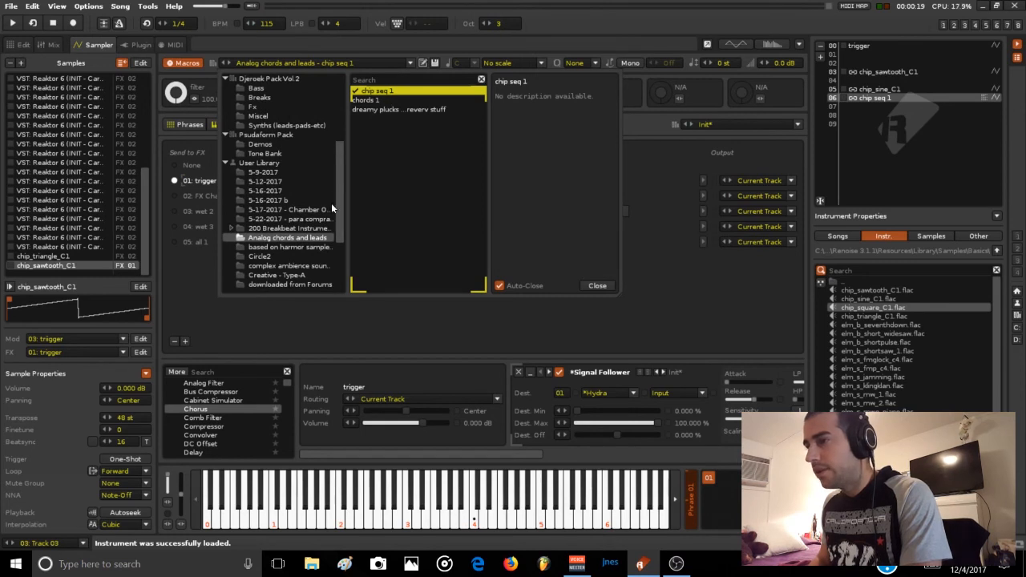
pyautogui.scroll(-1, 311, 234)
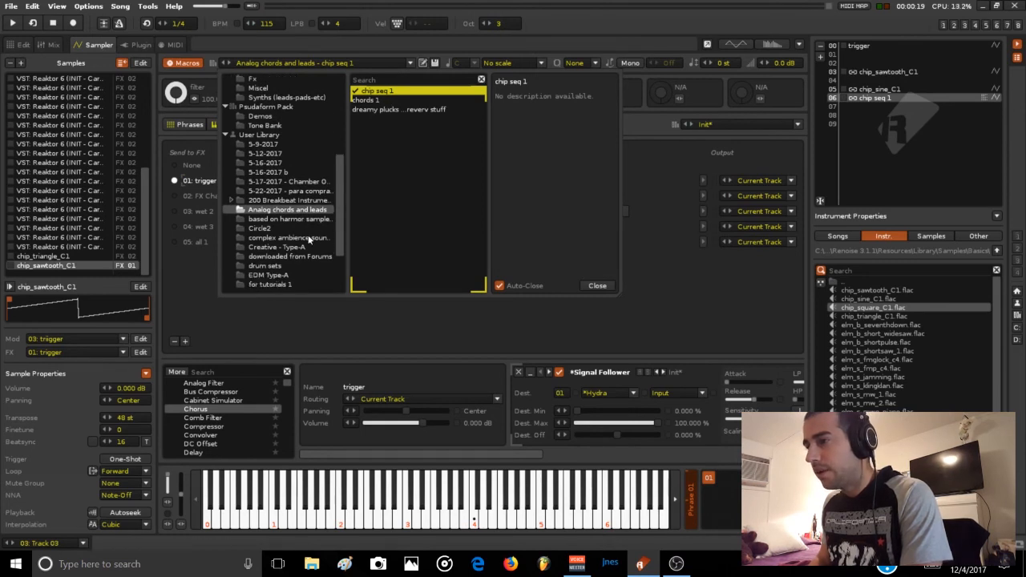
pyautogui.click(307, 236)
pyautogui.click(371, 93)
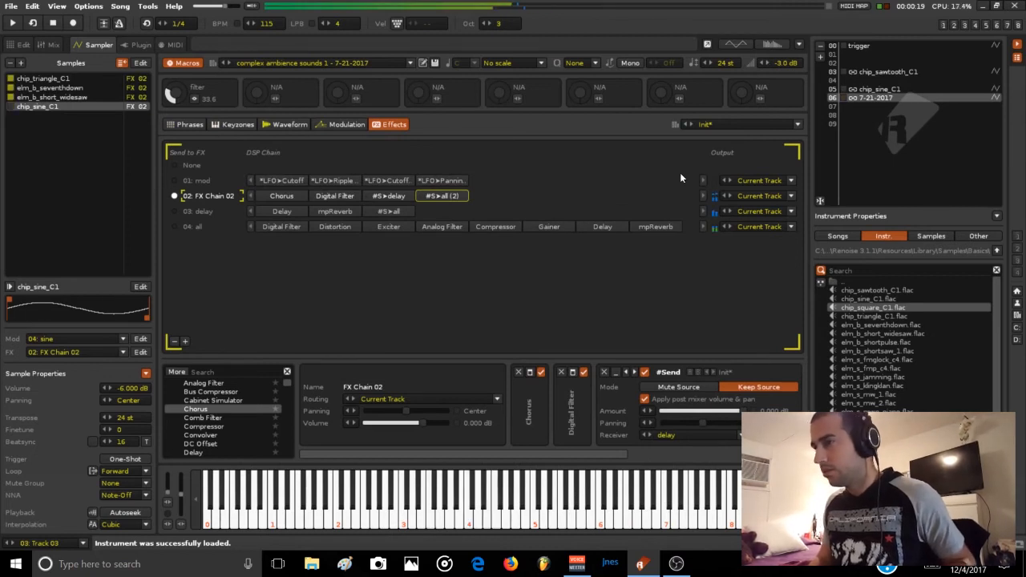
pyautogui.click(55, 26)
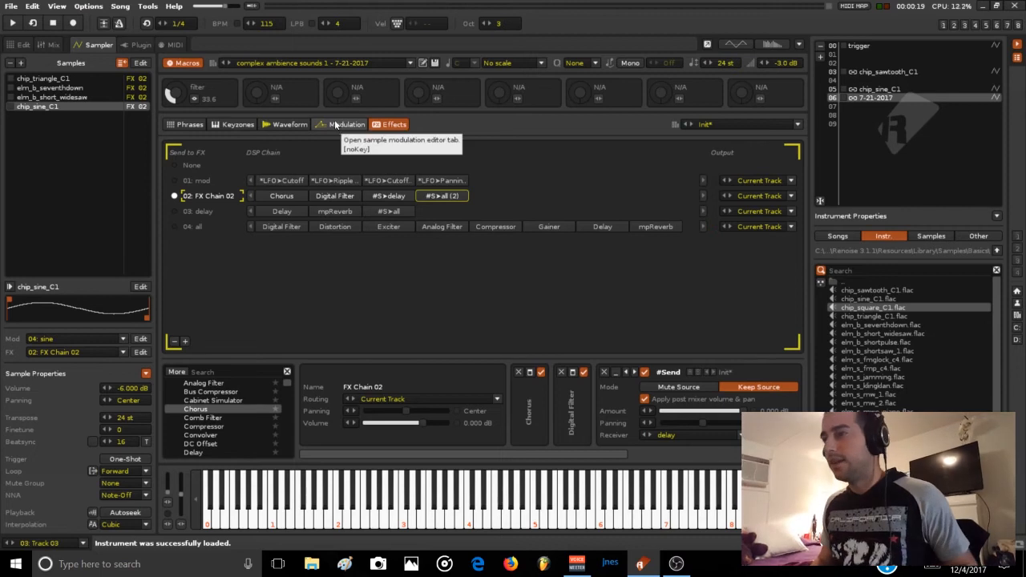
# Show the waveform of chip_sine_C1 and audition the 7-21-2017 preset with a series of notes
pyautogui.click(289, 125)
pyautogui.press('e')
pyautogui.press('b')
pyautogui.press('q')
pyautogui.press('i')
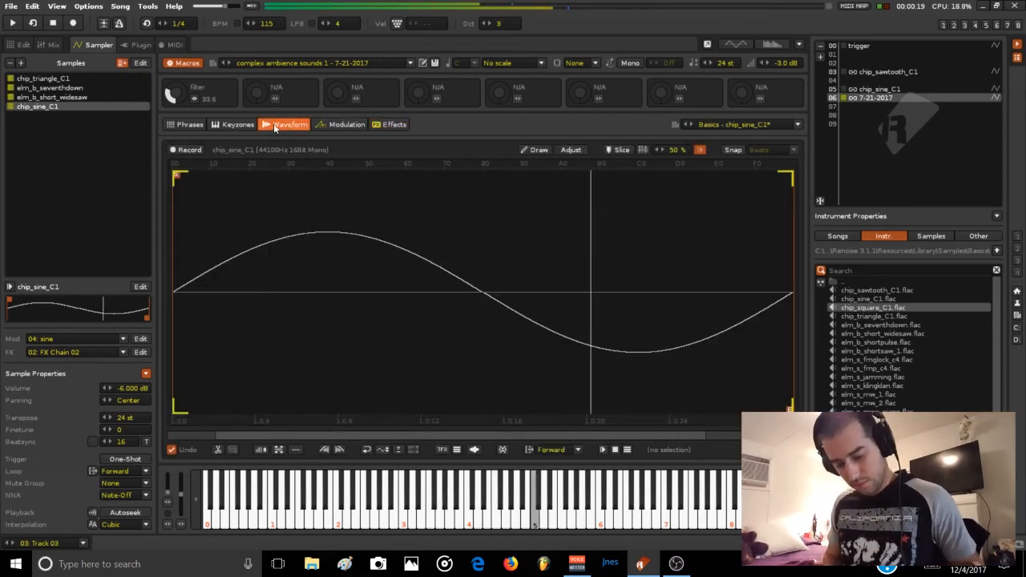
pyautogui.press('n')
pyautogui.press('5')
pyautogui.press('c')
pyautogui.press('c')
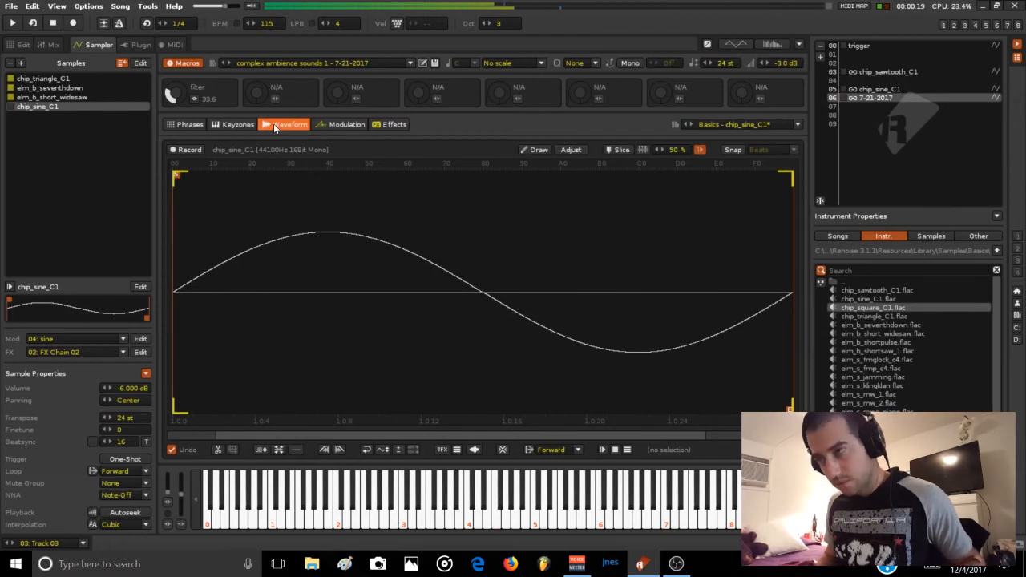
pyautogui.press('c')
# Raise the filter macro to about 95 and audition the preset with notes
pyautogui.moveTo(176, 95); pyautogui.dragTo(178, 92)
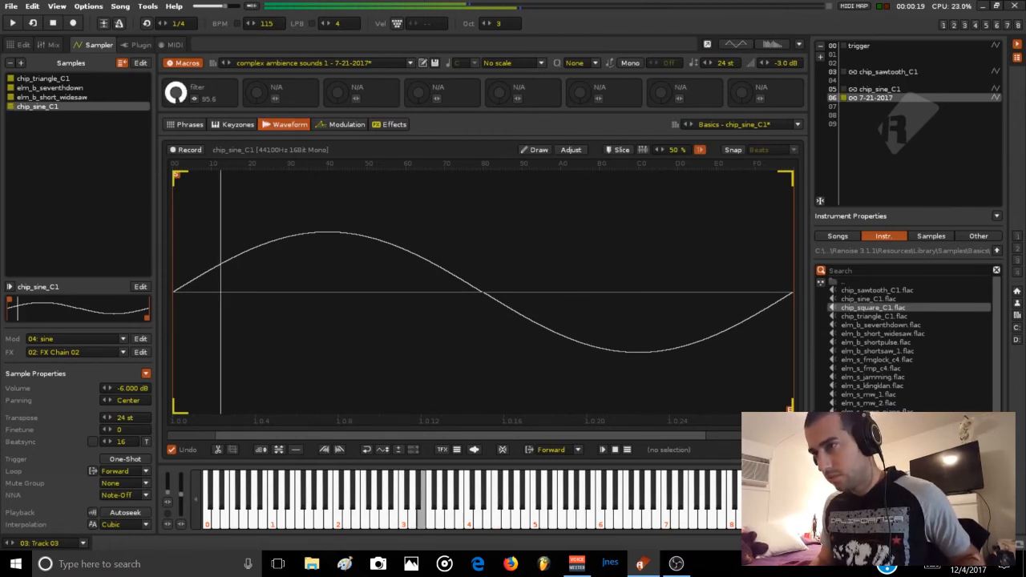
pyautogui.press('i')
pyautogui.press('r')
pyautogui.press('v')
pyautogui.press('y')
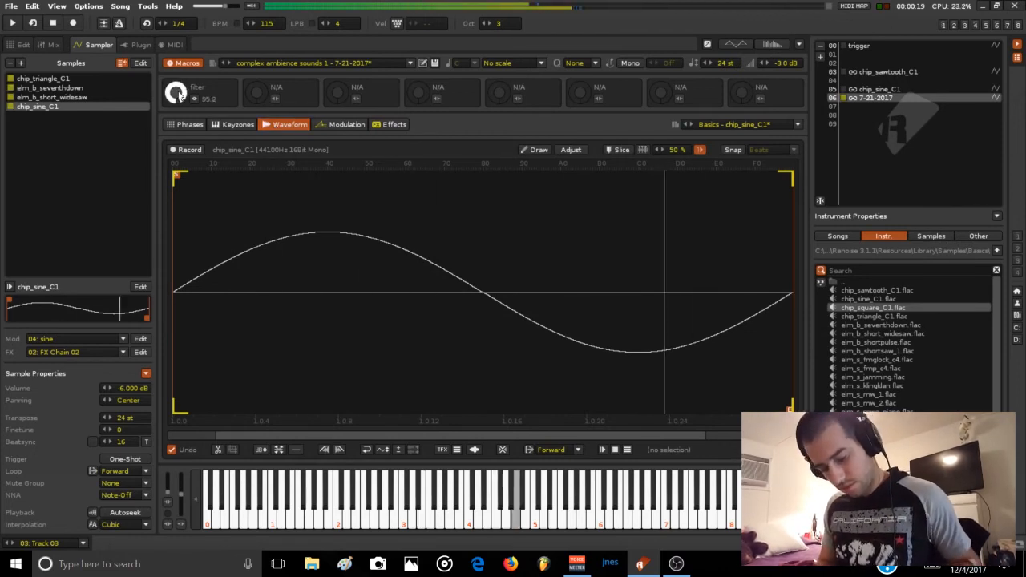
pyautogui.press('n')
pyautogui.press('n')
pyautogui.press('m')
pyautogui.press('q')
pyautogui.press('n')
pyautogui.press('e')
# Set the filter macro to about 70 and play further low and high notes to audition the sound
pyautogui.moveTo(177, 94); pyautogui.dragTo(179, 70)
pyautogui.press('i')
pyautogui.press('t')
pyautogui.press('t')
pyautogui.press('e')
pyautogui.press('u')
pyautogui.press('5')
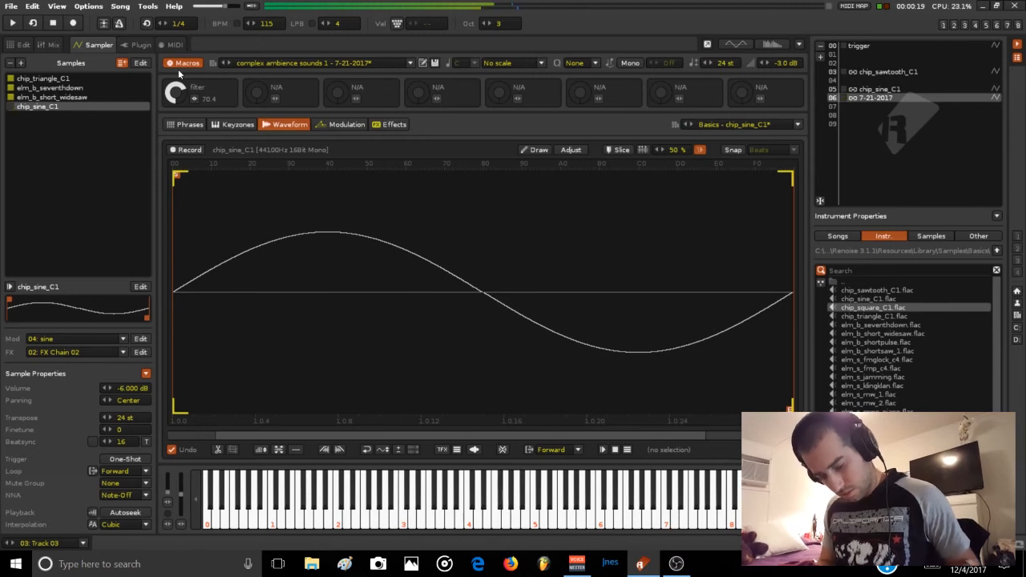
pyautogui.press(']')
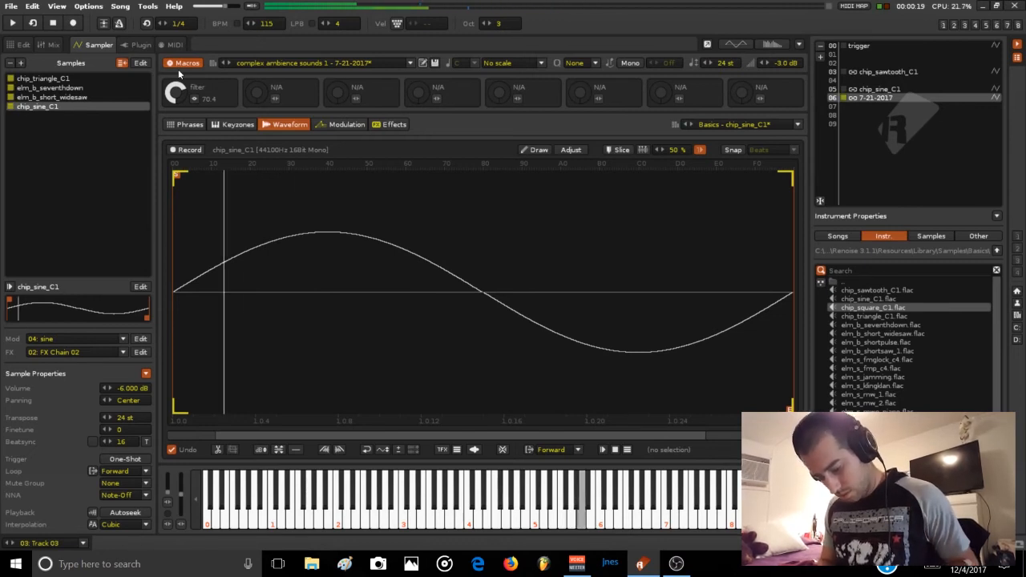
pyautogui.press(']')
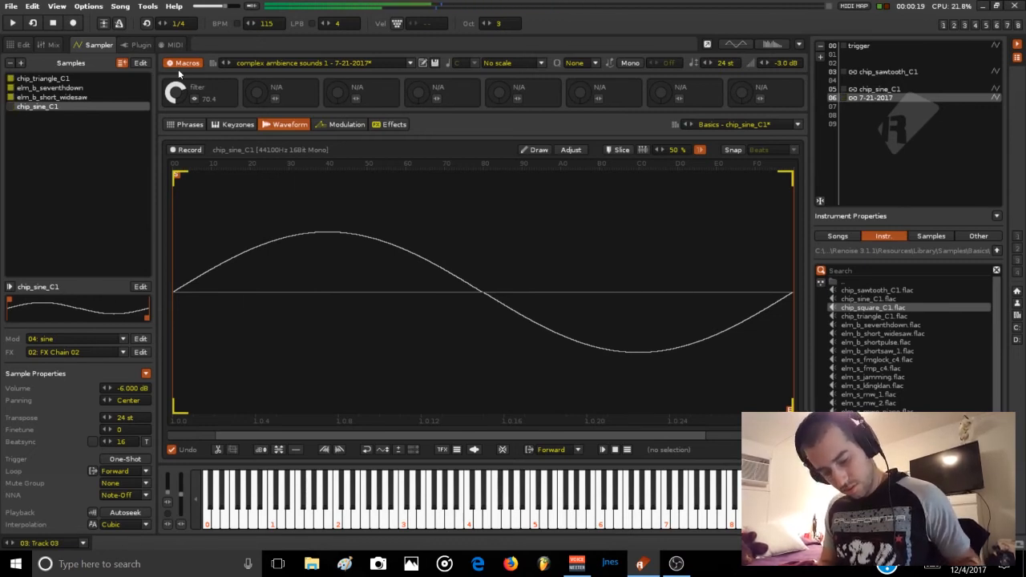
pyautogui.press('e')
pyautogui.press('e')
pyautogui.press('p')
pyautogui.press(']')
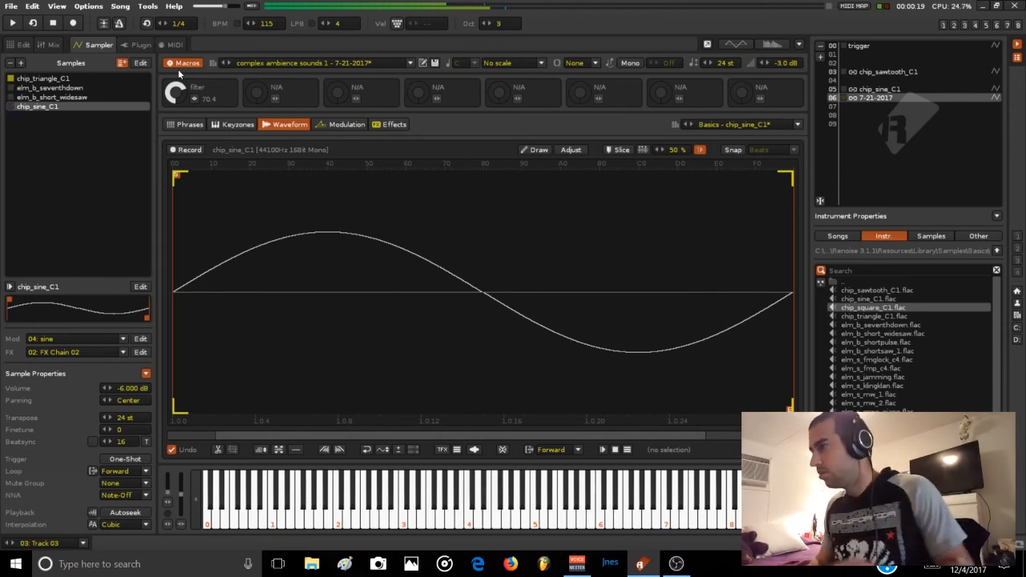
# Load the bass deep sound 1 preset and audition it while moving its first macro
pyautogui.click(229, 63)
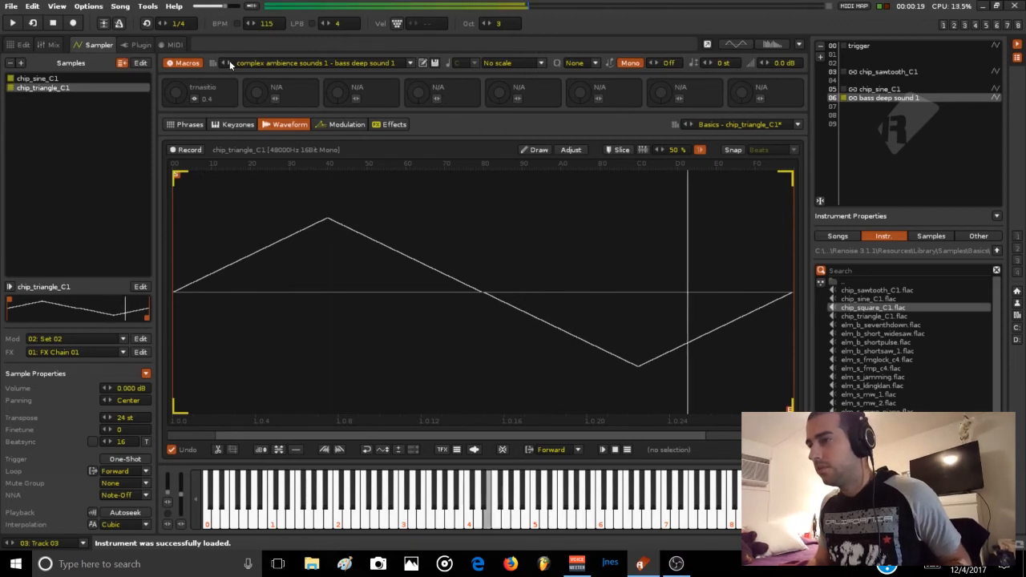
pyautogui.moveTo(175, 94)
pyautogui.mouseDown()
pyautogui.moveTo(176, 40)
pyautogui.moveTo(176, 93)
pyautogui.mouseUp()
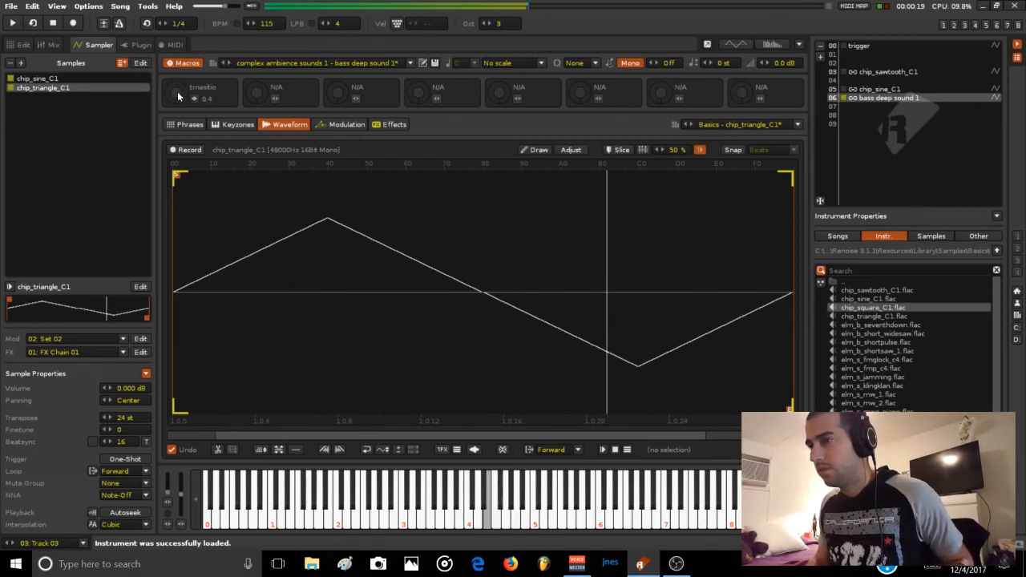
# Load the dubbed sub - Type-A preset, audition its move me macro with notes, and show its effects chain
pyautogui.click(230, 63)
pyautogui.moveTo(175, 94)
pyautogui.mouseDown()
pyautogui.moveTo(175, 142)
pyautogui.moveTo(176, 90)
pyautogui.mouseUp()
pyautogui.press('e')
pyautogui.press('t')
pyautogui.press('u')
pyautogui.press('t')
pyautogui.press('t')
pyautogui.press('y')
pyautogui.press('p')
pyautogui.press('y')
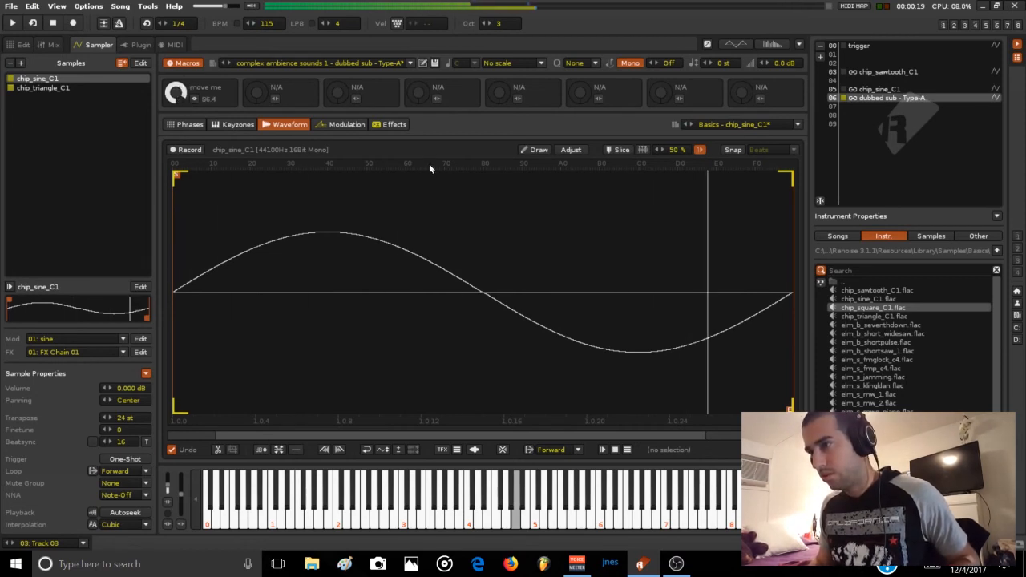
pyautogui.click(389, 124)
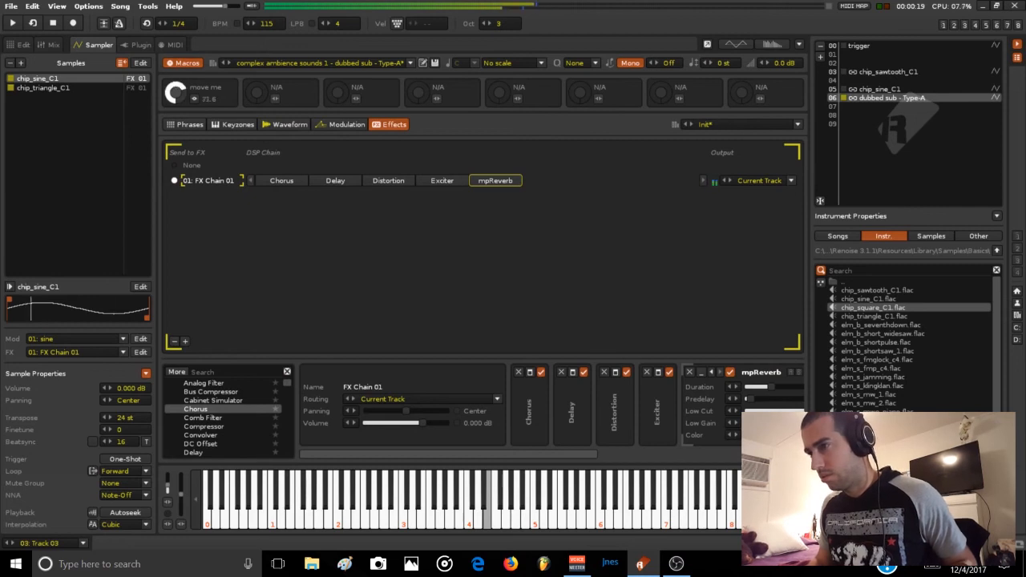
# Load the total spacey horror 1 preset and audition its stuff macro, lowering it to about 32 and raising it to 60.4
pyautogui.moveTo(182, 92)
pyautogui.mouseDown()
pyautogui.moveTo(182, 79)
pyautogui.moveTo(182, 92)
pyautogui.mouseUp()
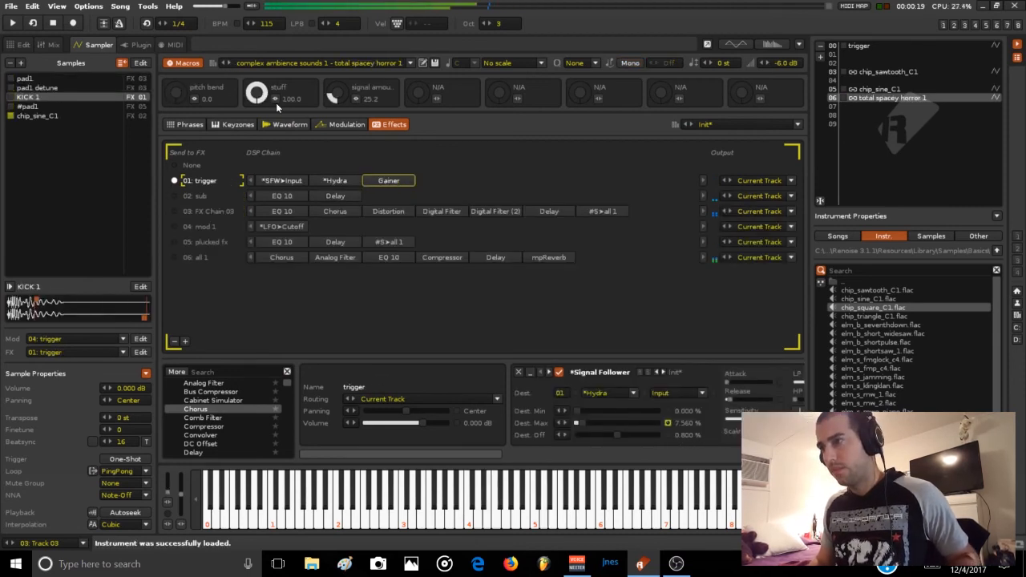
pyautogui.moveTo(256, 93); pyautogui.dragTo(256, 118)
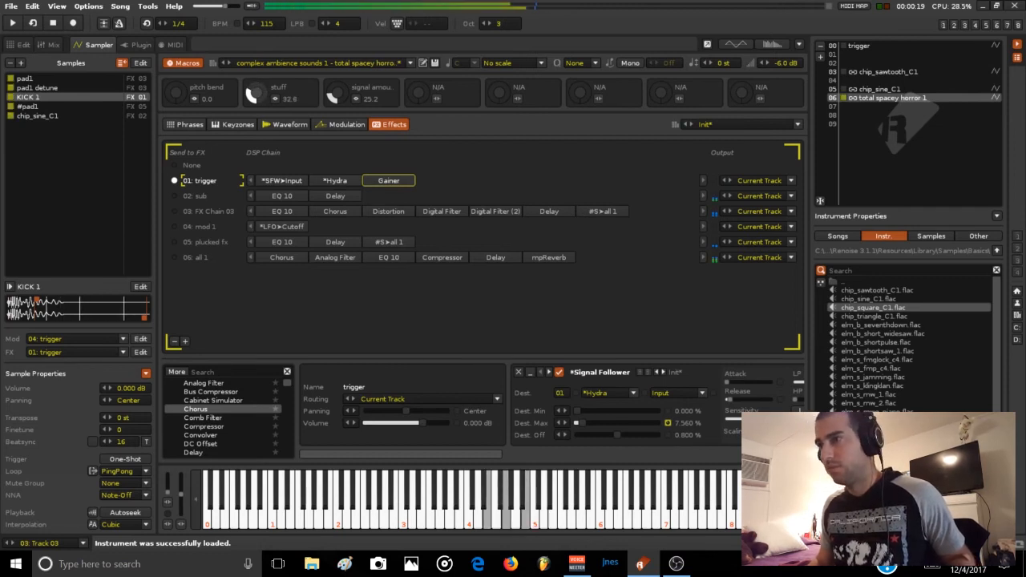
pyautogui.moveTo(261, 80); pyautogui.dragTo(264, 72)
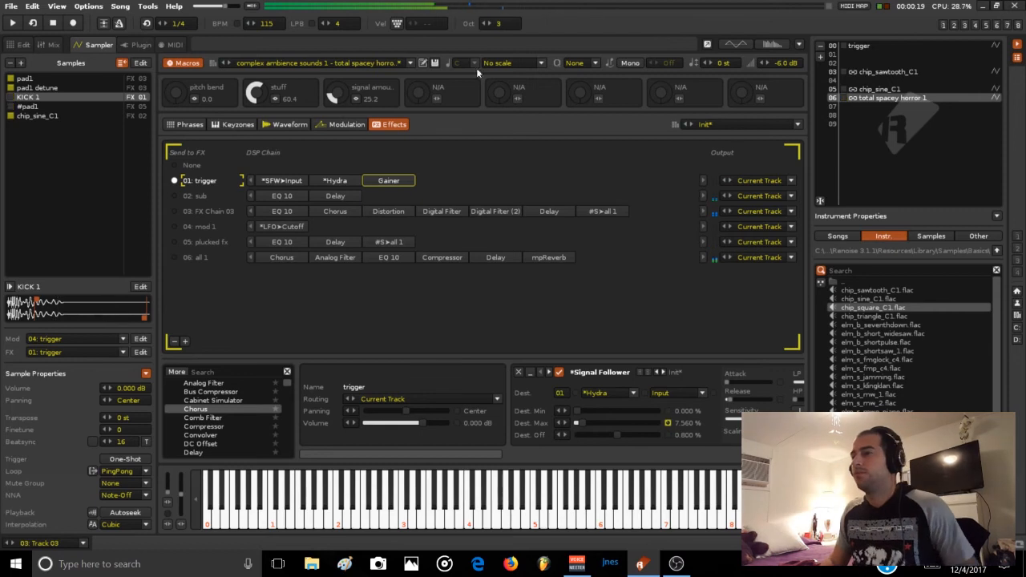
# Examine the waveforms of the KICK 1 and pad1 samples in the total spacey horror 1 preset
pyautogui.click(287, 124)
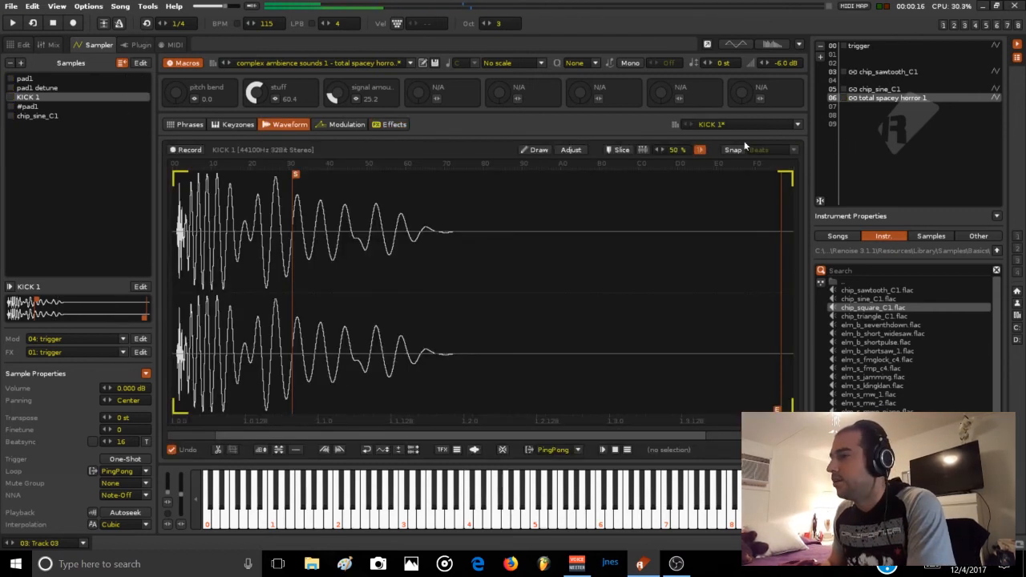
pyautogui.click(46, 80)
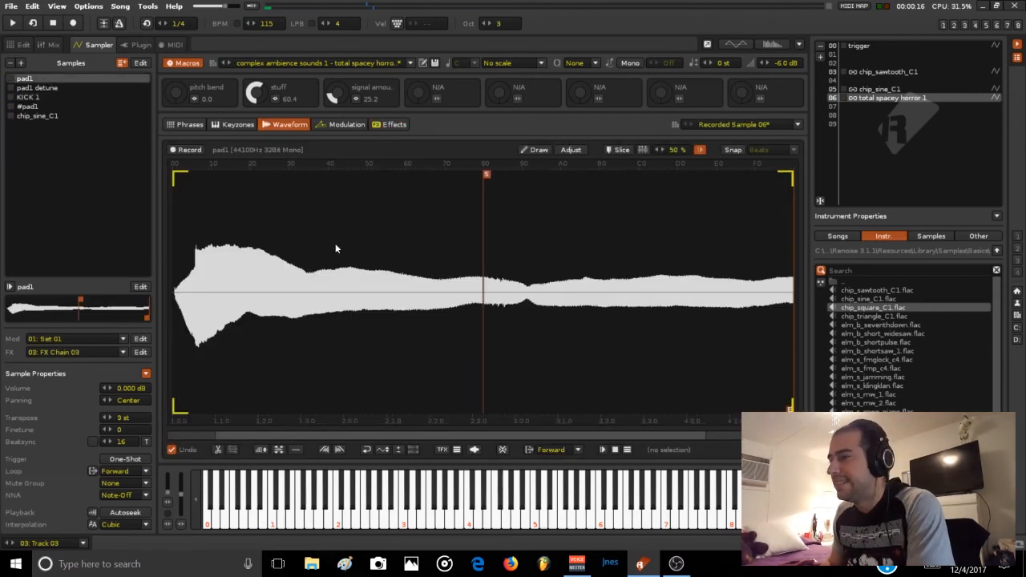
# Examine the waveforms of the pad1 detune, KICK 1, #pad1 and chip_sine_C1 samples while playing test notes
pyautogui.click(50, 89)
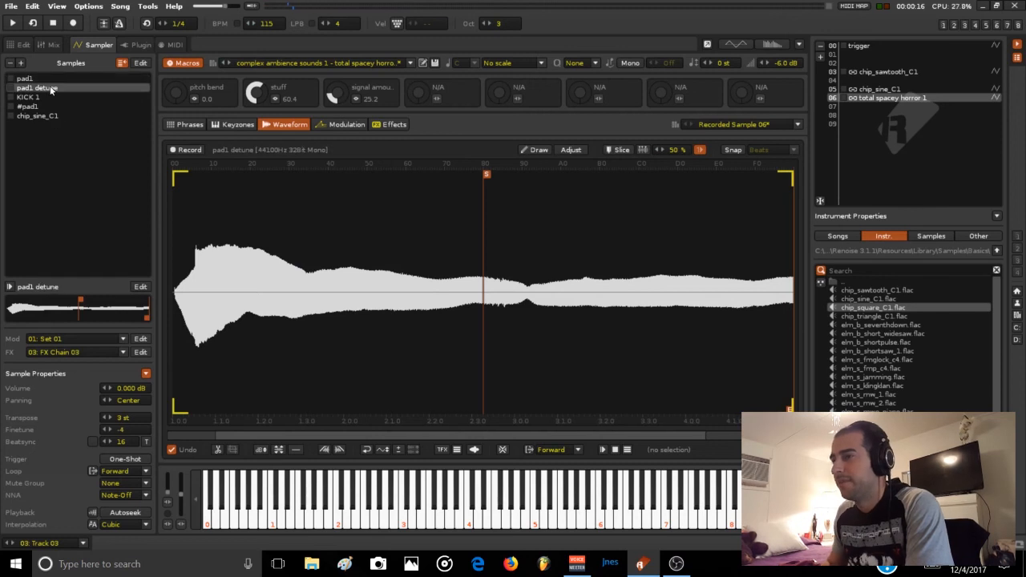
pyautogui.click(45, 98)
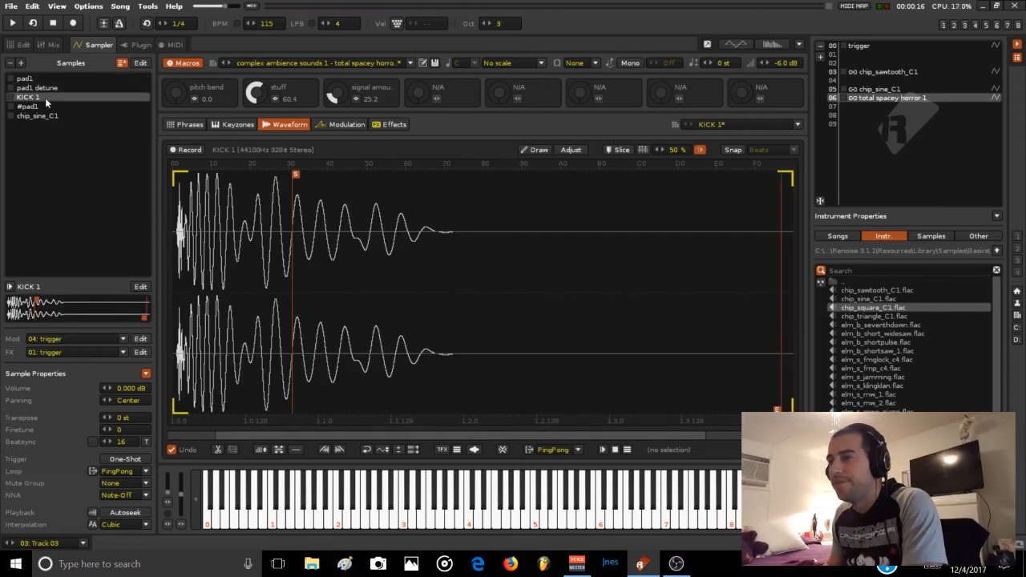
pyautogui.click(44, 105)
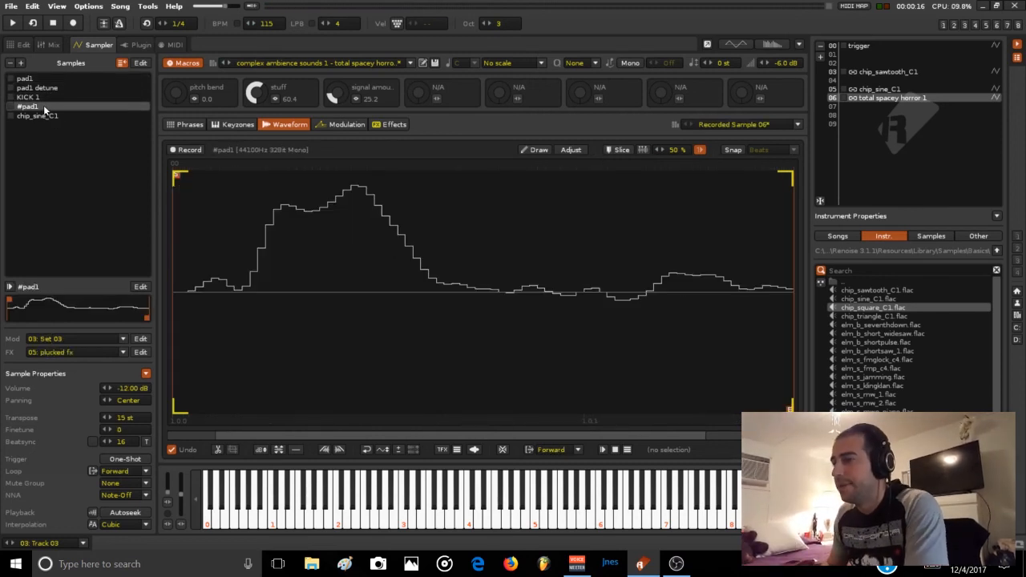
pyautogui.press('r')
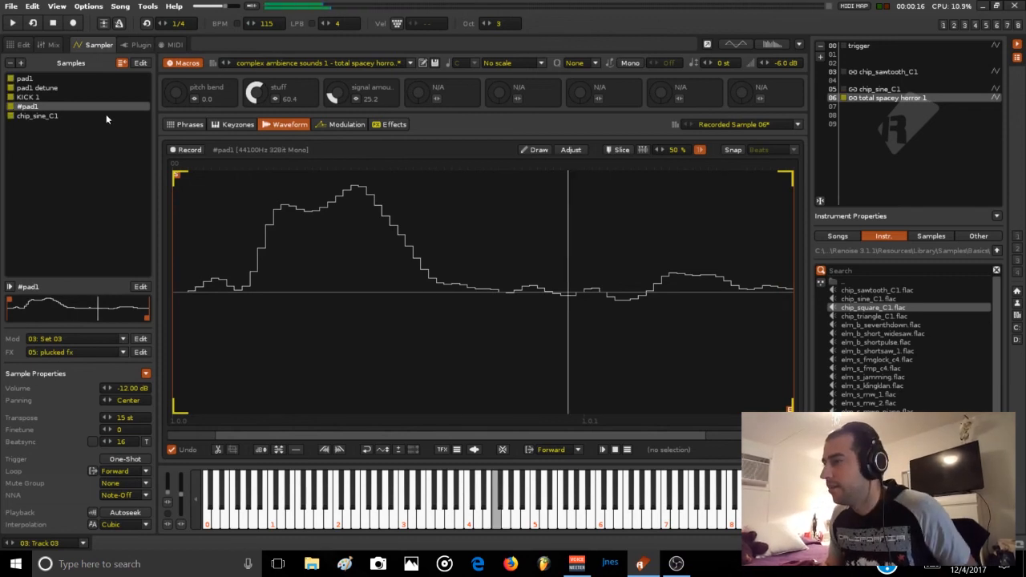
pyautogui.press('b')
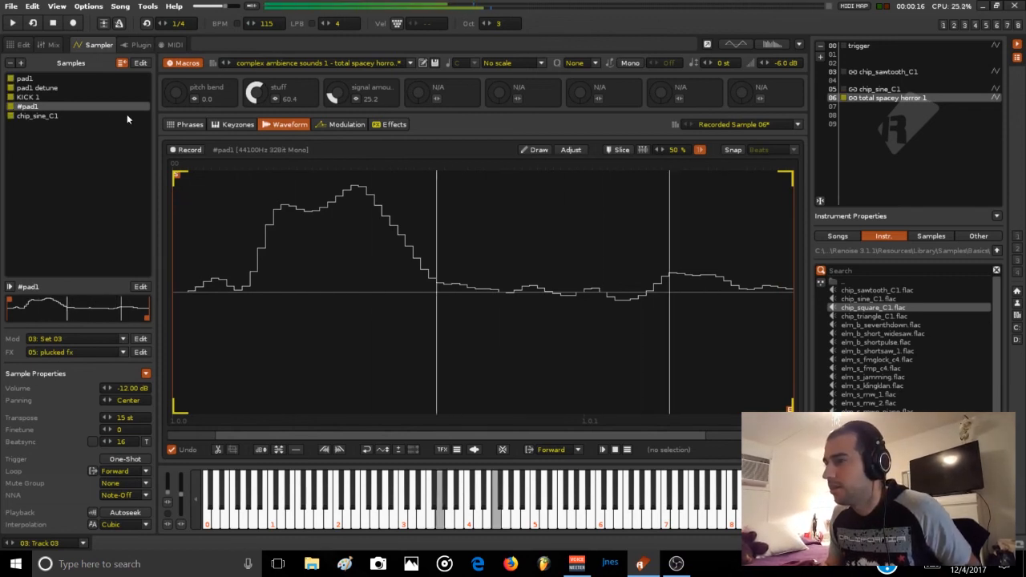
pyautogui.click(40, 115)
pyautogui.press('r')
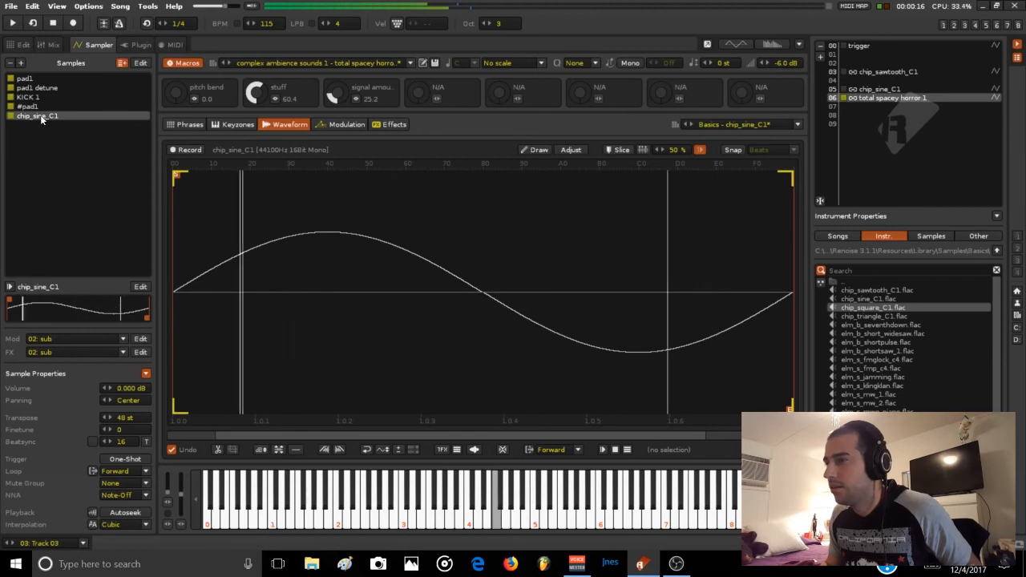
pyautogui.click(40, 107)
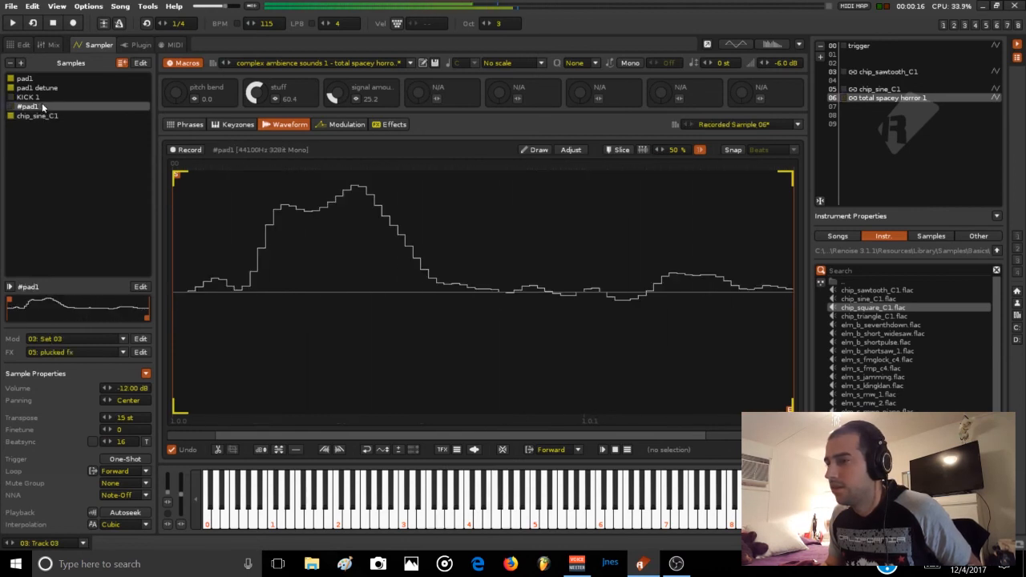
# Load the bass 1 darkness inside for dnb preset from the EDM Type-A folder of the user library and audition it
pyautogui.click(229, 63)
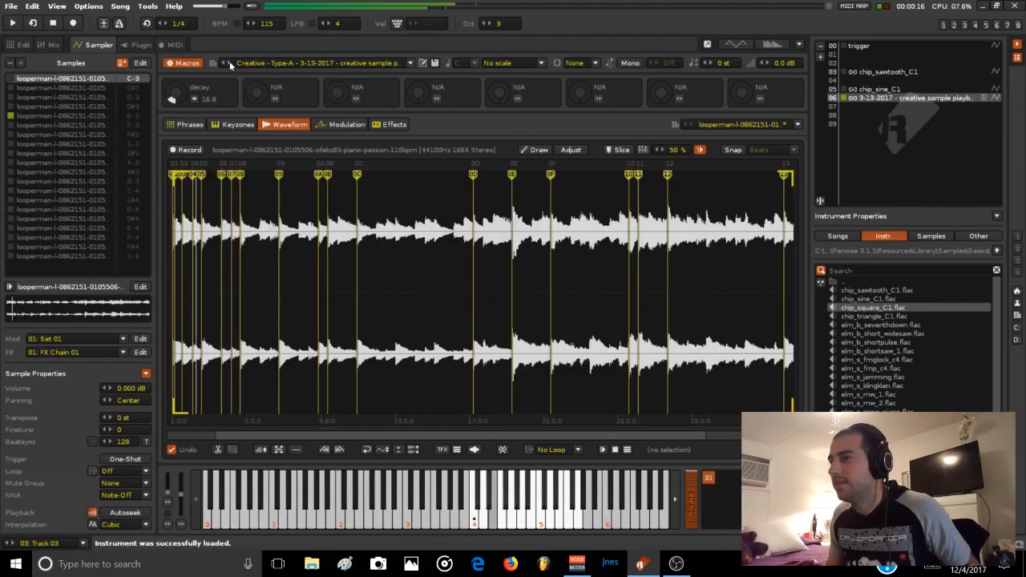
pyautogui.click(298, 62)
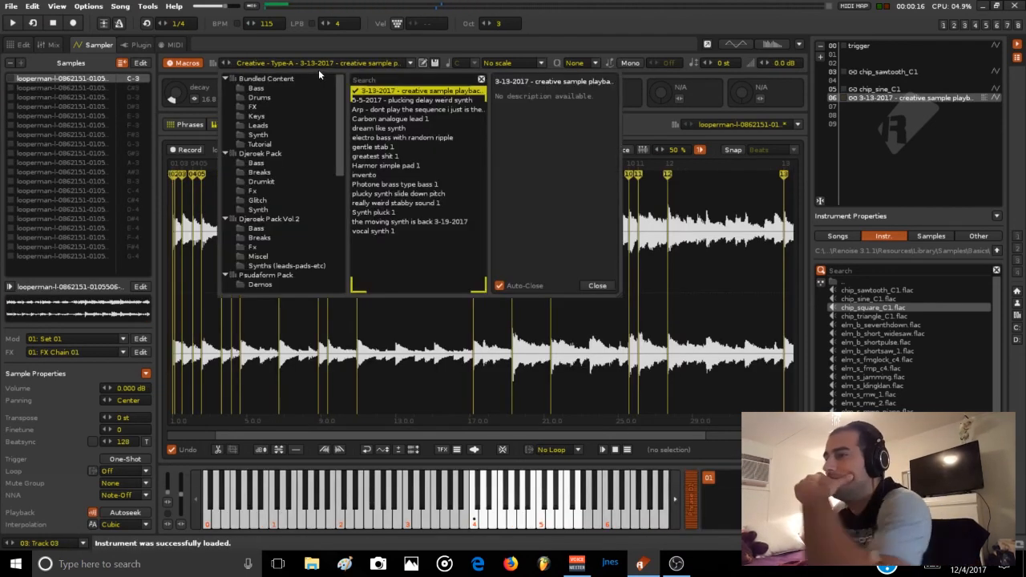
pyautogui.scroll(-7, 289, 216)
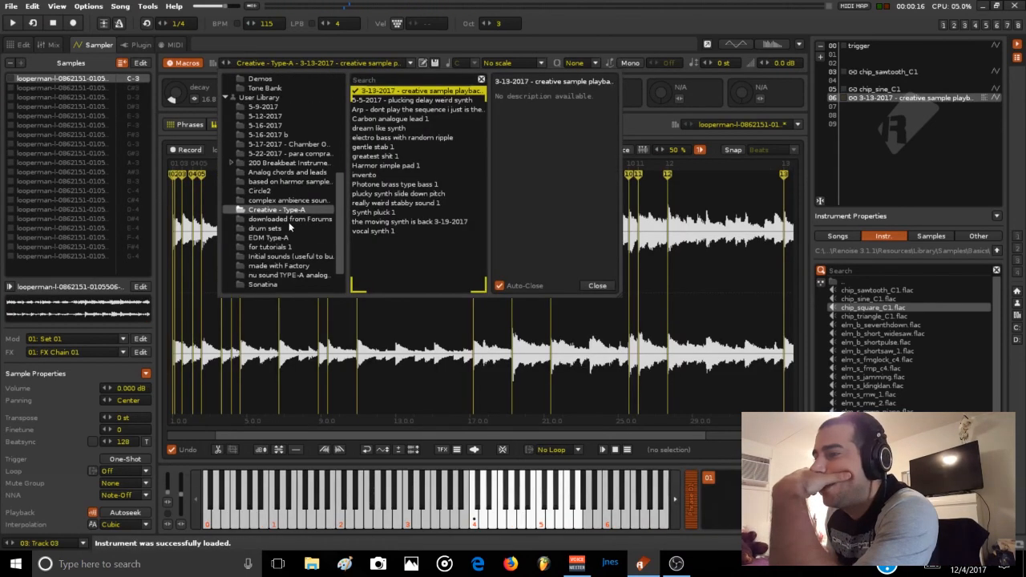
pyautogui.click(275, 239)
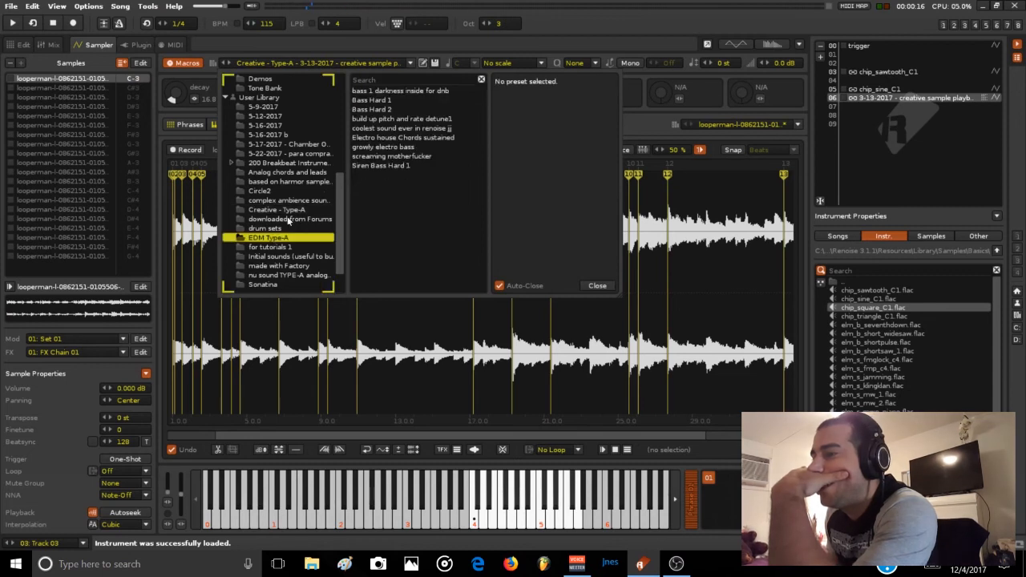
pyautogui.click(391, 89)
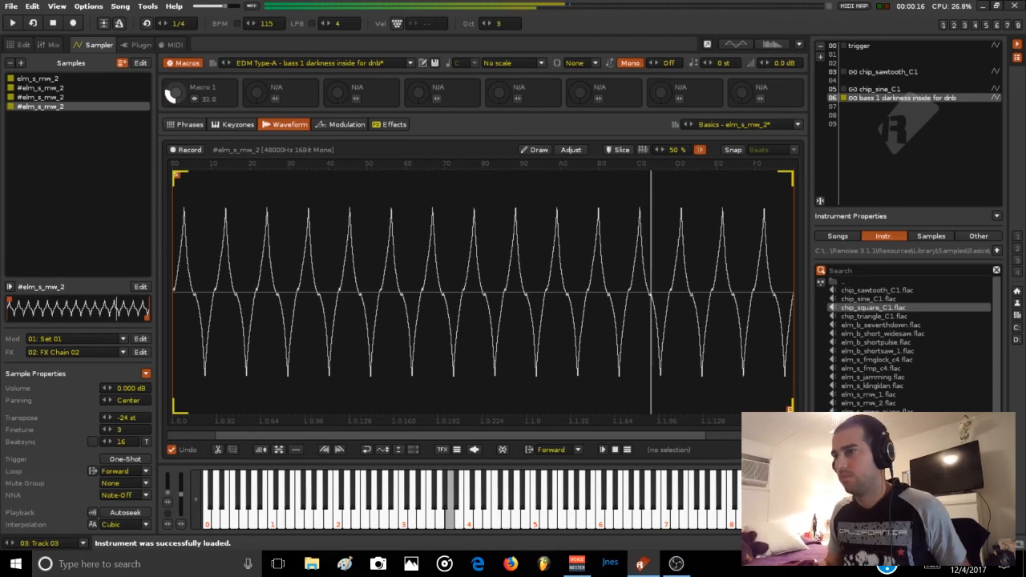
# Audition the Bass Hard 1, Bass Hard 2 and build up pitch and rate detune1 presets in turn, moving the first macro on the last two
pyautogui.click(230, 61)
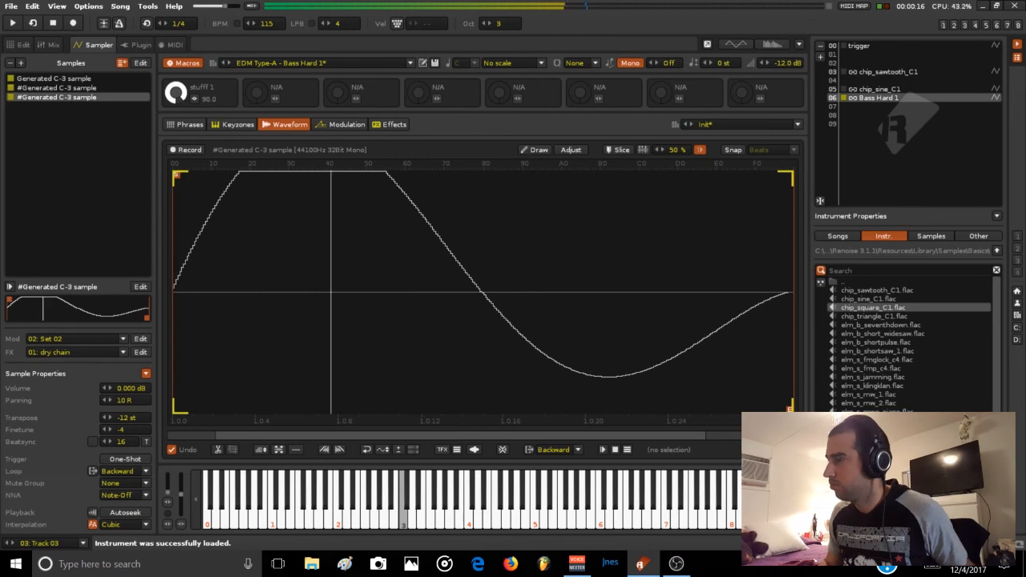
pyautogui.click(230, 62)
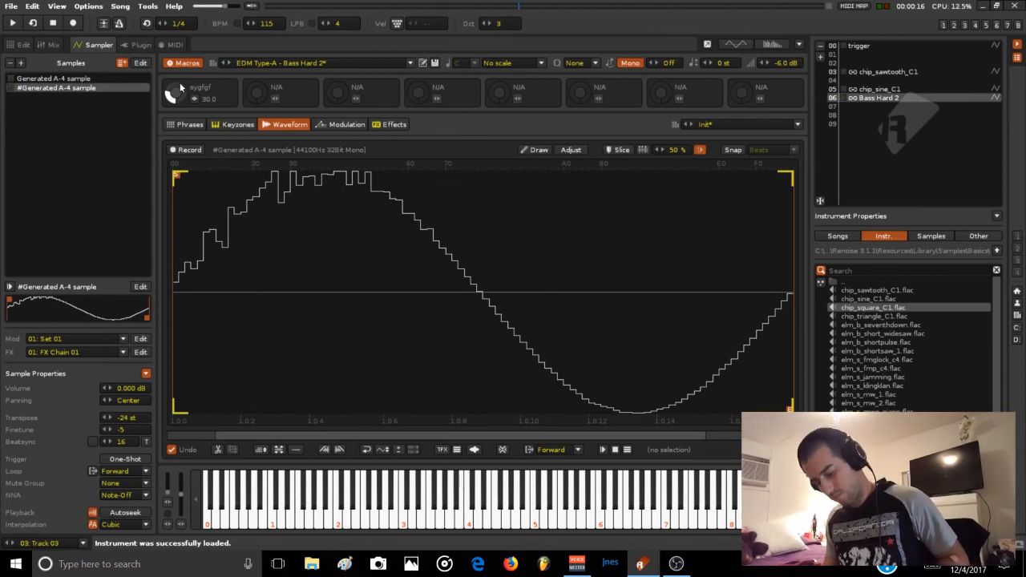
pyautogui.moveTo(180, 83); pyautogui.dragTo(180, 28)
pyautogui.click(230, 63)
pyautogui.moveTo(174, 96); pyautogui.dragTo(211, 90)
# Load the coolest sound ever in renoise jj preset and audition it while adjusting its vibrato and speed macros, lowering the system volume
pyautogui.click(231, 63)
pyautogui.moveTo(176, 94)
pyautogui.mouseDown()
pyautogui.moveTo(177, 42)
pyautogui.moveTo(177, 88)
pyautogui.mouseUp()
pyautogui.moveTo(256, 93); pyautogui.dragTo(257, 115)
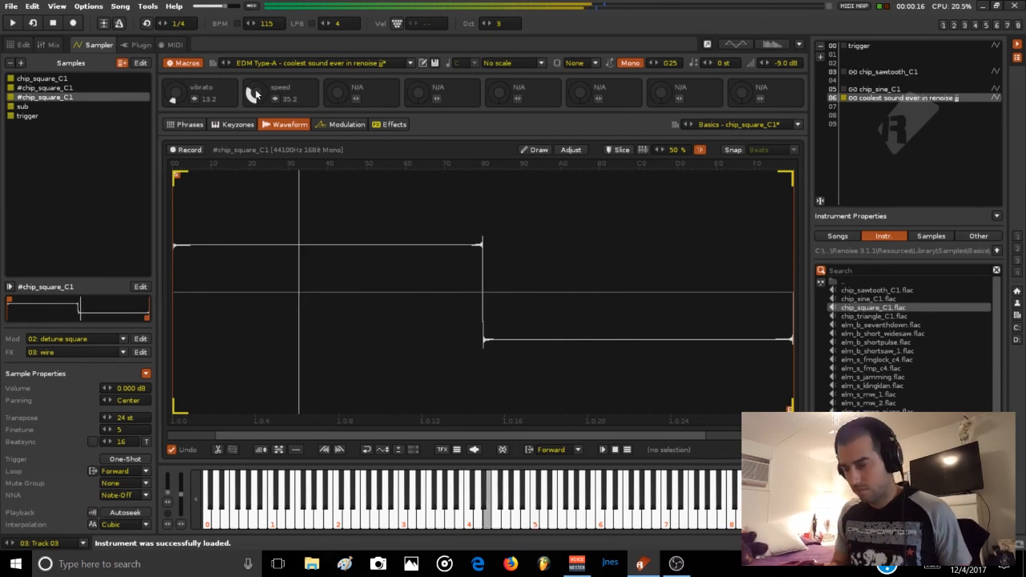
pyautogui.press('XF86AudioLowerVolume')
pyautogui.press('XF86AudioLowerVolume')
pyautogui.press('XF86AudioLowerVolume')
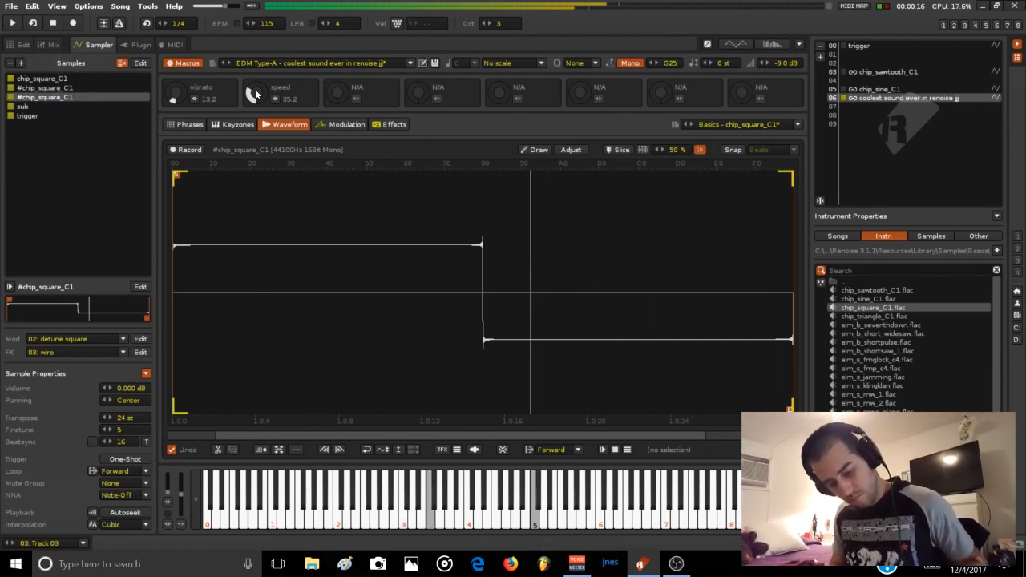
pyautogui.moveTo(250, 92); pyautogui.dragTo(252, 101)
pyautogui.moveTo(191, 88); pyautogui.dragTo(229, 65)
# Audition the Electro house Chords sustained and growly electro bass presets, raising the grow macro to about 99.6 and showing the latter's effects chain
pyautogui.click(229, 62)
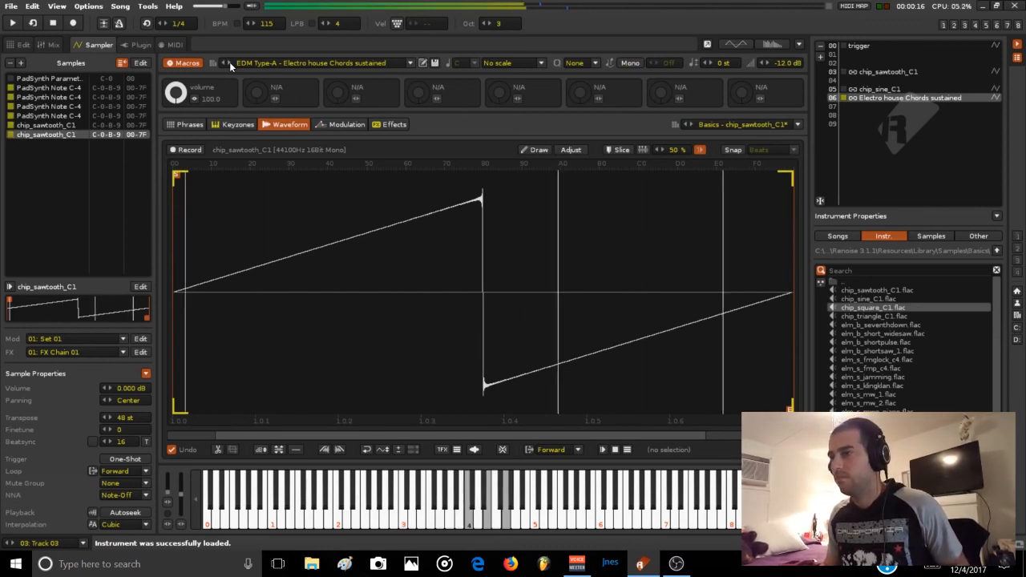
pyautogui.click(229, 62)
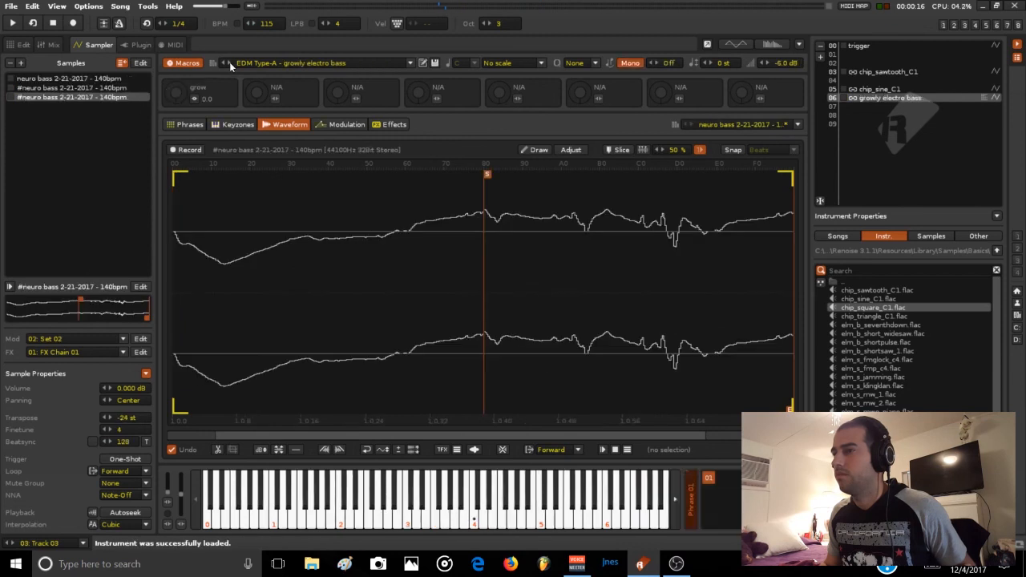
pyautogui.moveTo(176, 92); pyautogui.dragTo(175, 16)
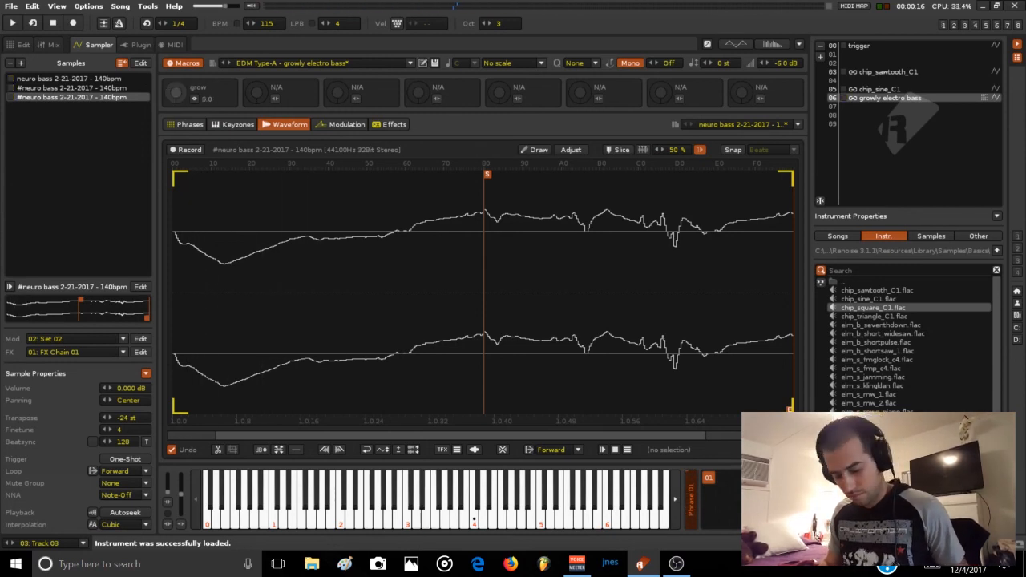
pyautogui.press('r')
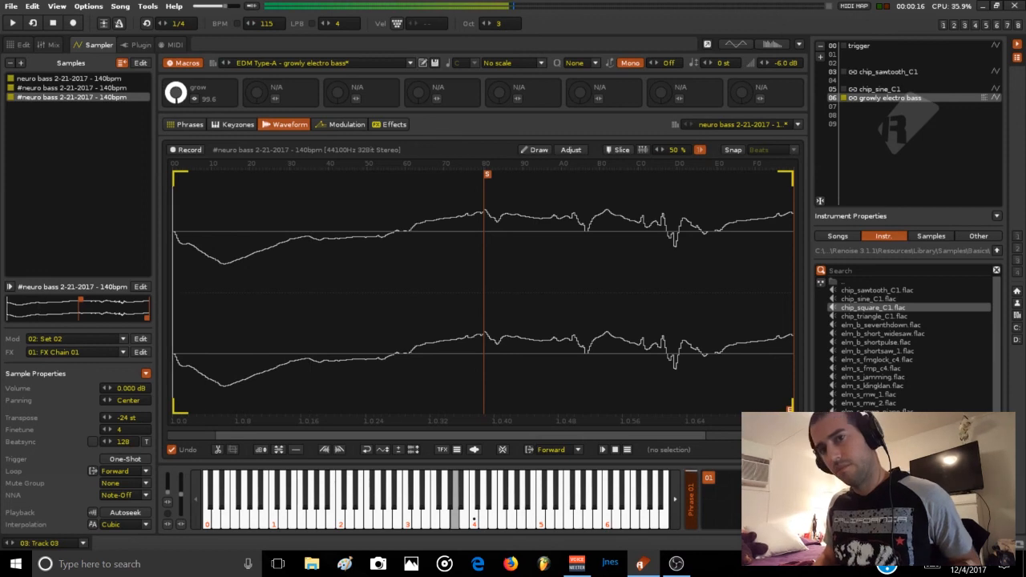
pyautogui.click(376, 123)
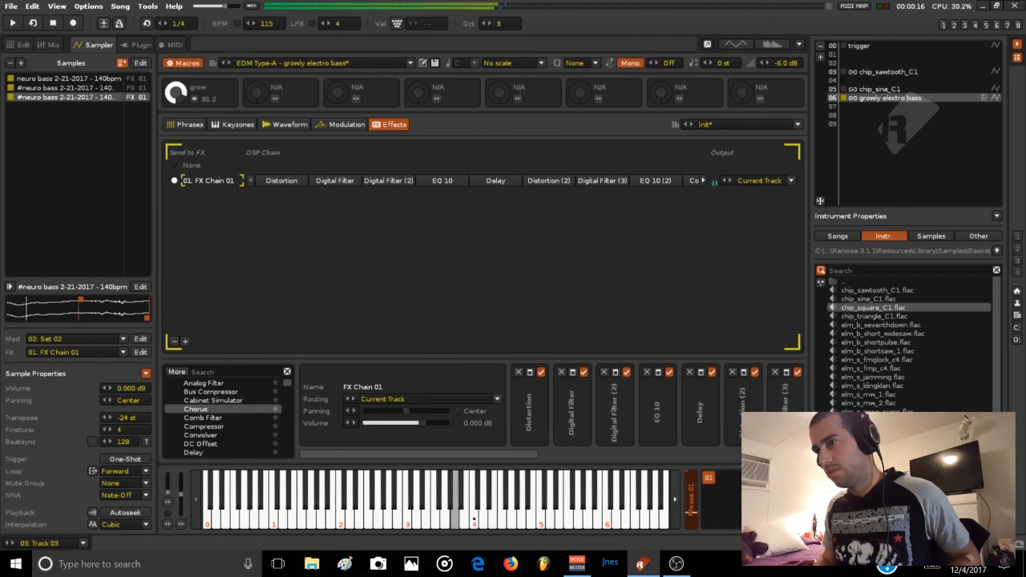
# Step through the last two EDM Type-A presets and audition Siren Bass Hard 1 while sweeping its stuff macro between 100 and about 18.8
pyautogui.click(230, 63)
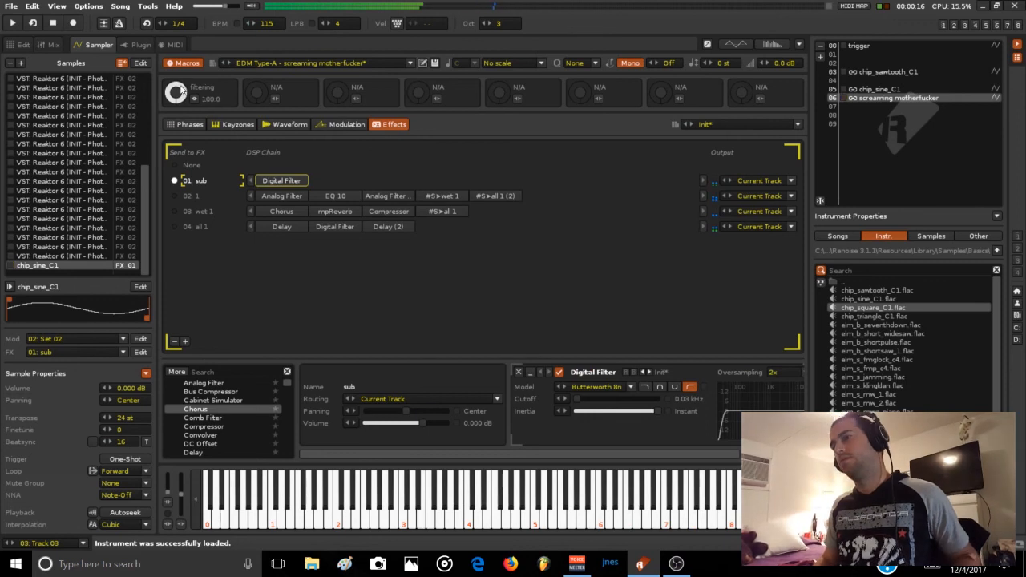
pyautogui.click(231, 63)
pyautogui.moveTo(176, 93); pyautogui.dragTo(177, 49)
pyautogui.moveTo(176, 94); pyautogui.dragTo(176, 49)
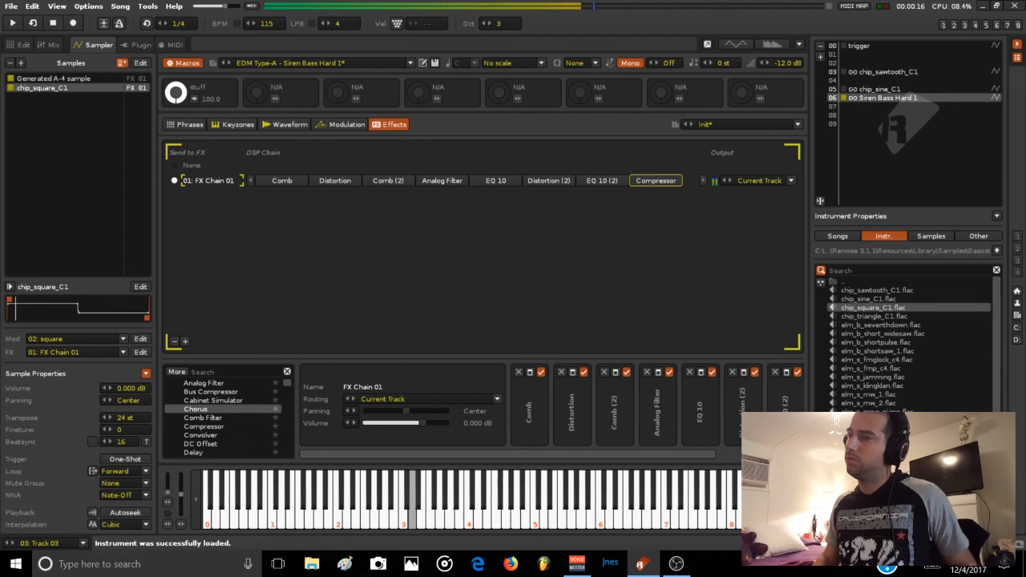
pyautogui.moveTo(173, 98); pyautogui.dragTo(173, 48)
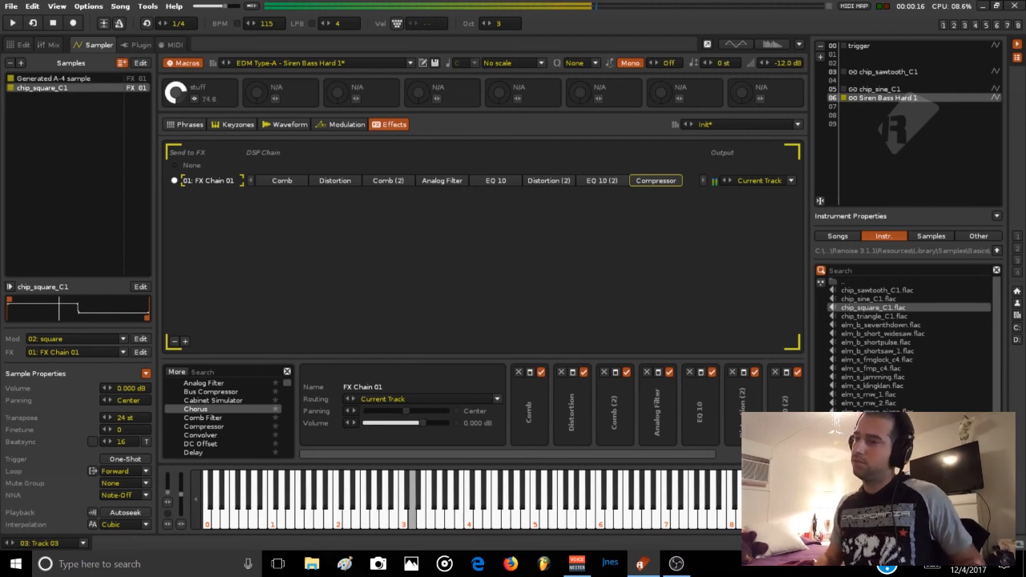
pyautogui.moveTo(176, 94)
pyautogui.mouseDown()
pyautogui.moveTo(175, 48)
pyautogui.moveTo(176, 95)
pyautogui.mouseUp()
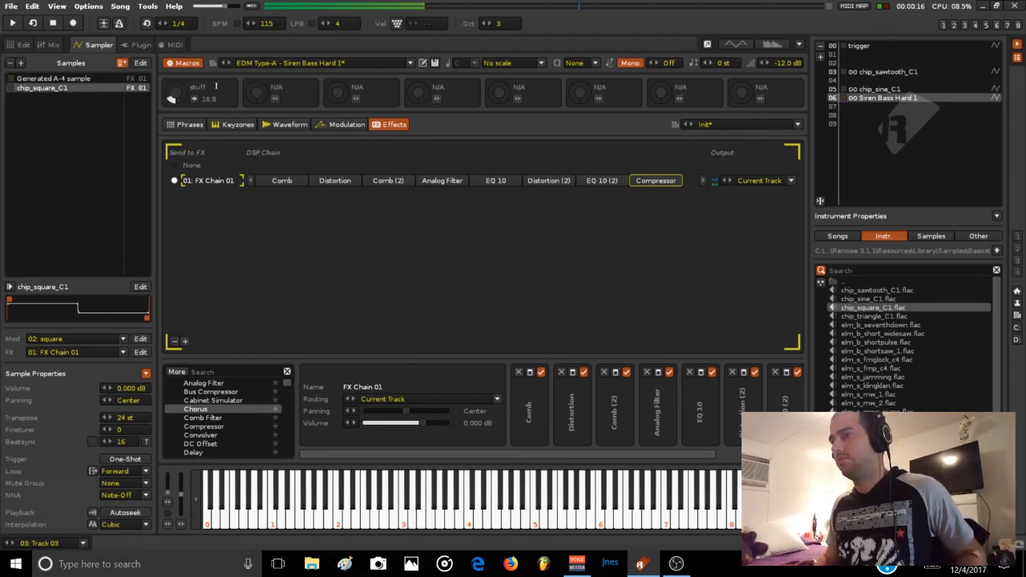
# Load the morphing waveforms preset from the for tutorials 1 folder, audition it with Macro 1, and open the preset browser
pyautogui.click(228, 64)
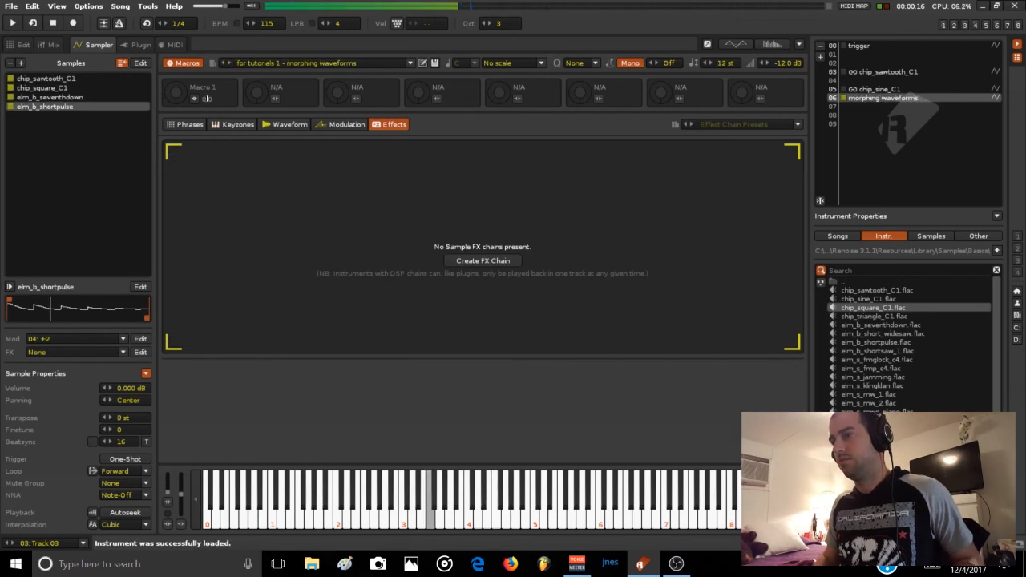
pyautogui.moveTo(176, 97)
pyautogui.mouseDown()
pyautogui.moveTo(177, 112)
pyautogui.moveTo(180, 93)
pyautogui.mouseUp()
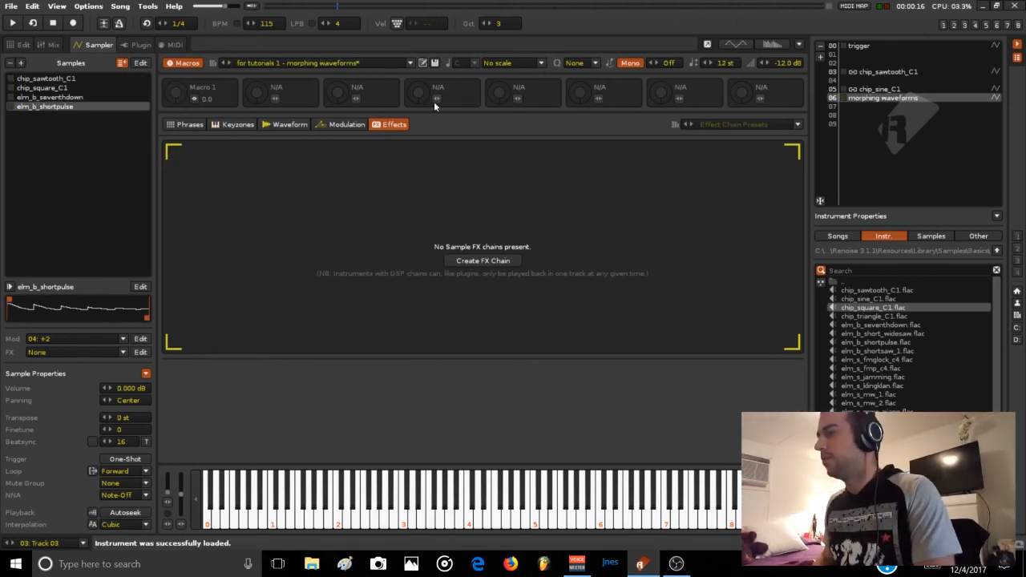
pyautogui.click(319, 63)
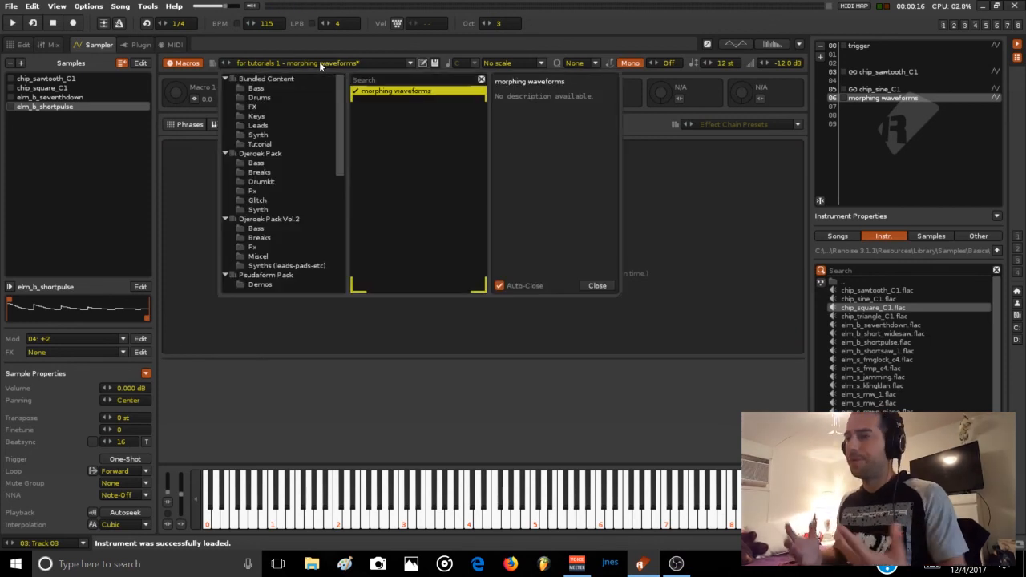